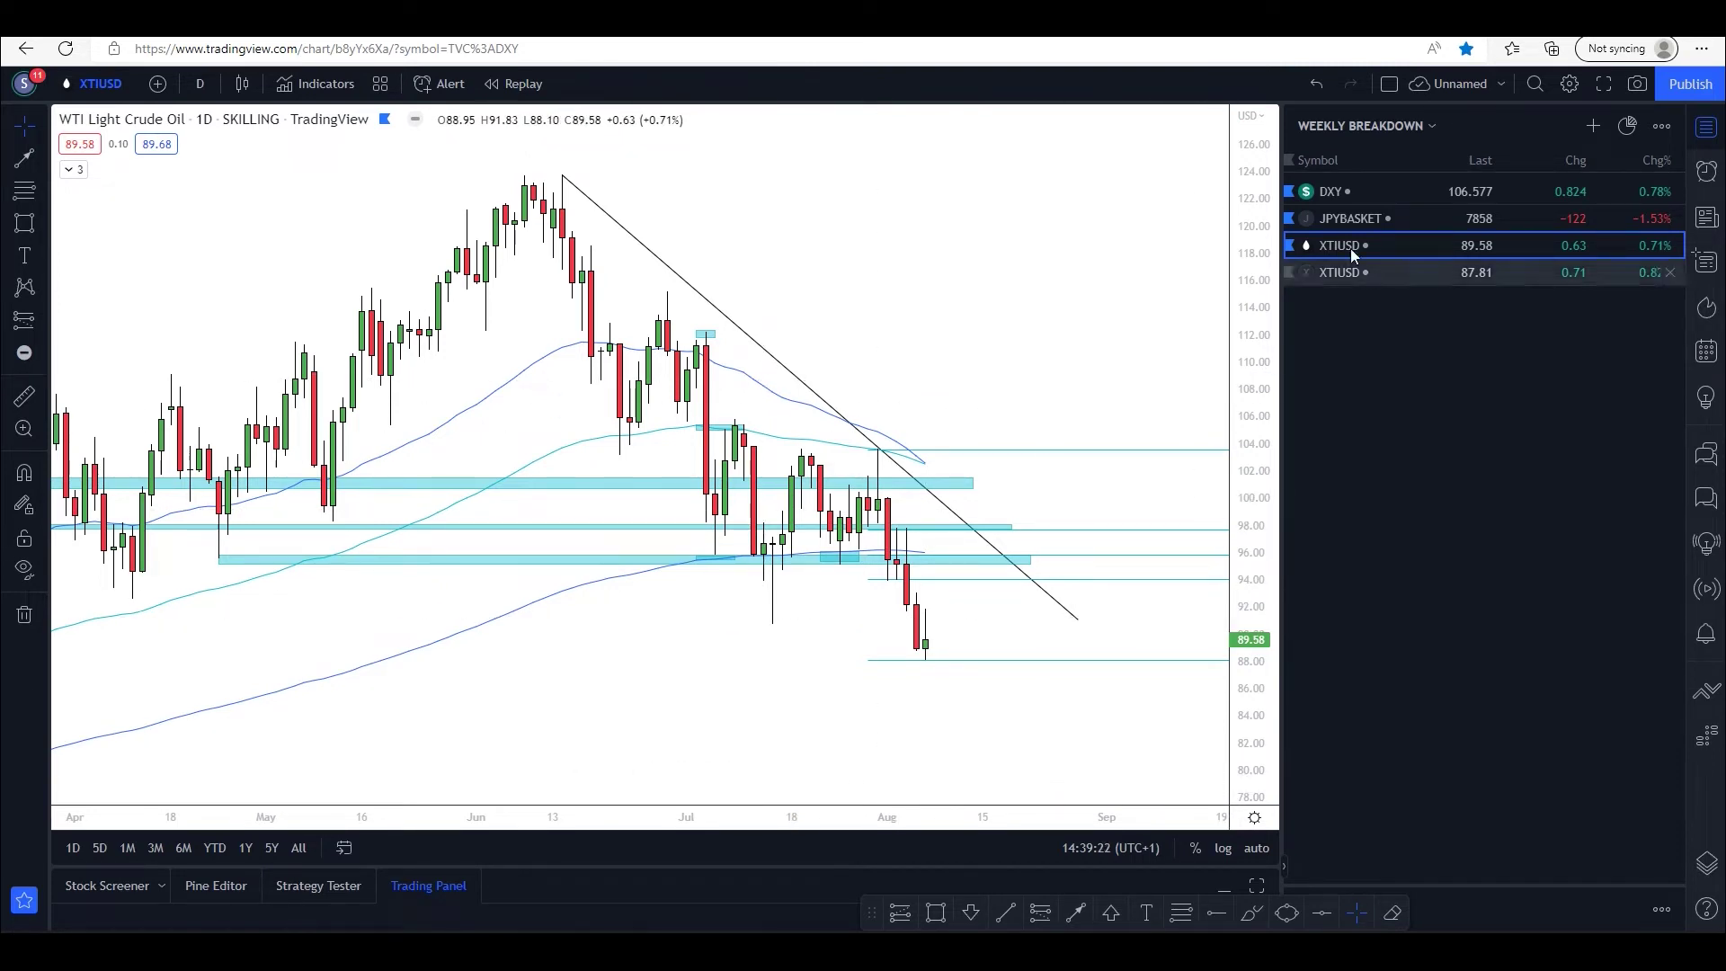
Step: Look through the DXY, JPYBASKET and XTIUSD daily charts in the Weekly Breakdown watchlist
left_click(1415, 197)
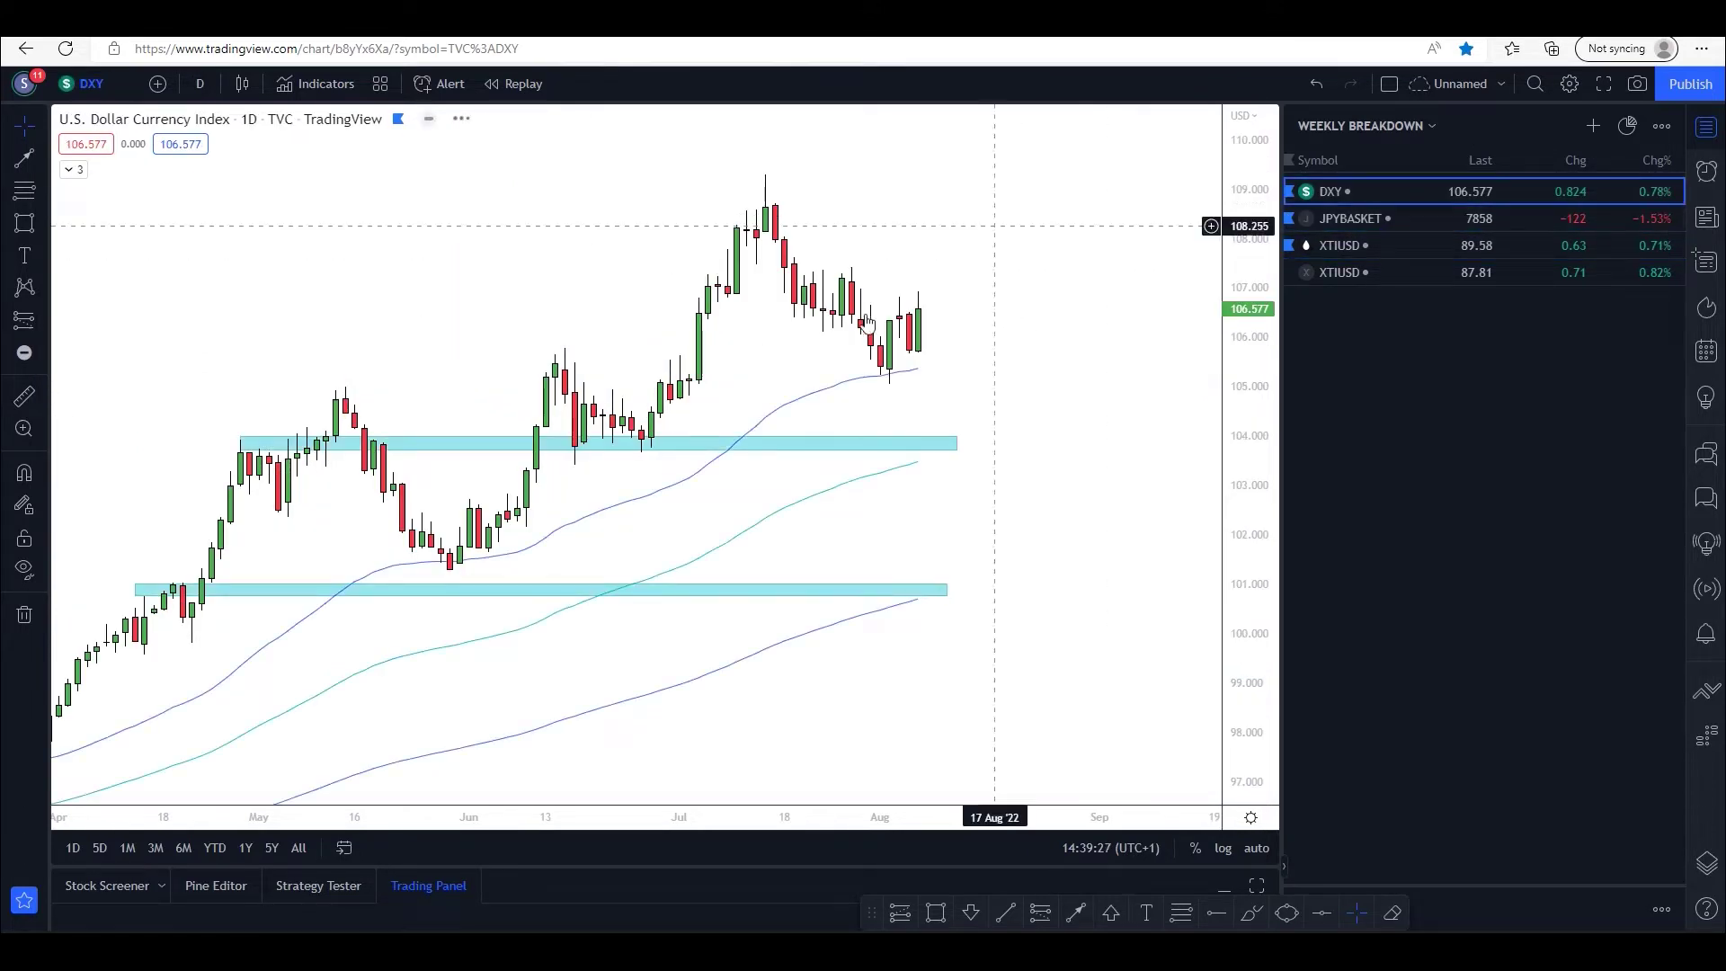
left_click(1392, 224)
left_click(1392, 246)
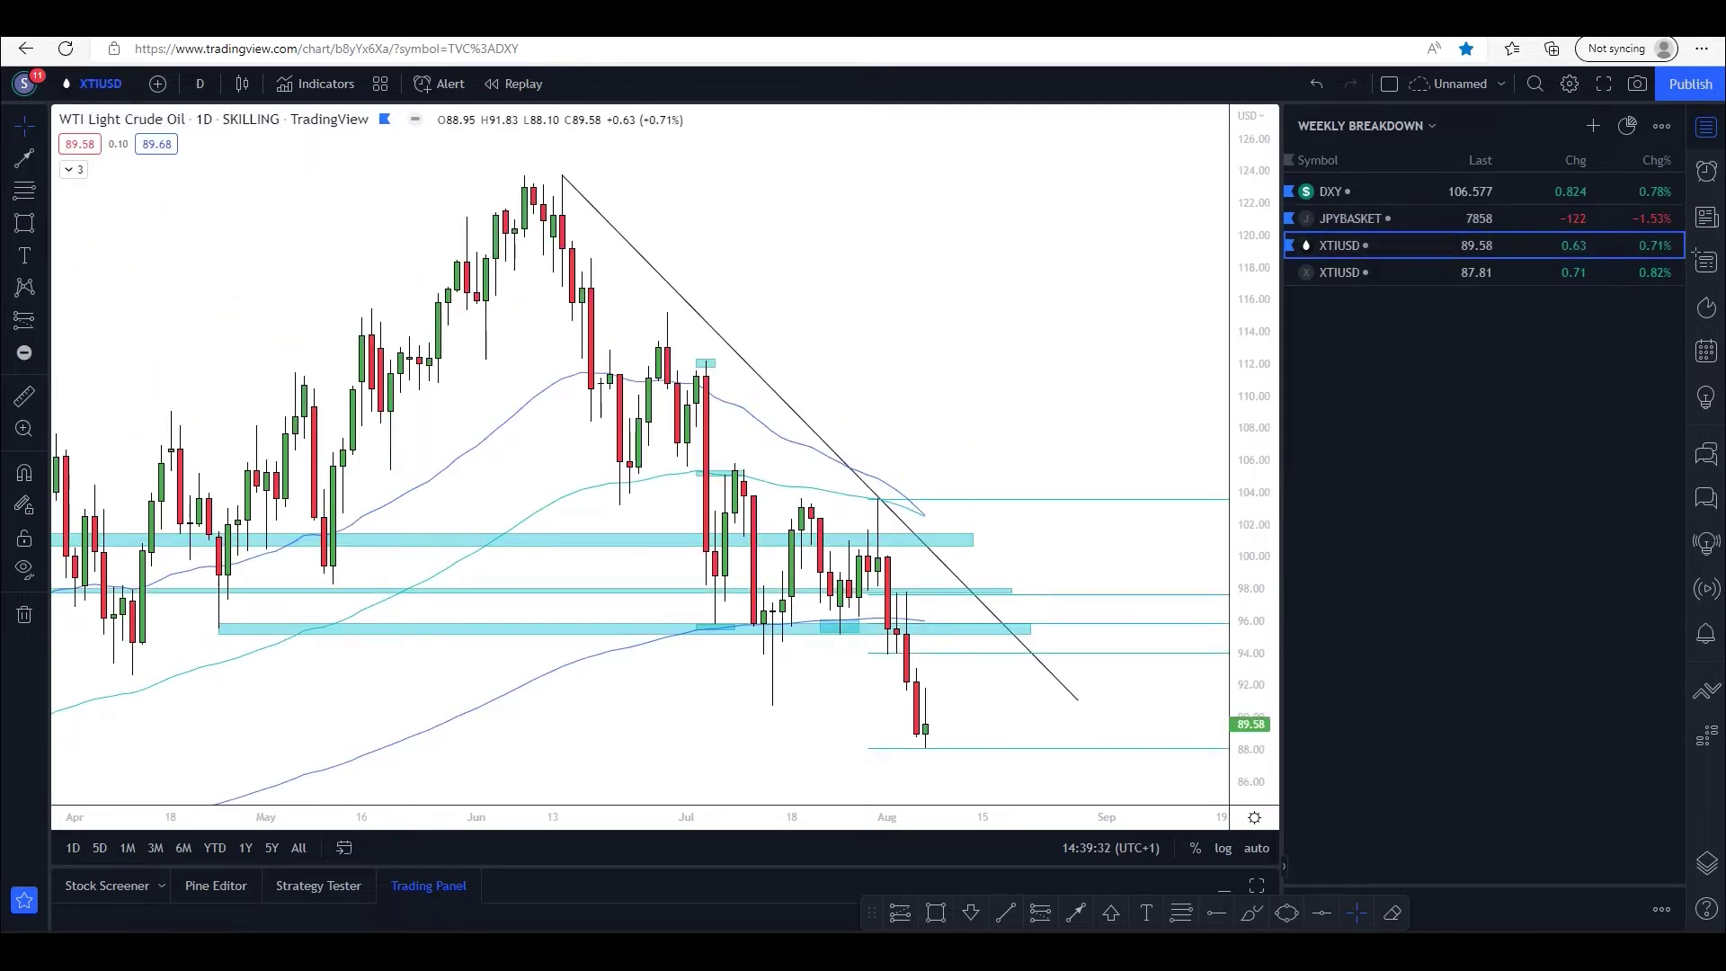
Step: Switch to the FXStreet economic calendar, review the high-impact events for 7–12 August 2022, and return to the TradingView chart
left_click_drag(1725, 311, 934, 213)
left_click(1171, 198)
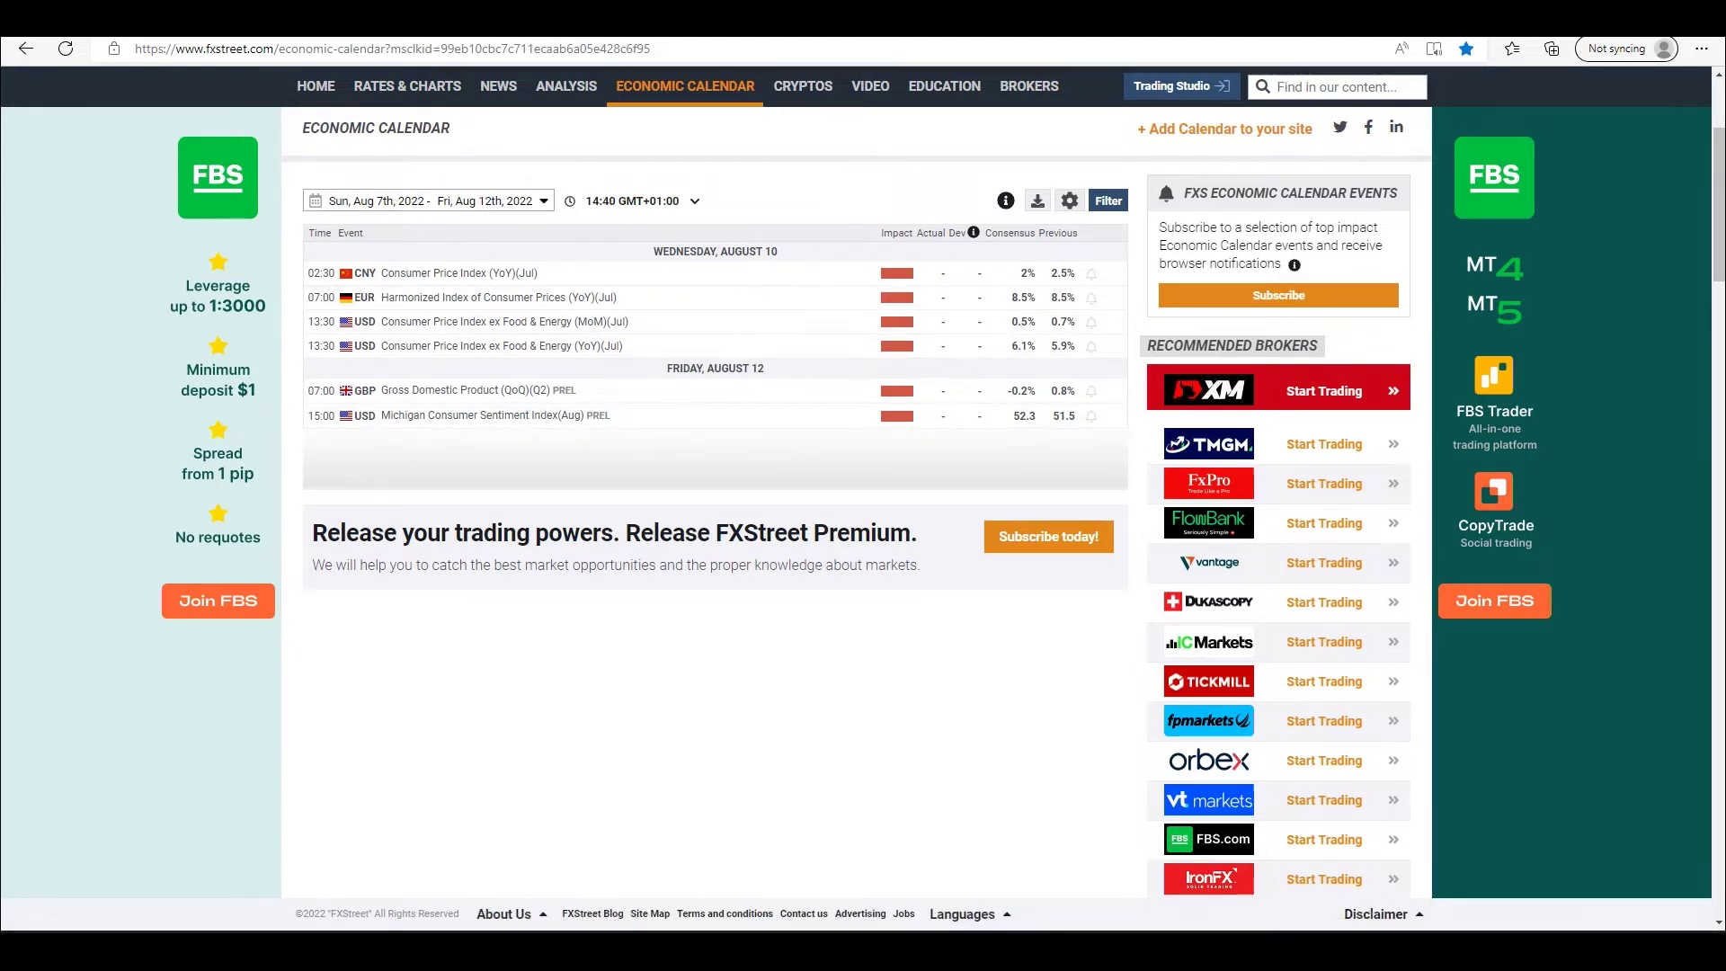
mouse_move(407, 86)
left_click(704, 885)
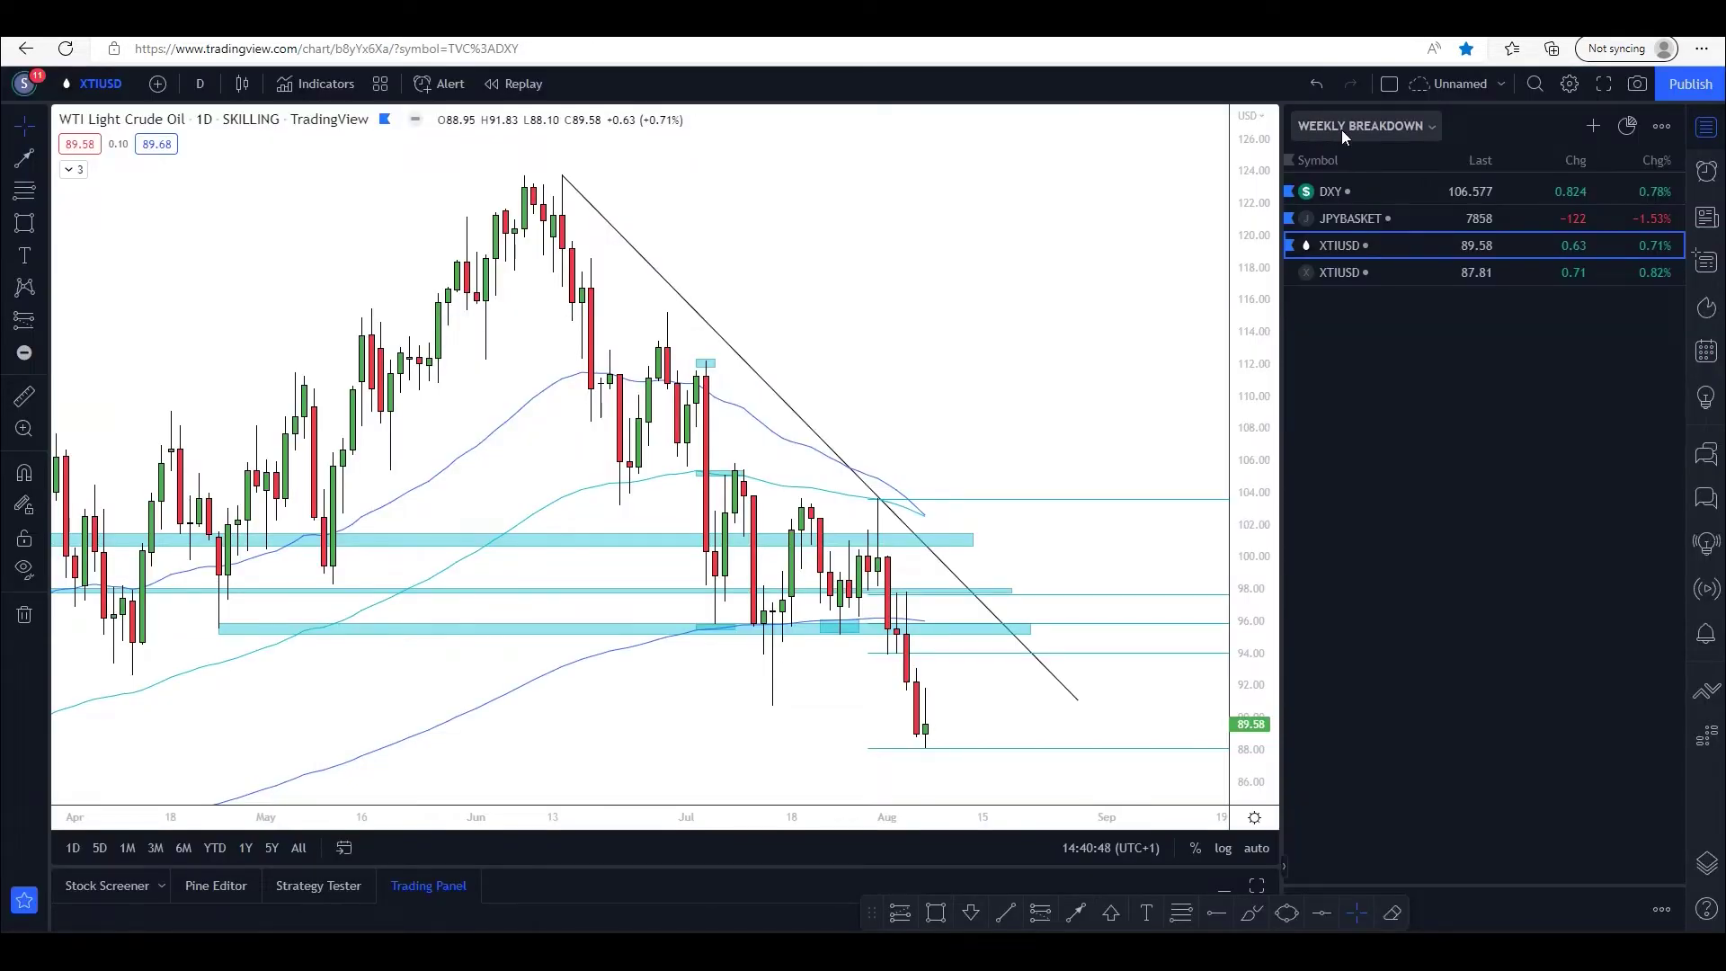
Step: Show the DXY chart full screen and mark its early-August low with a small rectangle from about 105.36 to 105.12
left_click(1408, 184)
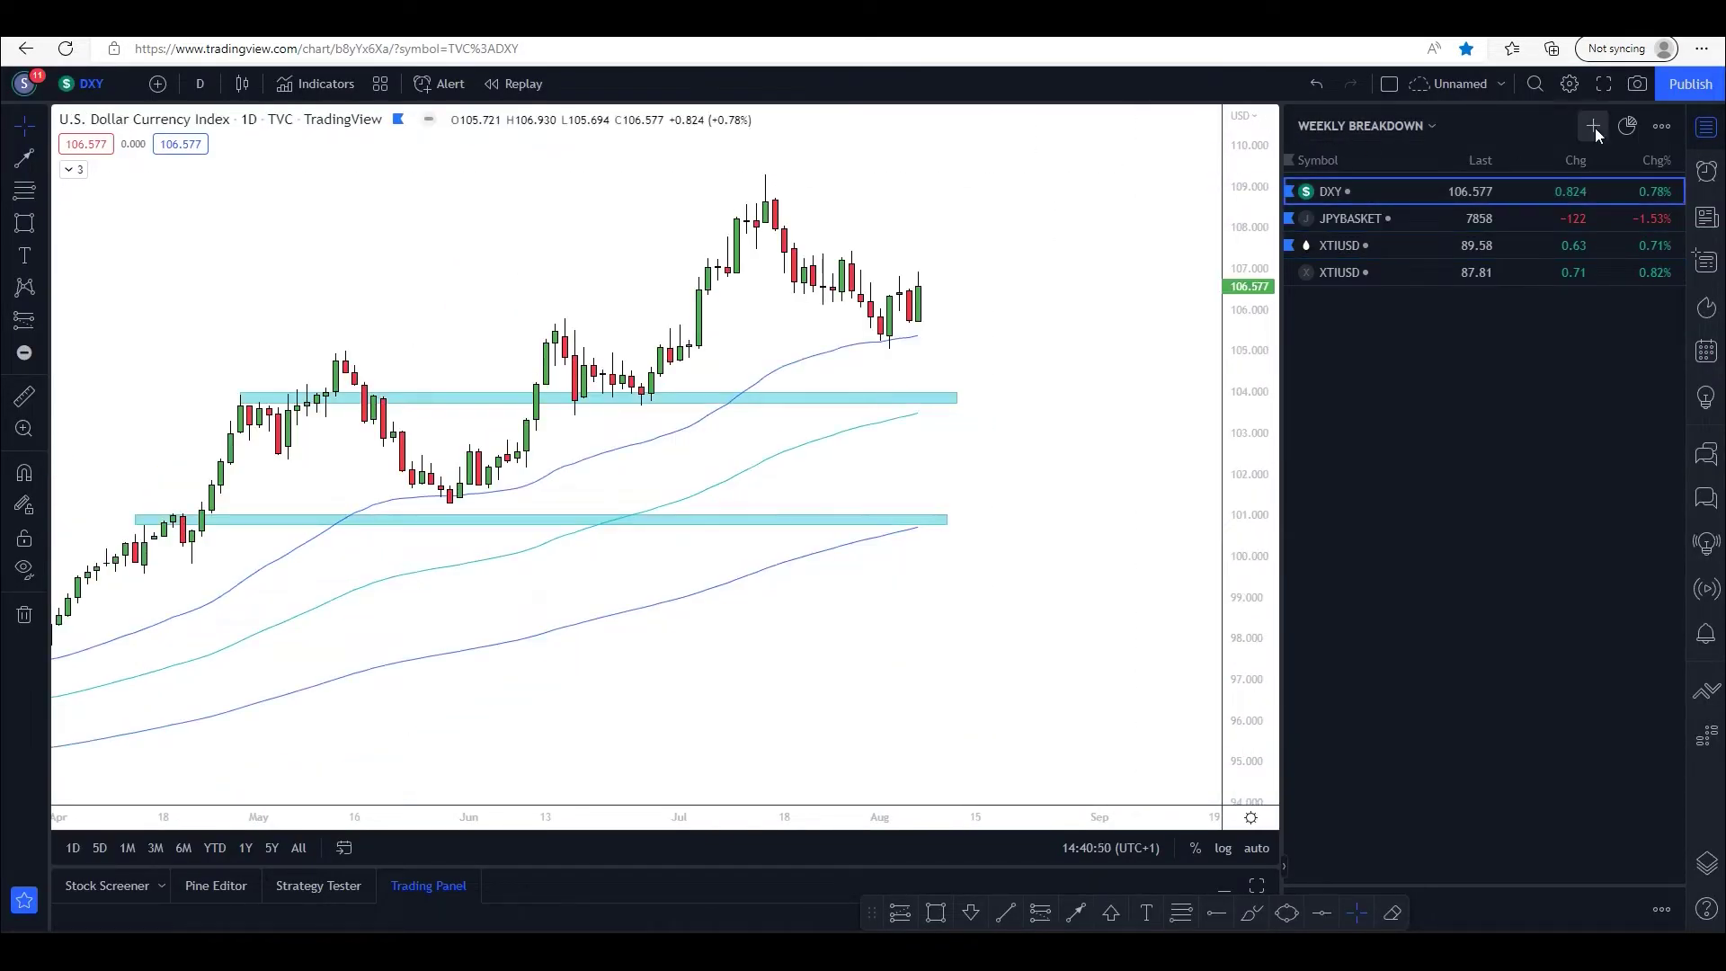
left_click(1605, 83)
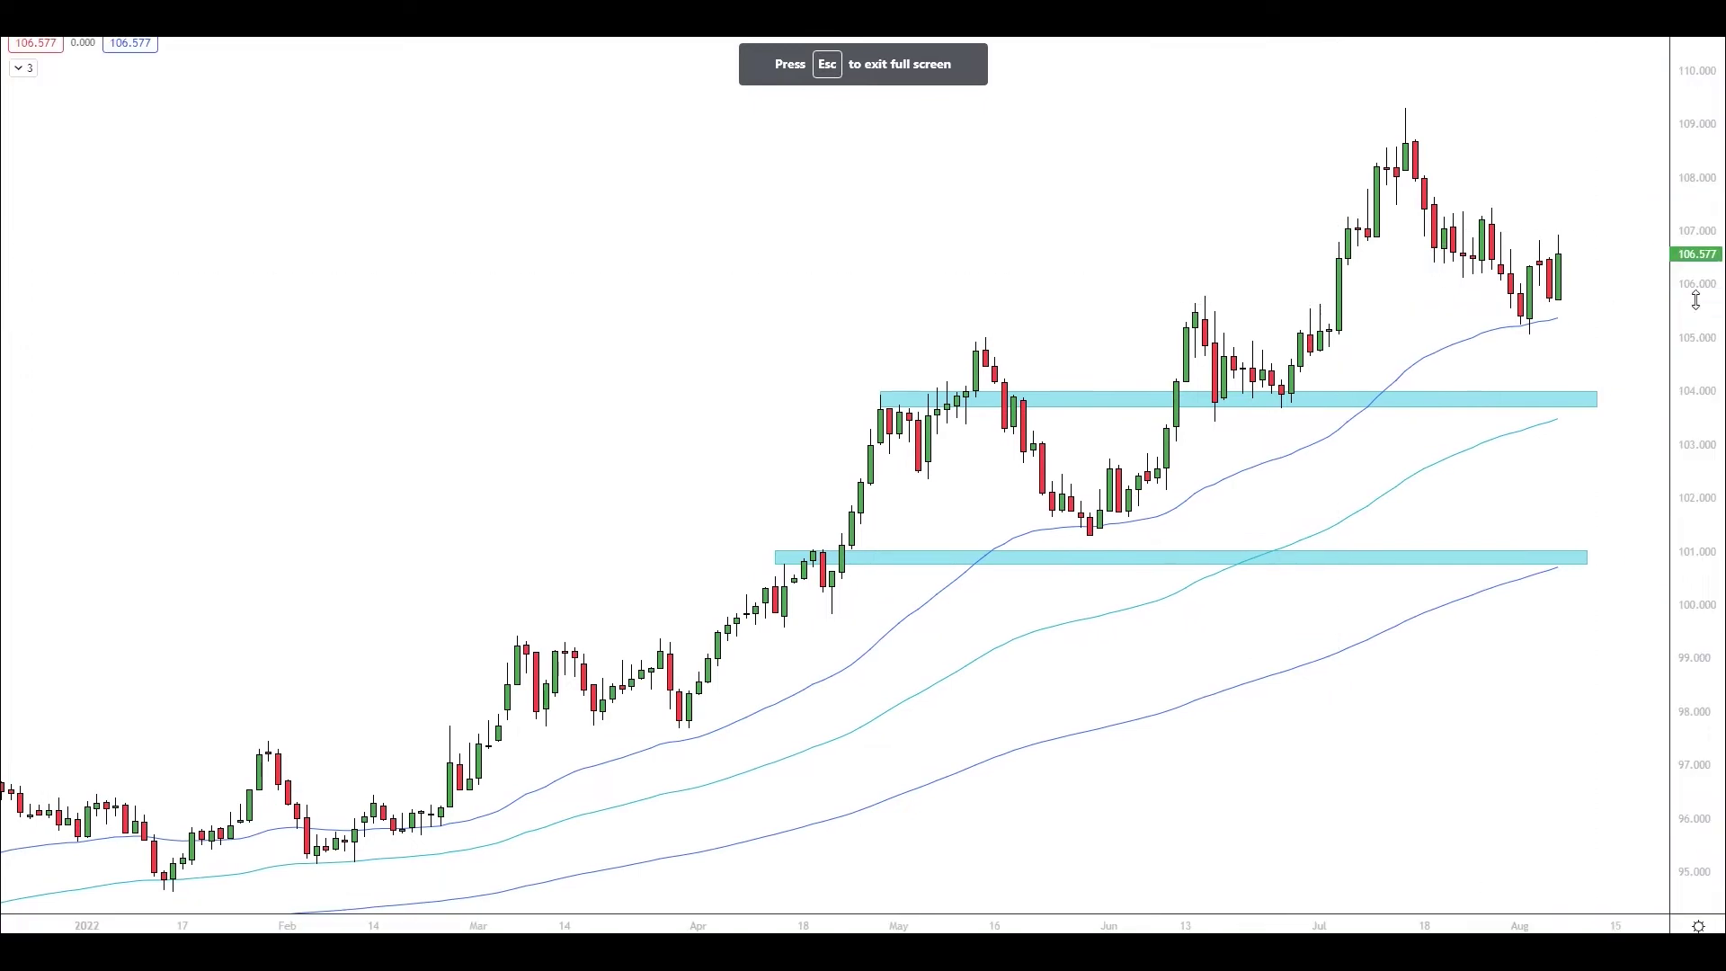
left_click_drag(1132, 185, 763, 241)
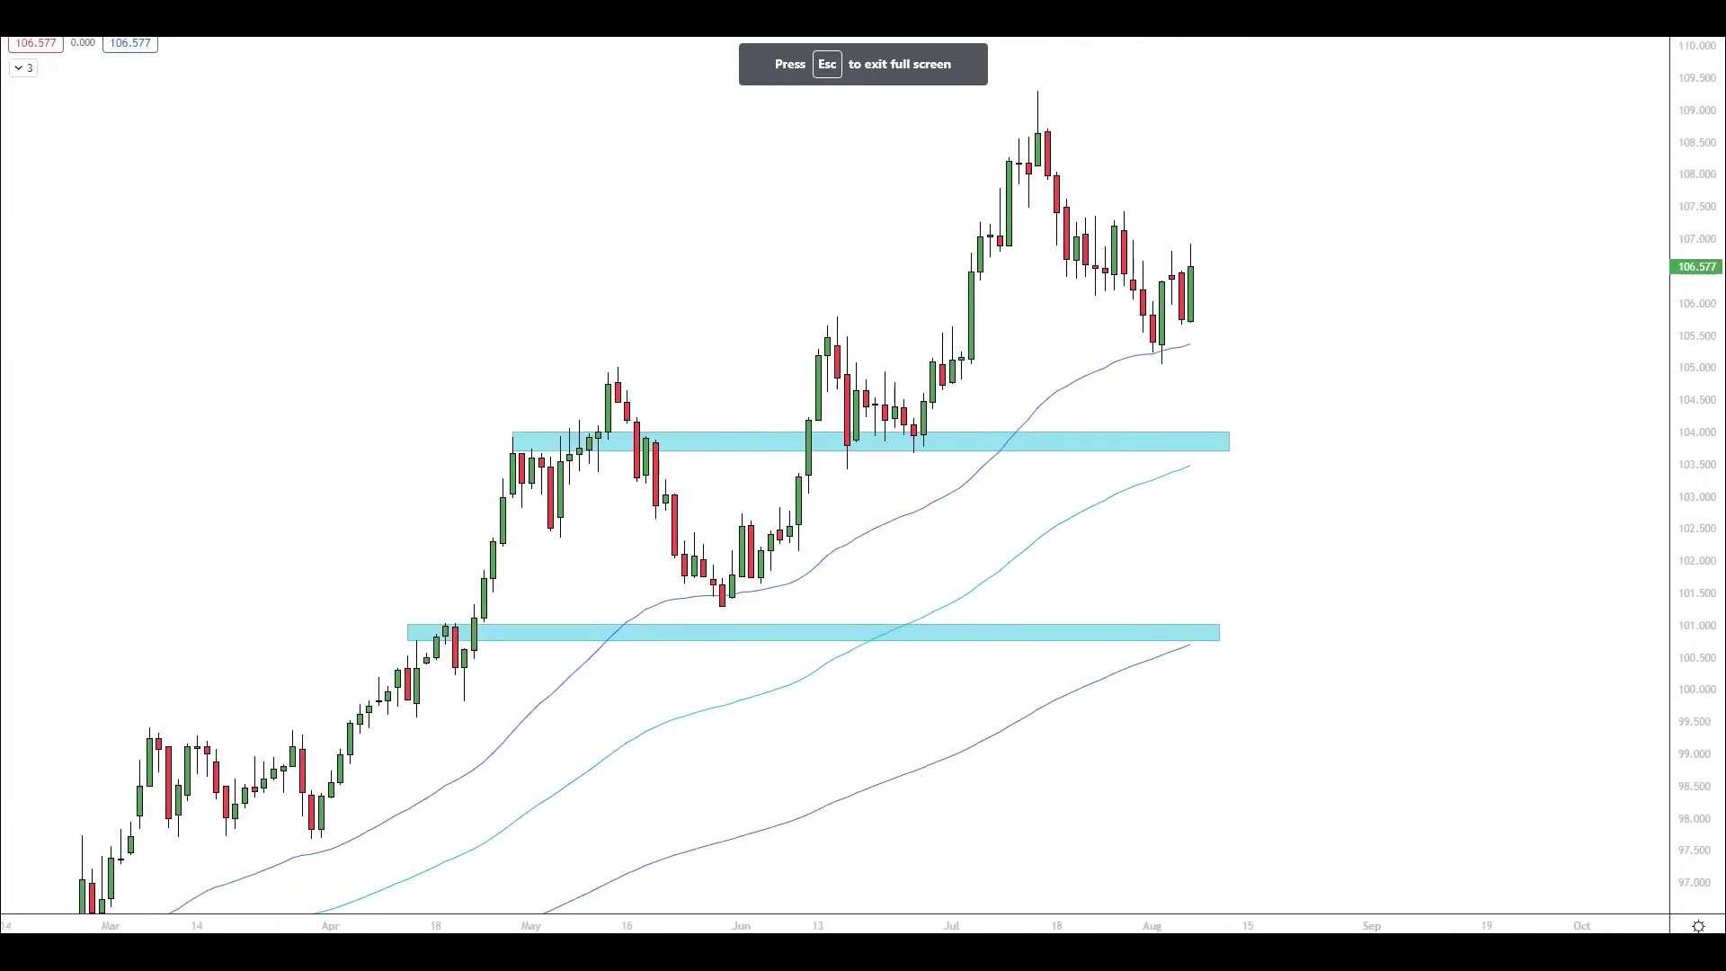
left_click(1134, 344)
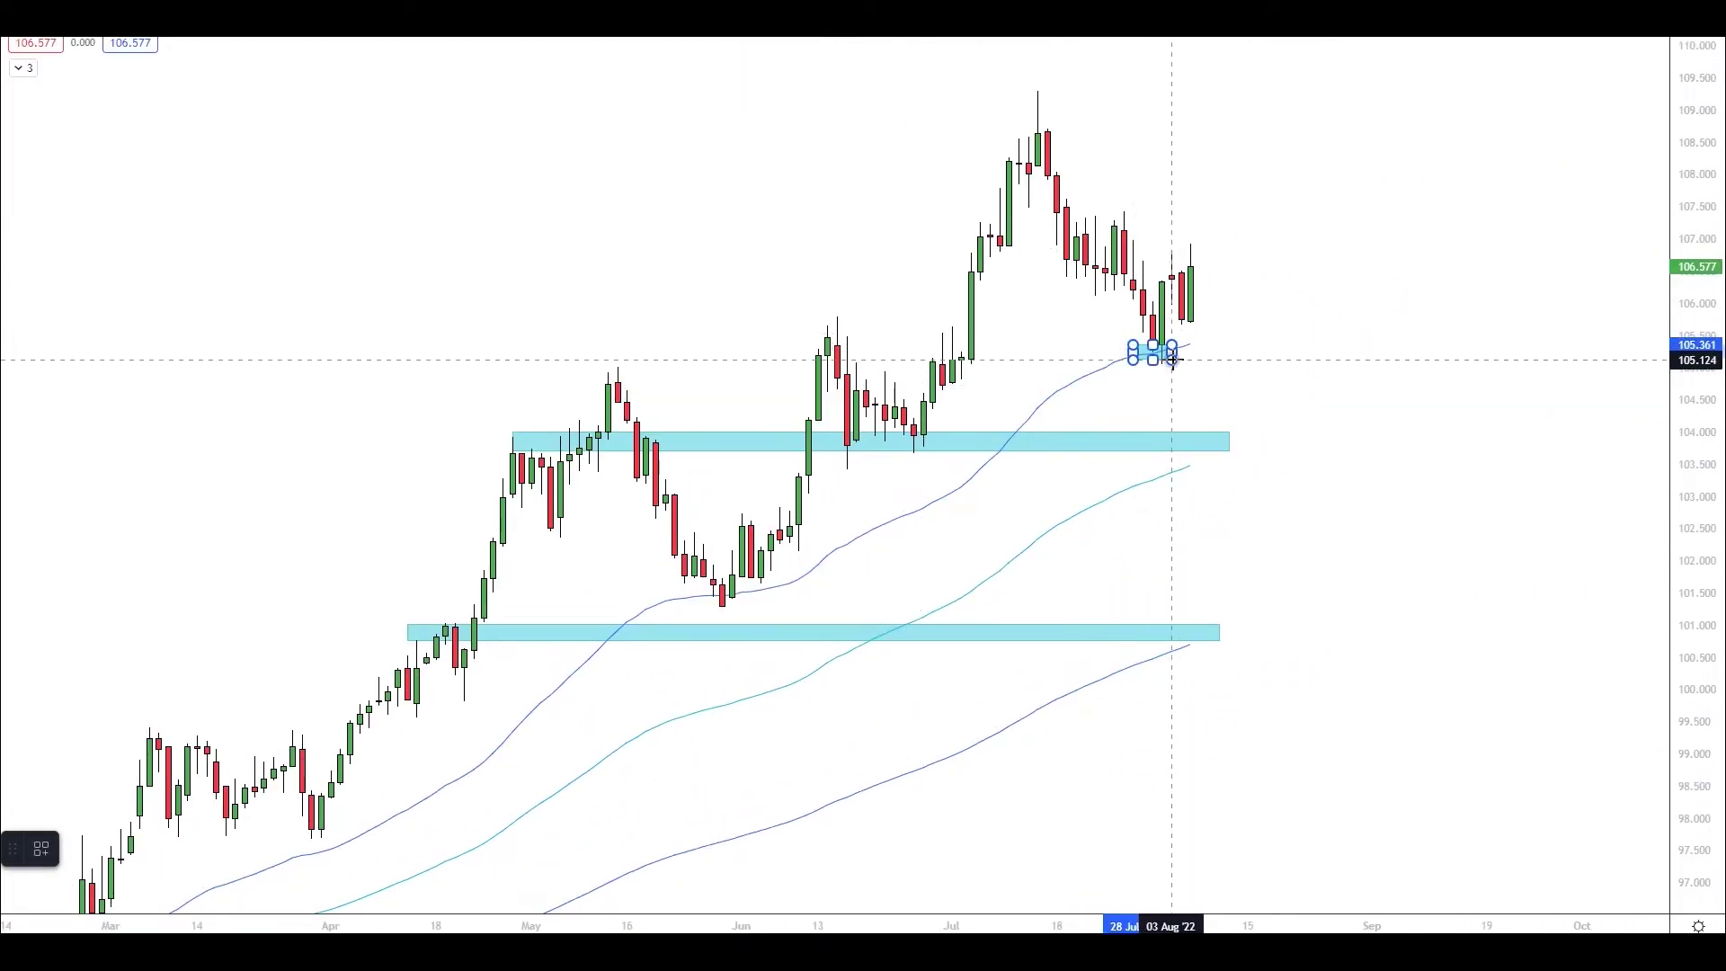
left_click(1172, 359)
left_click_drag(1133, 359, 1145, 361)
left_click(1160, 427)
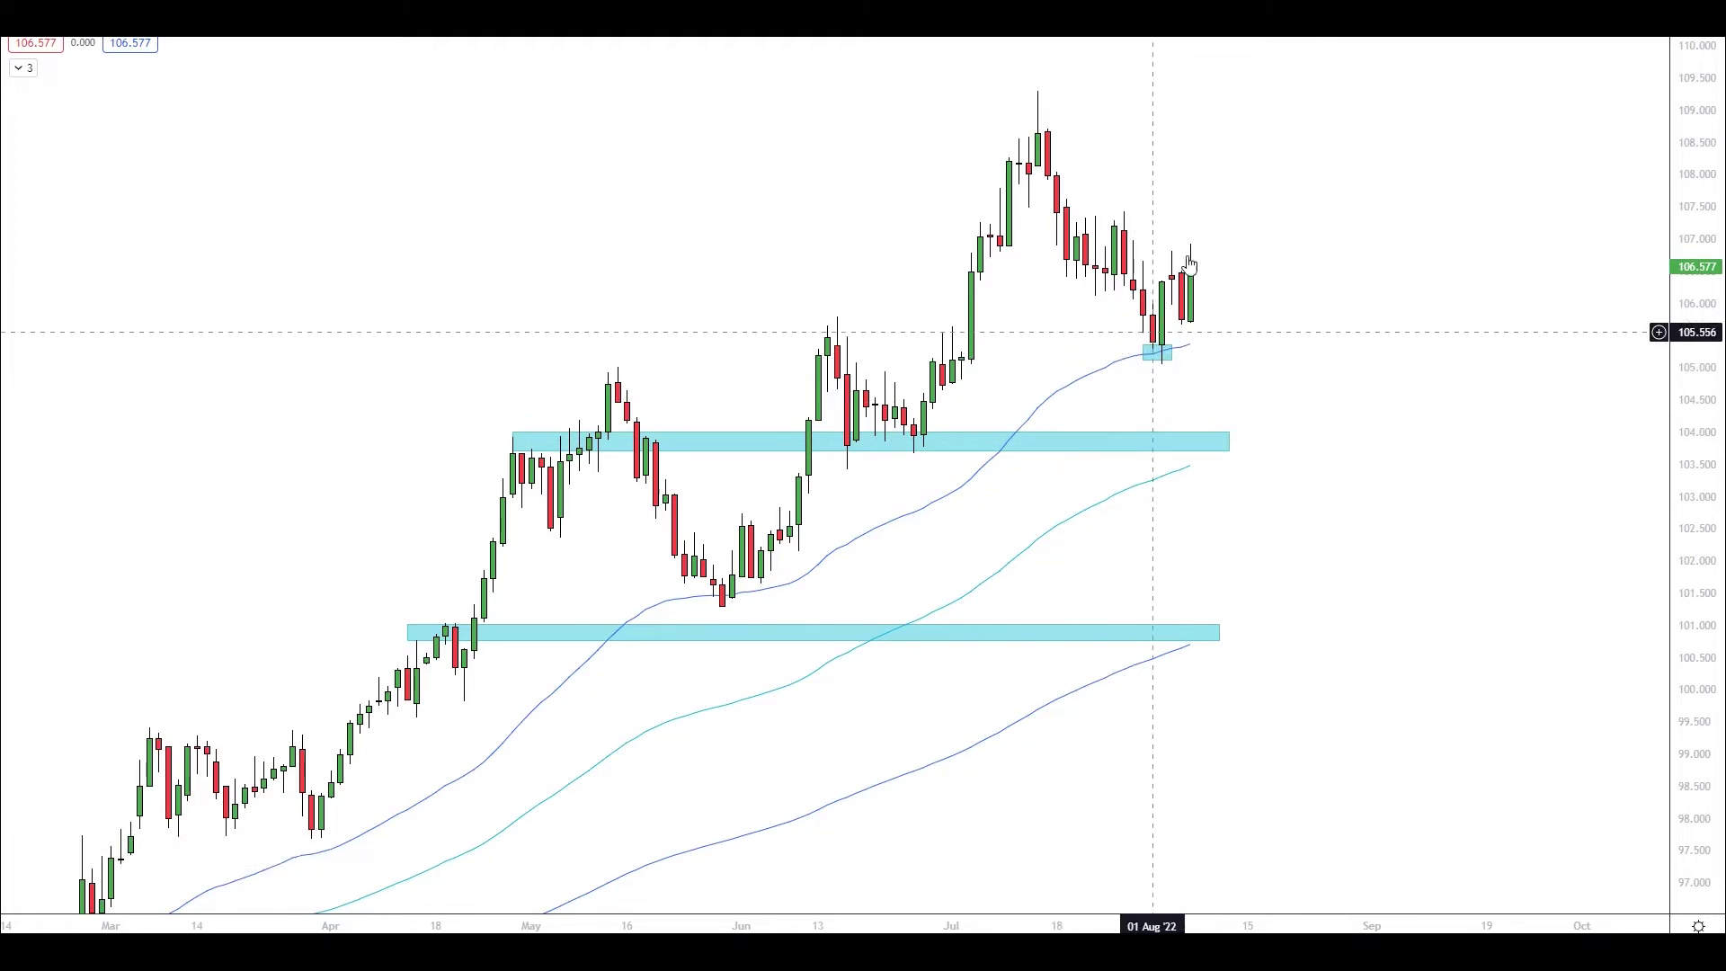
left_click_drag(1270, 329, 1121, 342)
left_click(364, 418)
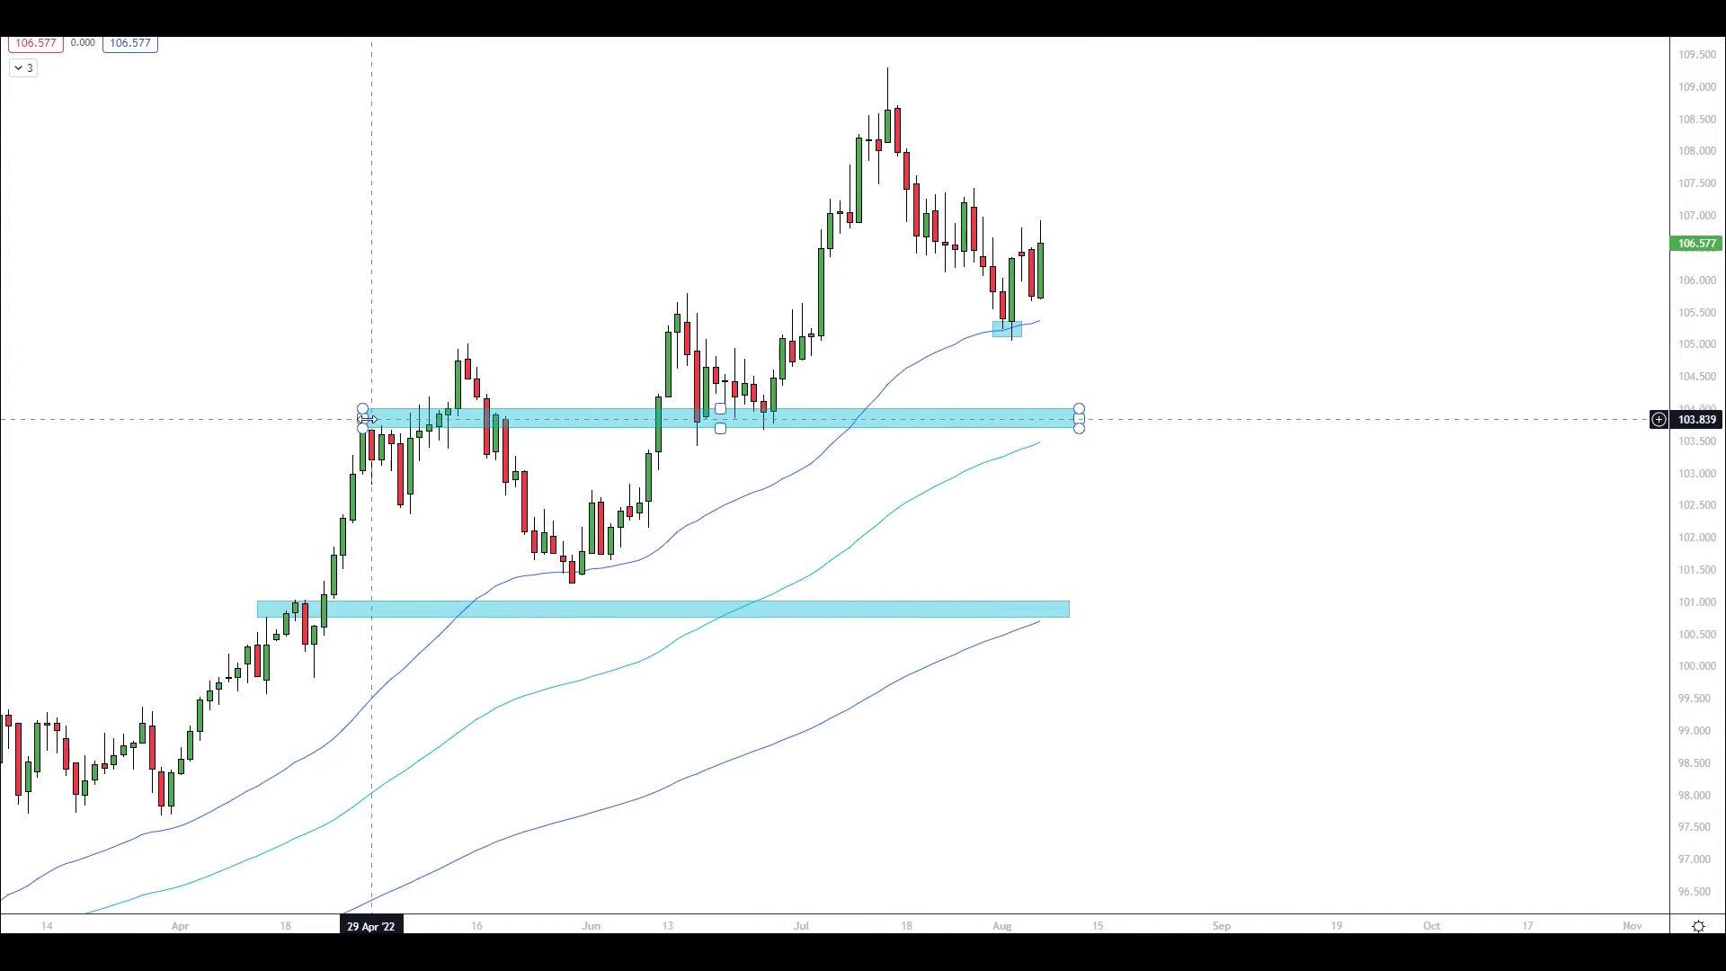
left_click(287, 409)
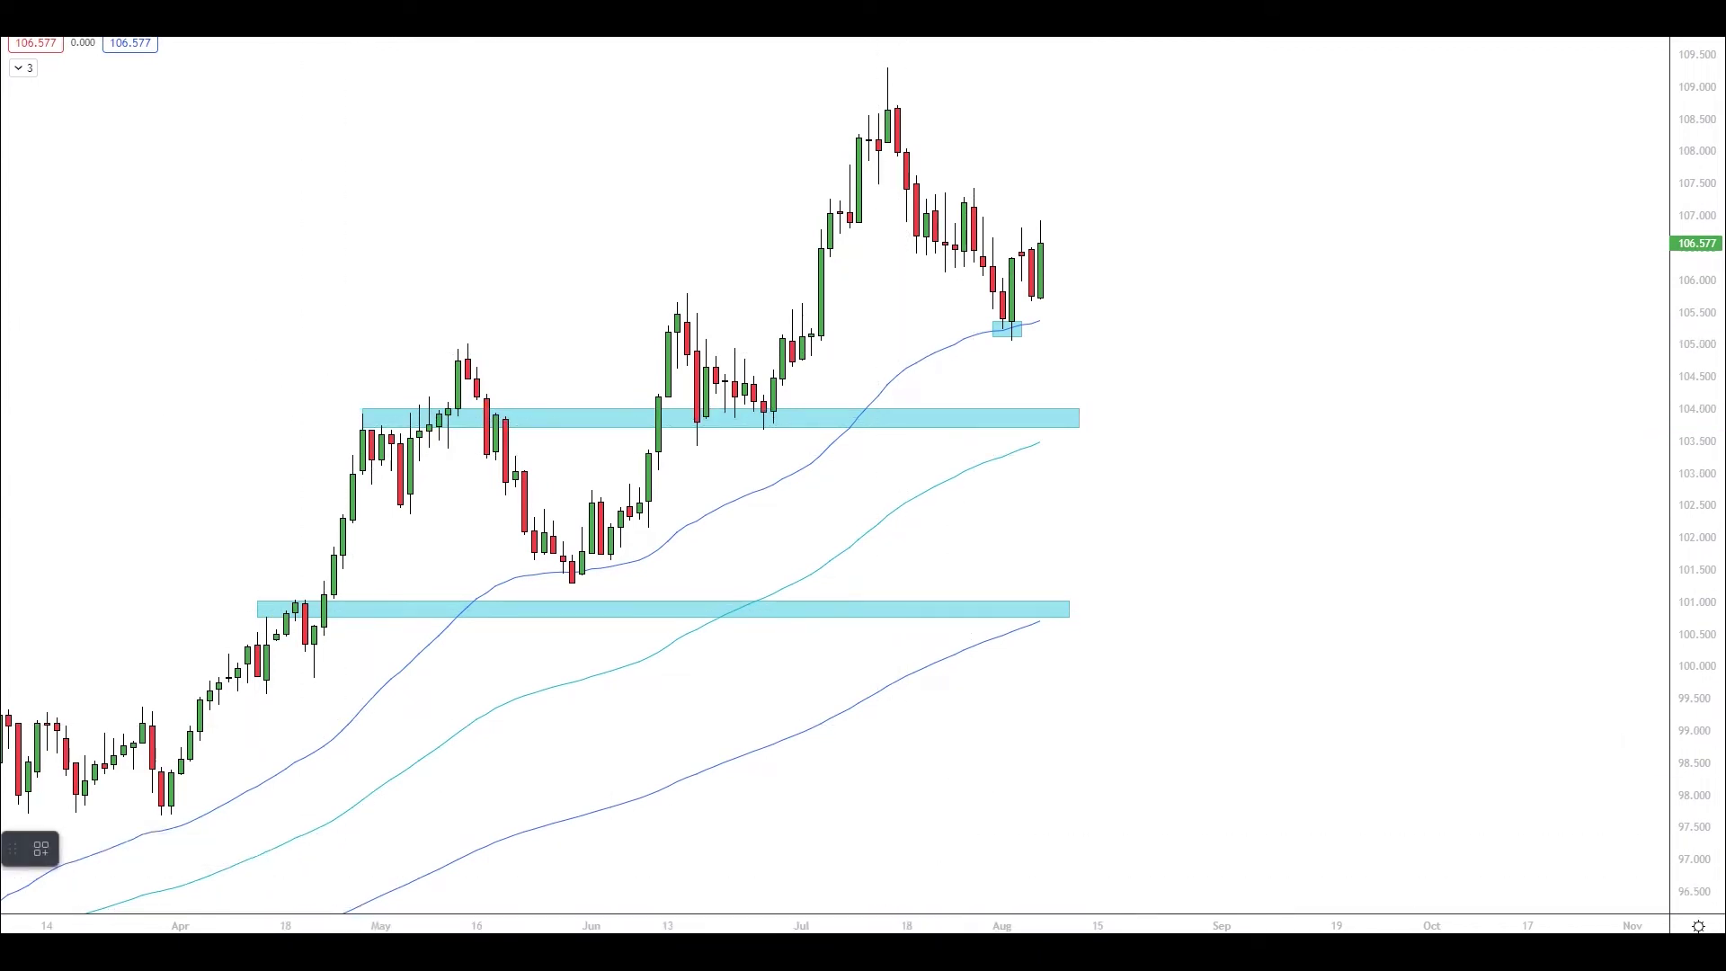
left_click(476, 213)
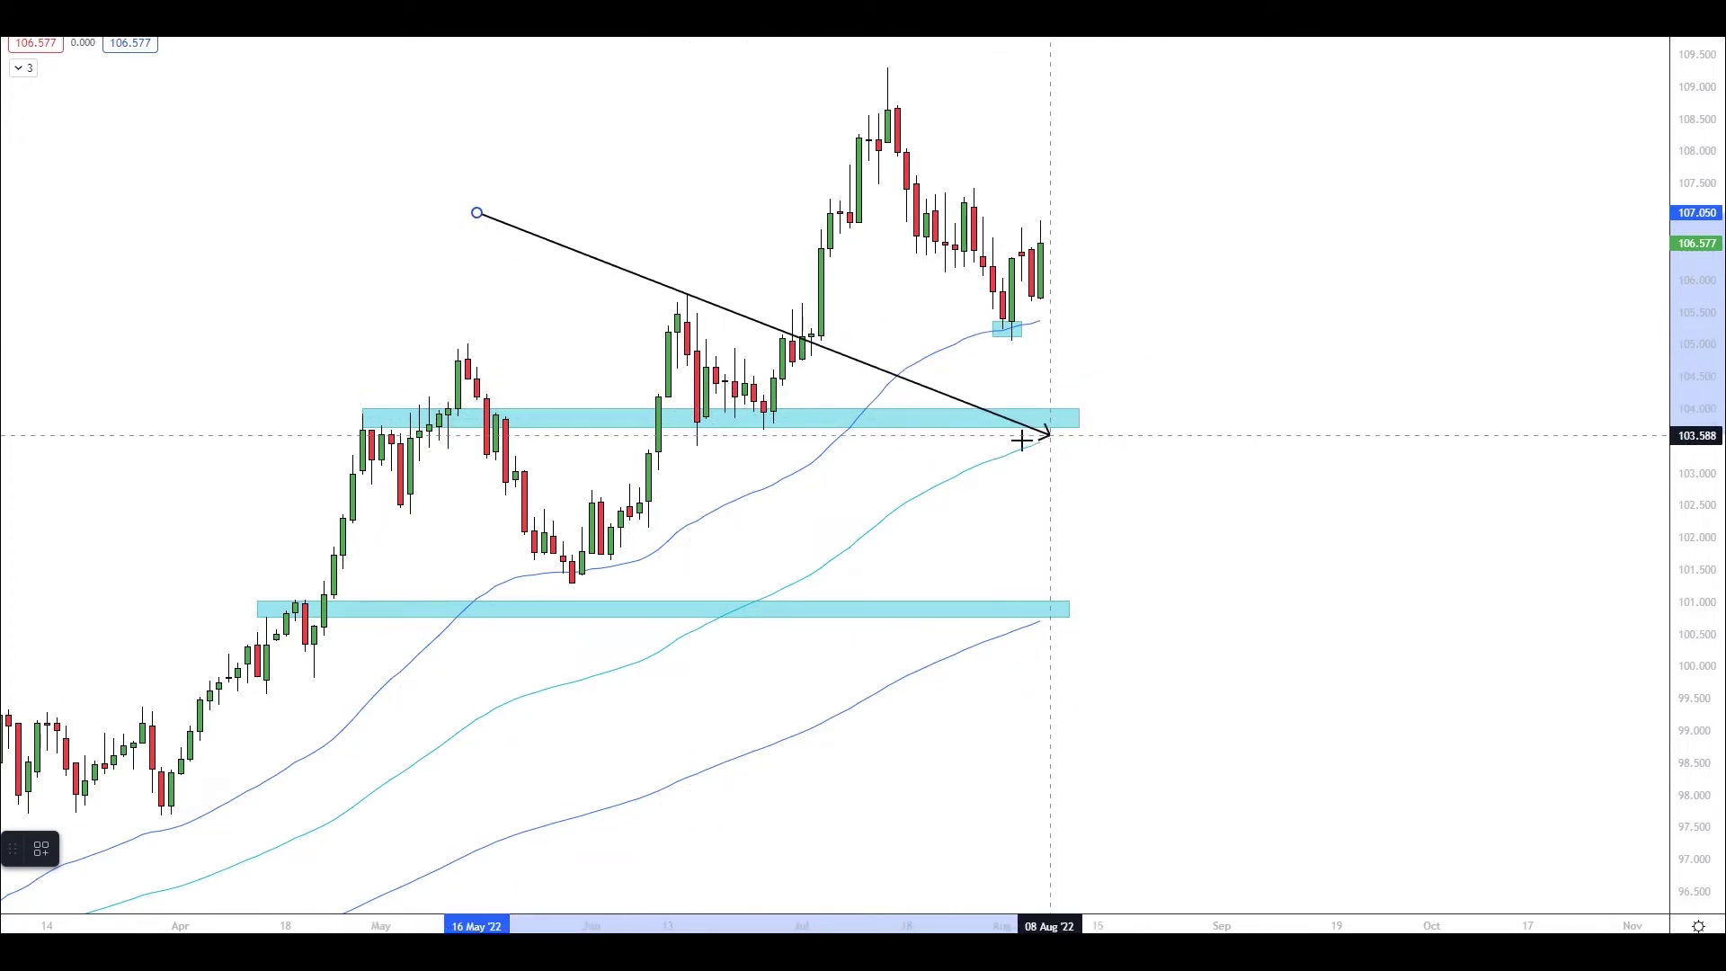
left_click(927, 347)
key("Delete")
Step: Extend the 104 support zone to about the end of August and draw an arrow from 105.640 down into it
left_click(1075, 416)
left_click_drag(1079, 419, 1203, 418)
left_click(1353, 559)
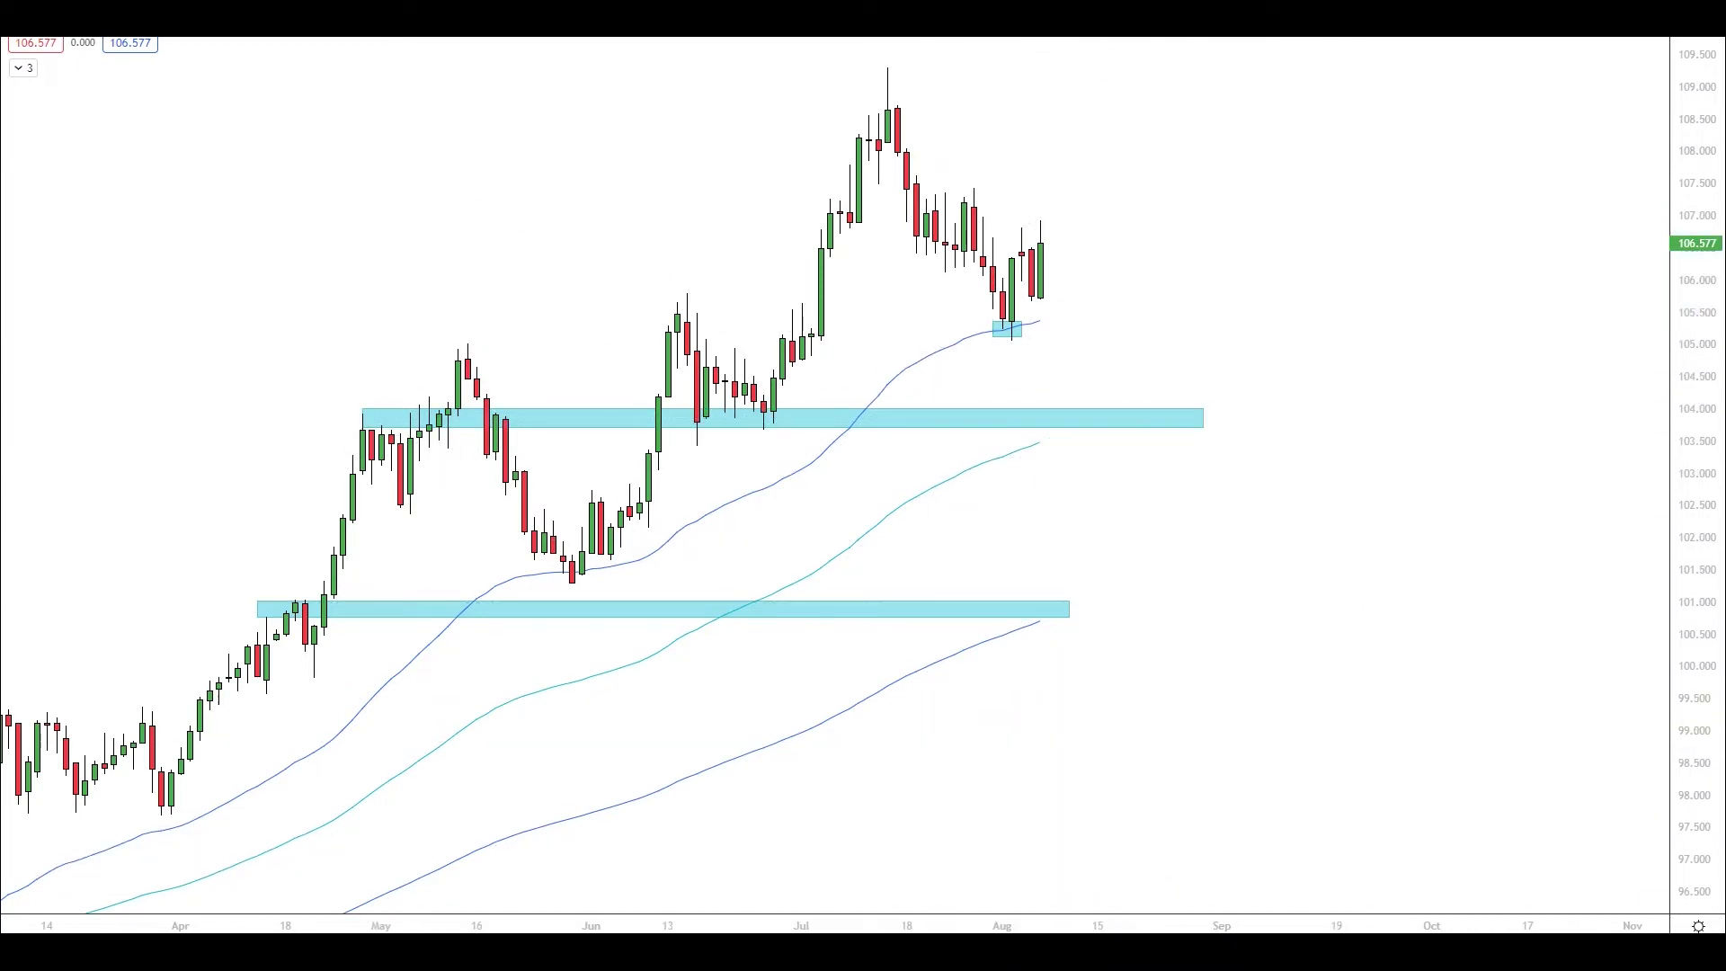
left_click(1038, 306)
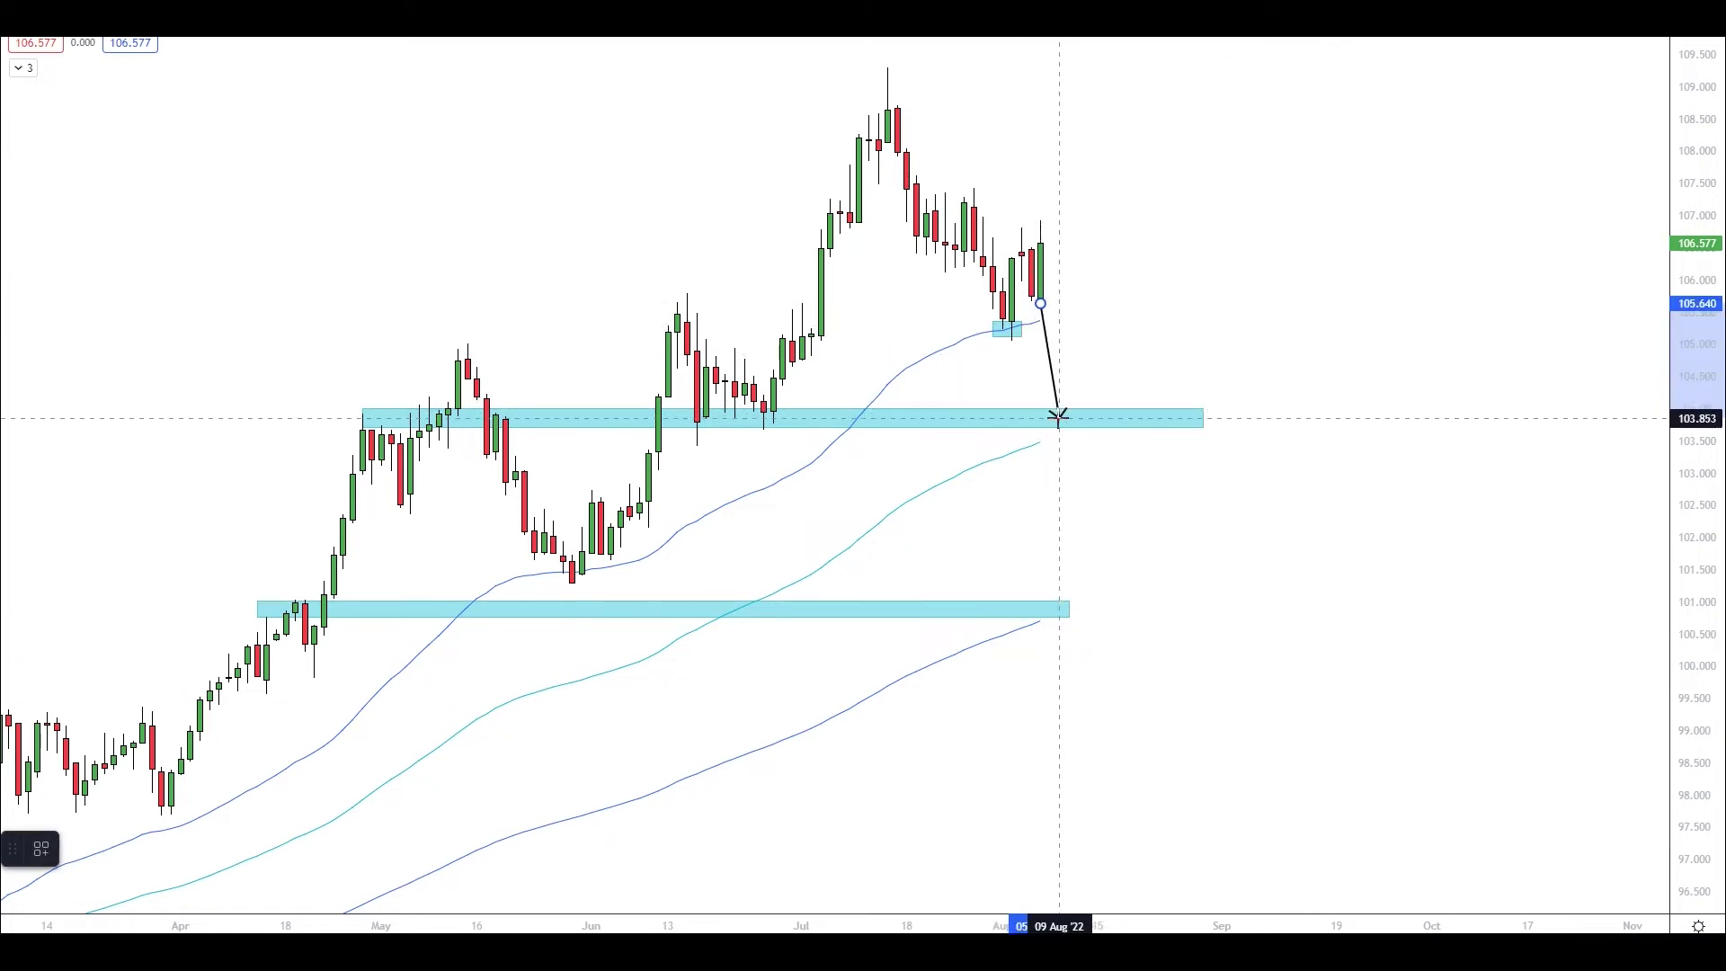
left_click(1059, 416)
left_click(1069, 412)
left_click(1088, 364)
left_click(1142, 342)
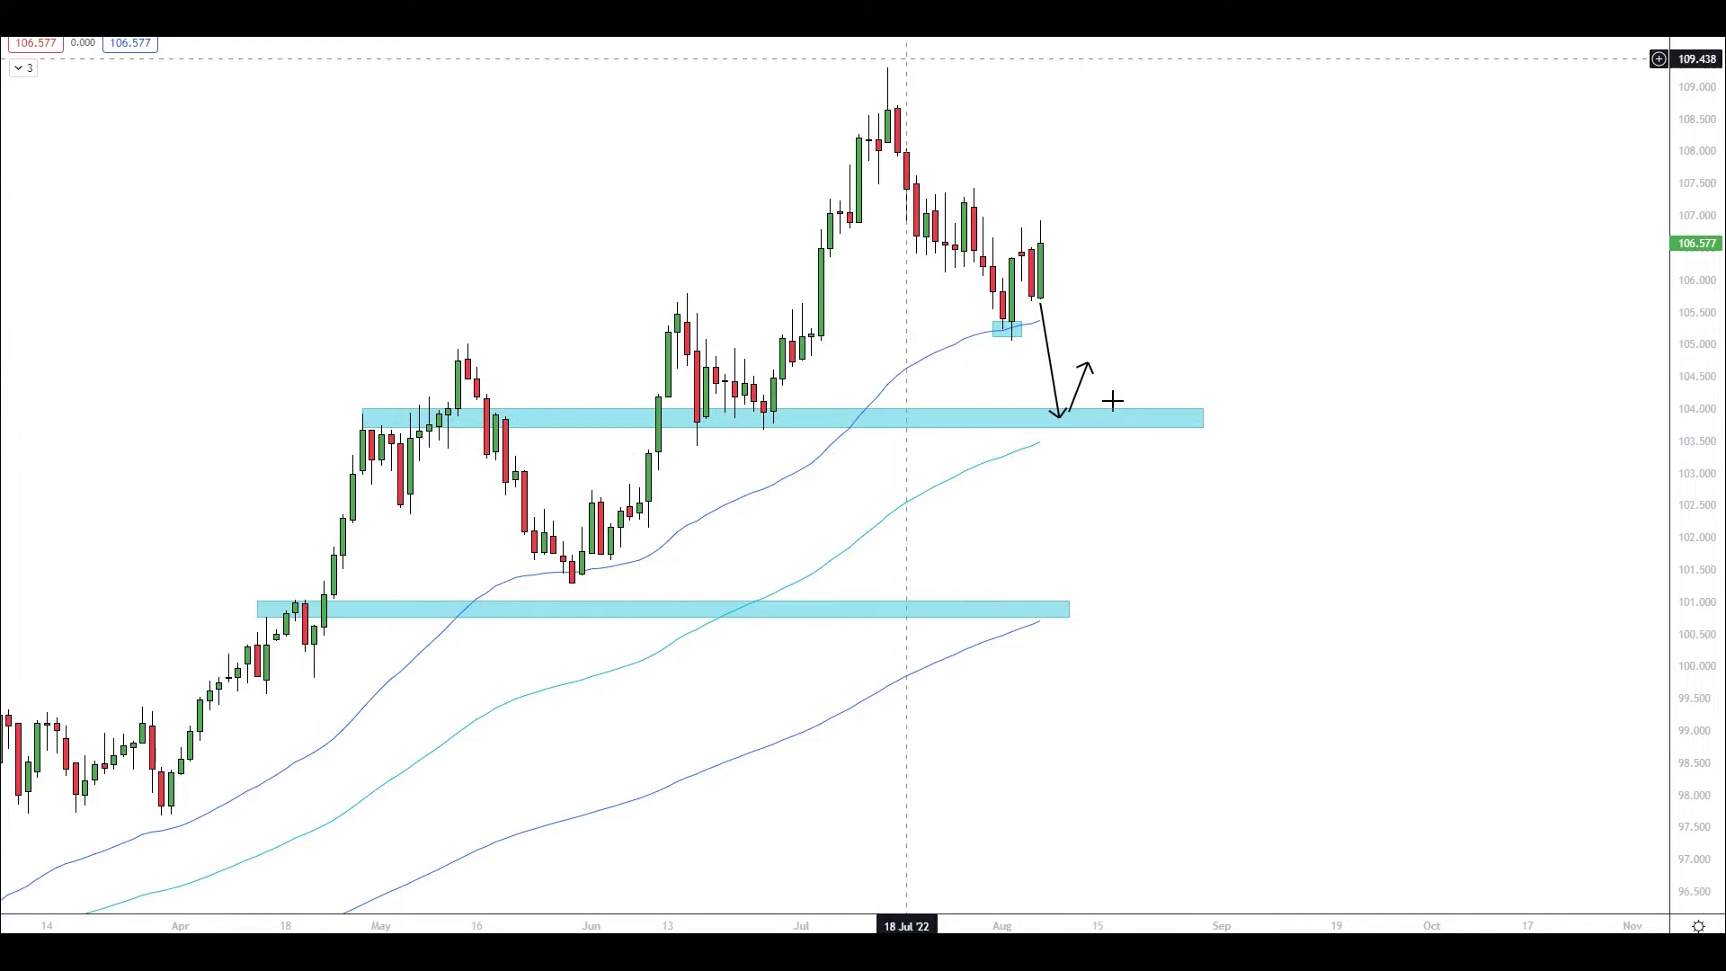
left_click_drag(1373, 191, 1479, 186)
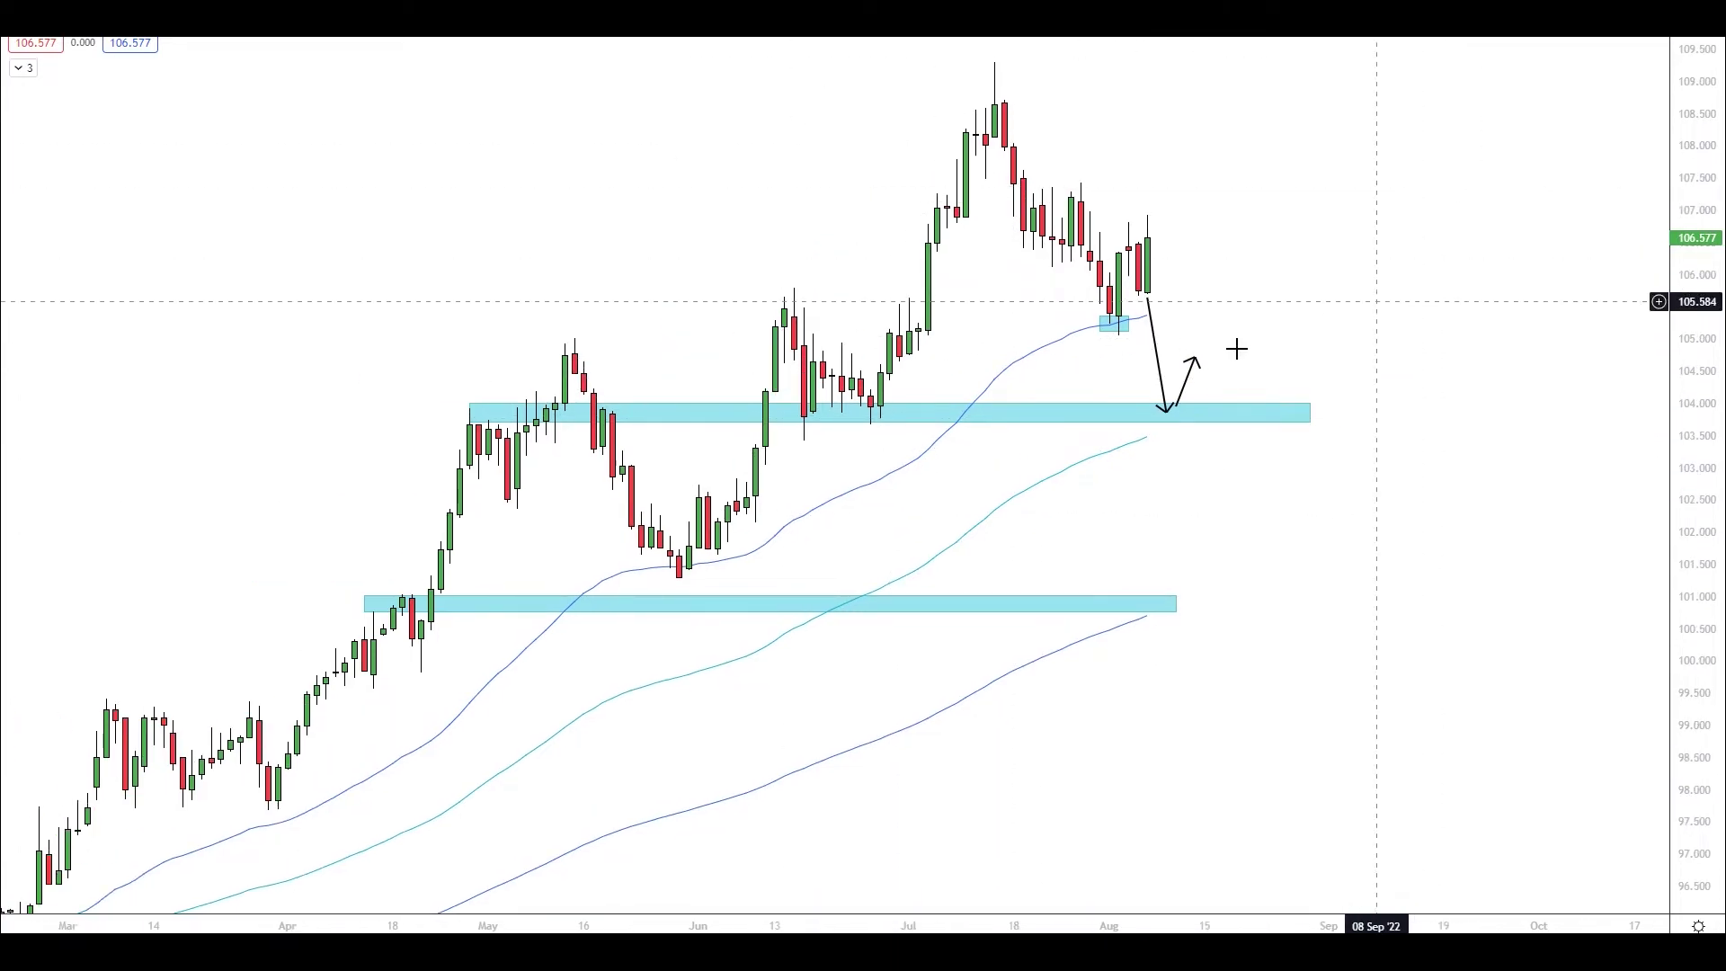
mouse_move(1196, 359)
left_mouse_down()
mouse_move(1239, 48)
mouse_move(1248, 414)
mouse_move(877, 445)
mouse_move(948, 92)
mouse_move(1061, 261)
mouse_move(1117, 277)
mouse_move(1033, 162)
mouse_move(1079, 349)
mouse_move(1259, 229)
mouse_move(1156, 162)
mouse_move(936, 443)
mouse_move(894, 409)
mouse_move(998, 107)
mouse_move(903, 438)
mouse_move(993, 229)
mouse_move(895, 458)
mouse_move(881, 414)
mouse_move(1206, 469)
mouse_move(871, 437)
mouse_move(1053, 489)
left_mouse_up()
key("Delete")
left_click(1167, 411)
mouse_move(1148, 299)
left_mouse_down()
mouse_move(1151, 340)
mouse_move(1149, 298)
left_mouse_up()
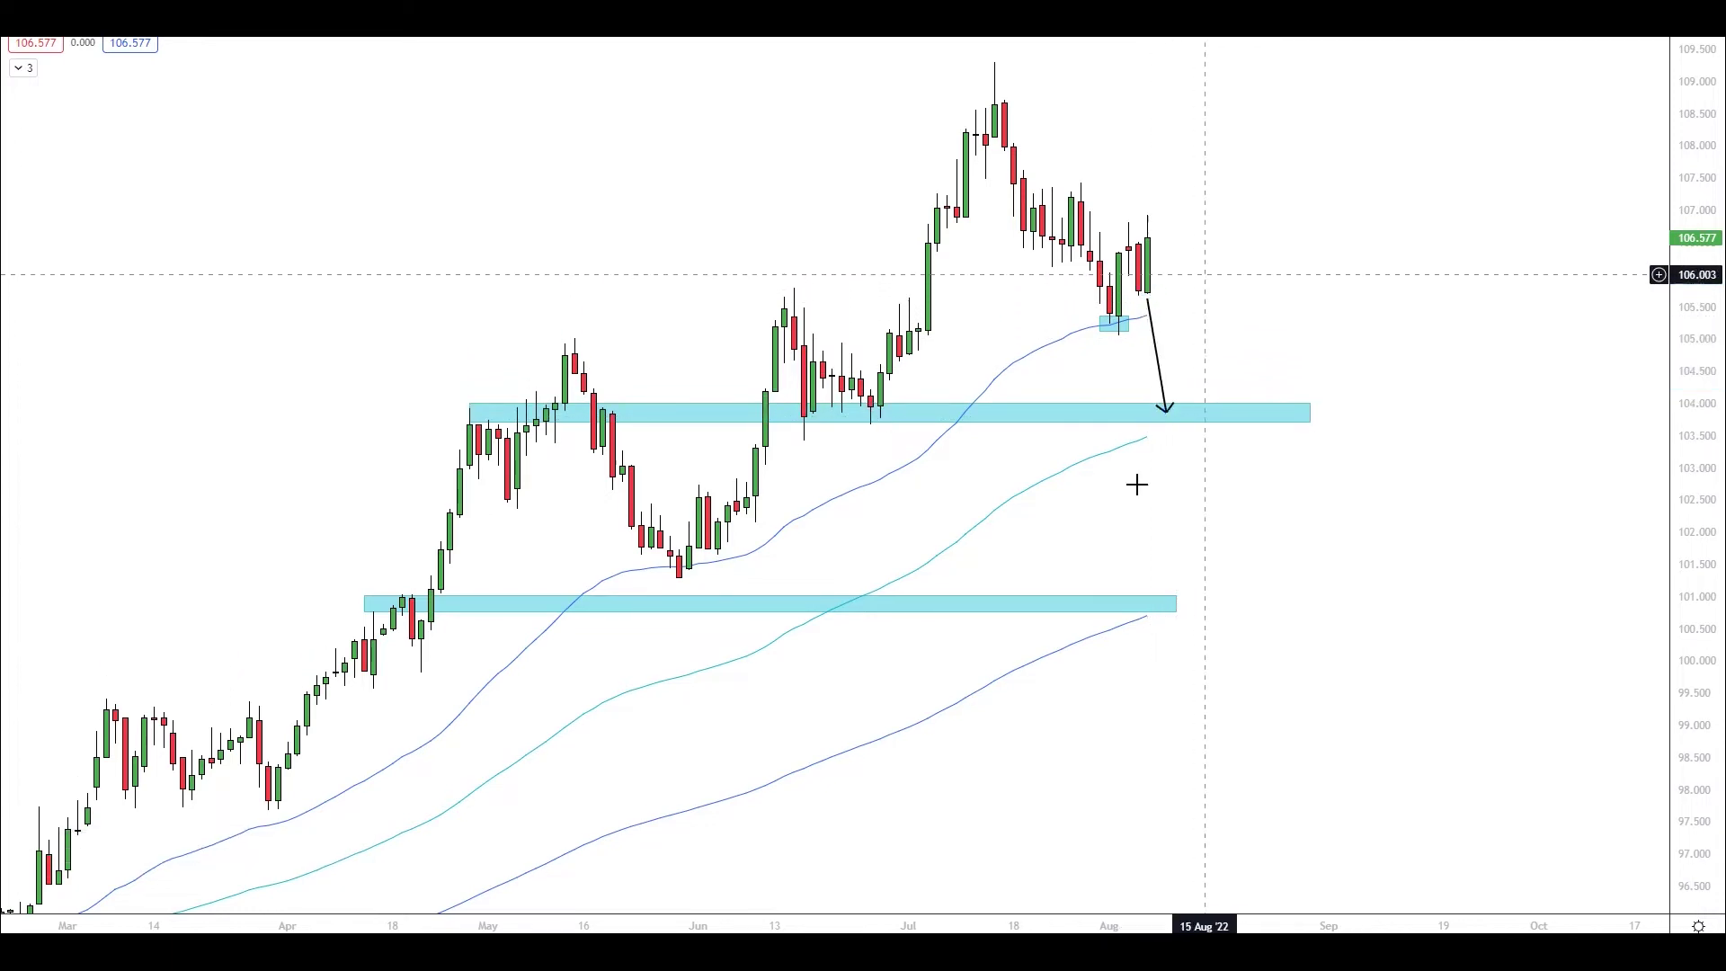
left_click(1170, 423)
left_click(1125, 821)
Step: Draw projection arrows for a bounce off the 104 zone, a drop to the 101 zone and a bounce from there
left_click(1168, 410)
left_click(1186, 358)
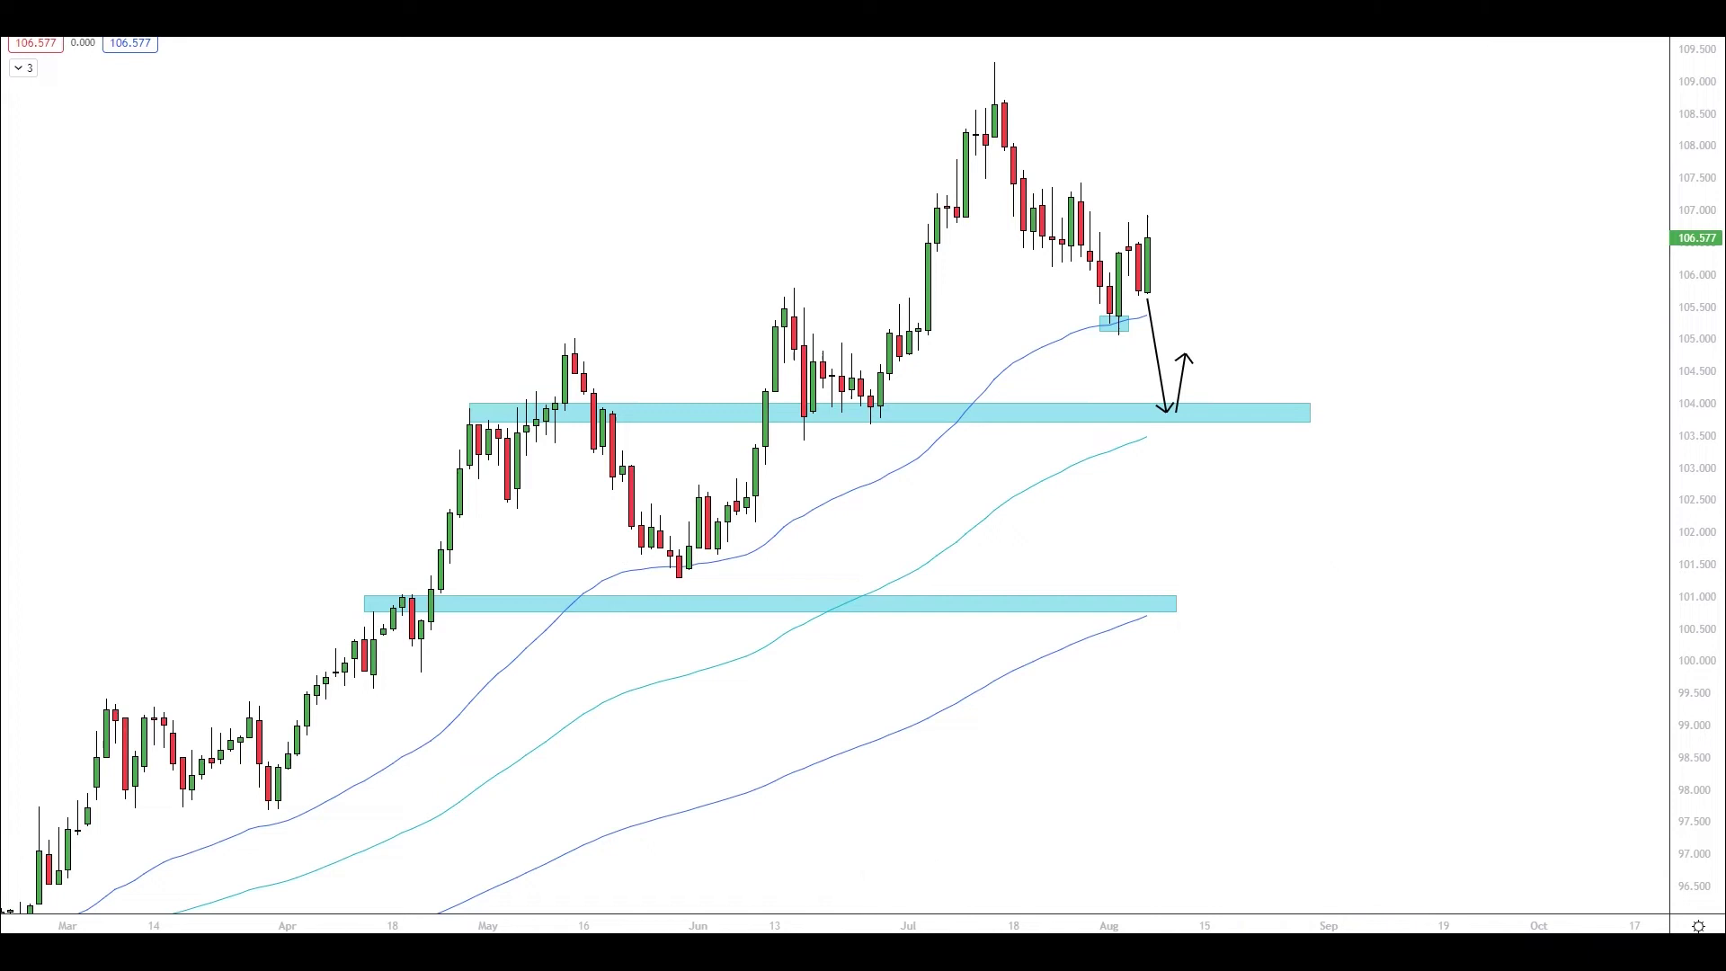
left_click(1165, 422)
left_click(1185, 591)
left_click(1185, 591)
left_click(1225, 537)
Step: Add the text labels $101 and $104 and place each on its matching support zone
left_click(1227, 613)
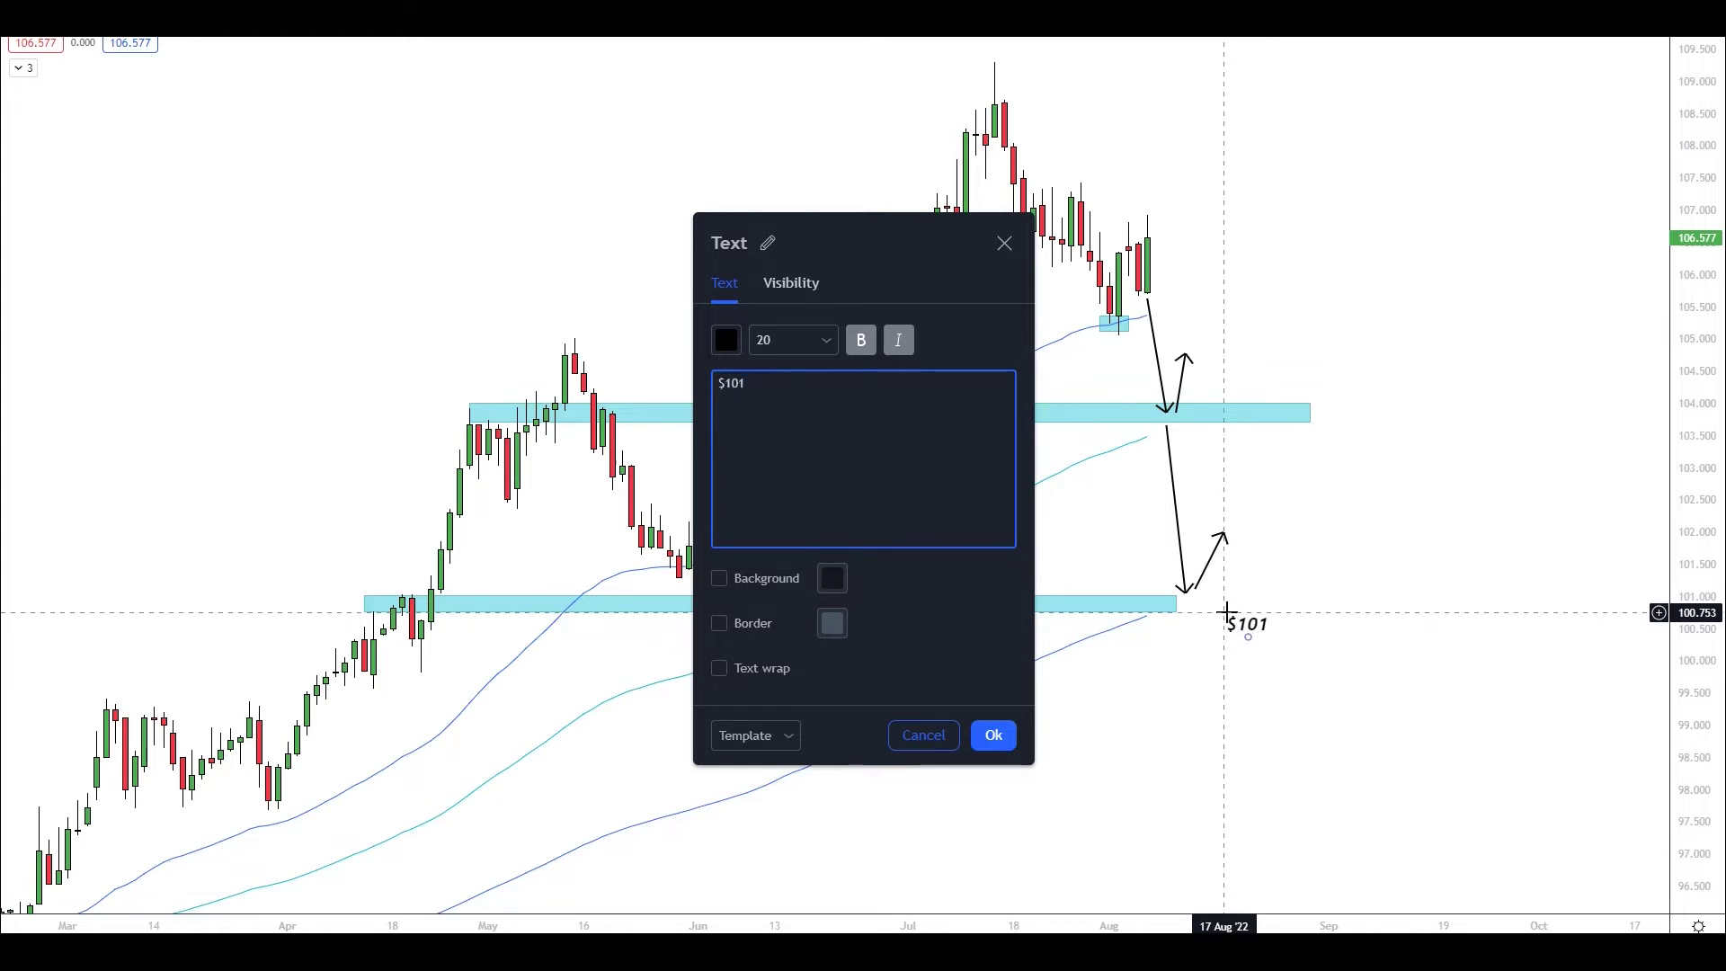
left_click(993, 736)
left_click_drag(1223, 620, 1072, 602)
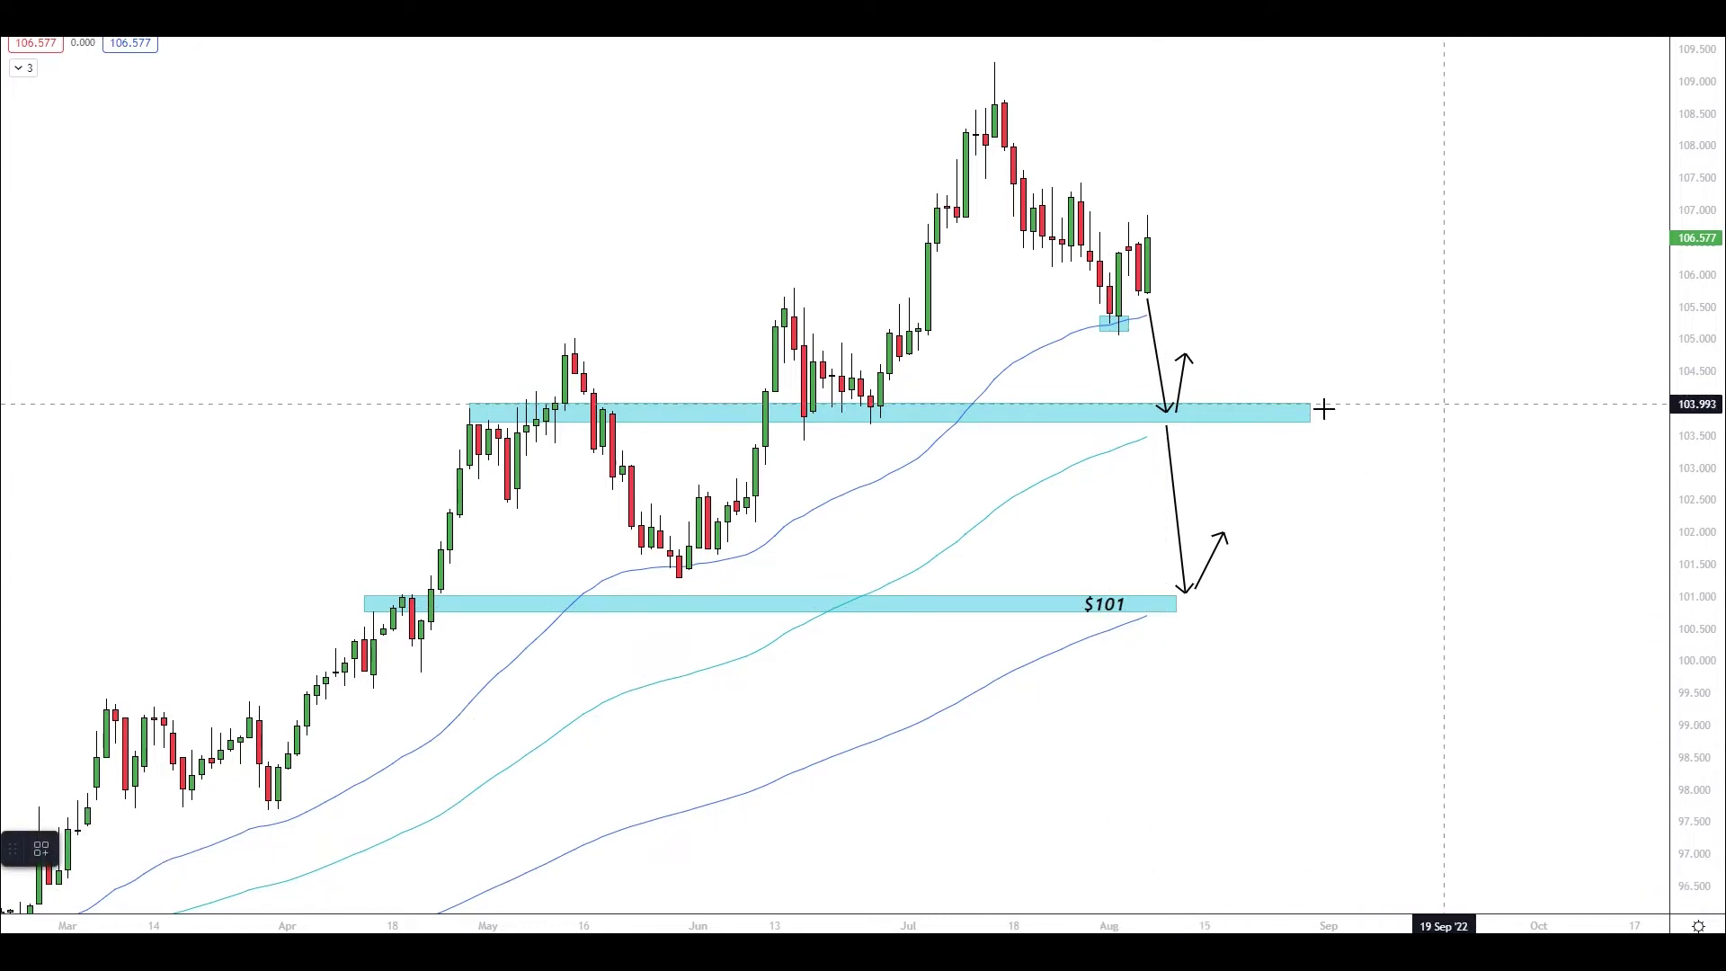
left_click(1211, 410)
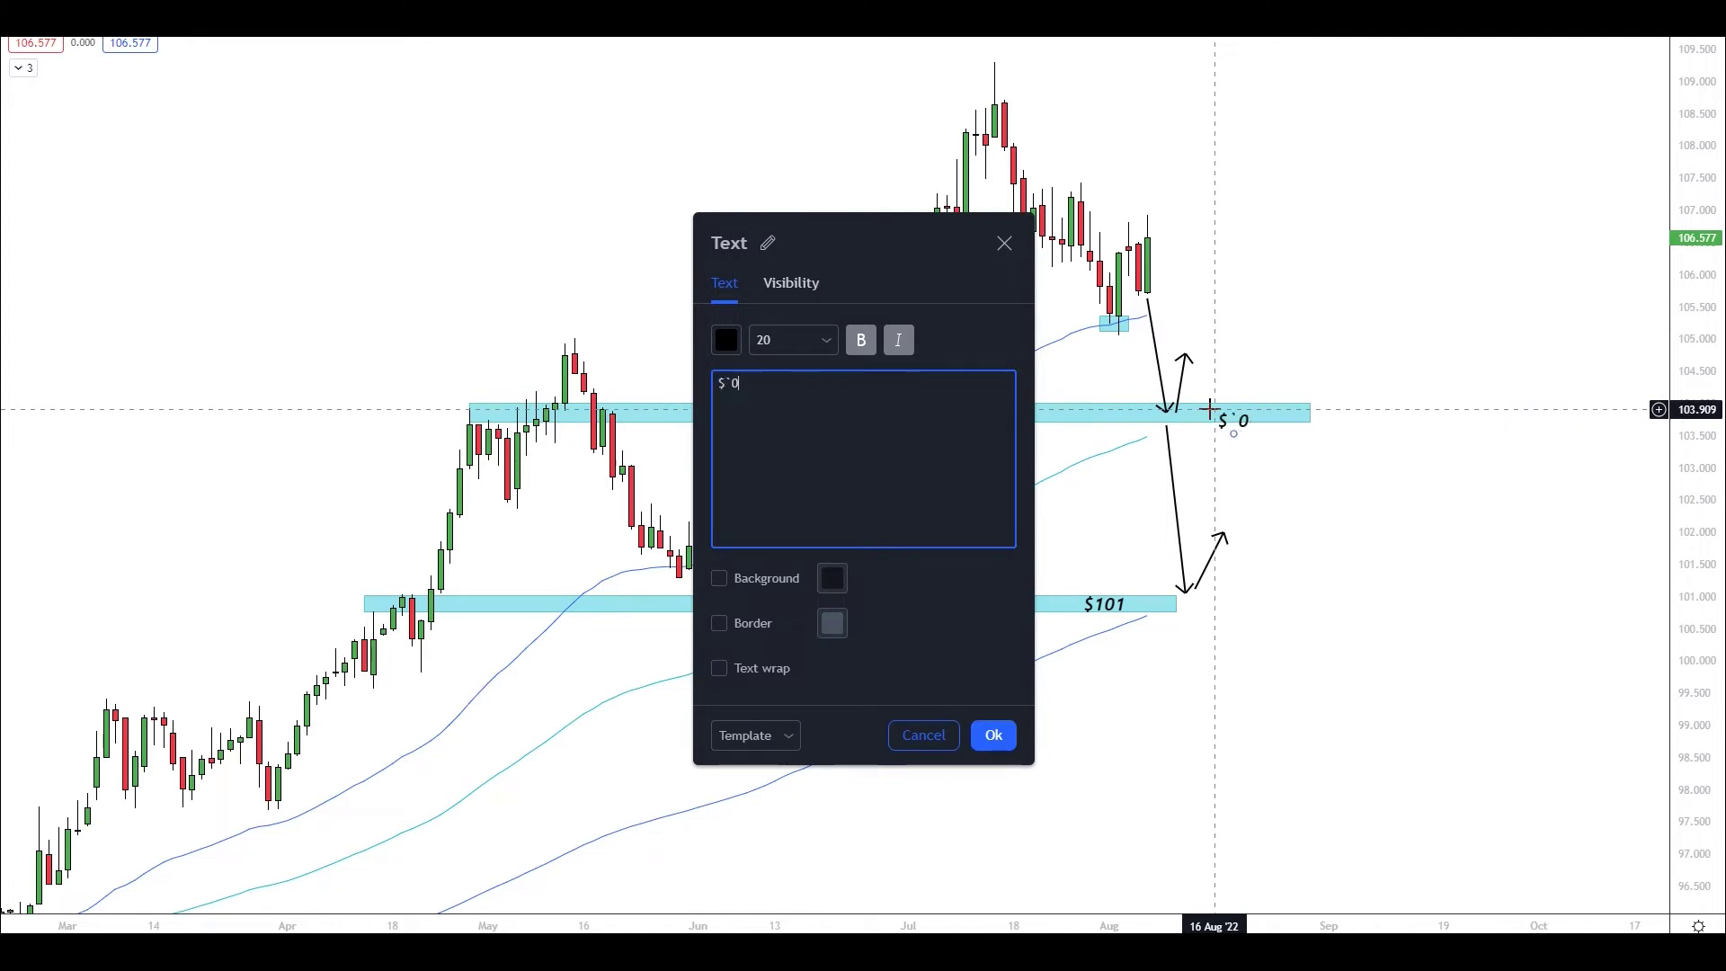
left_click(993, 735)
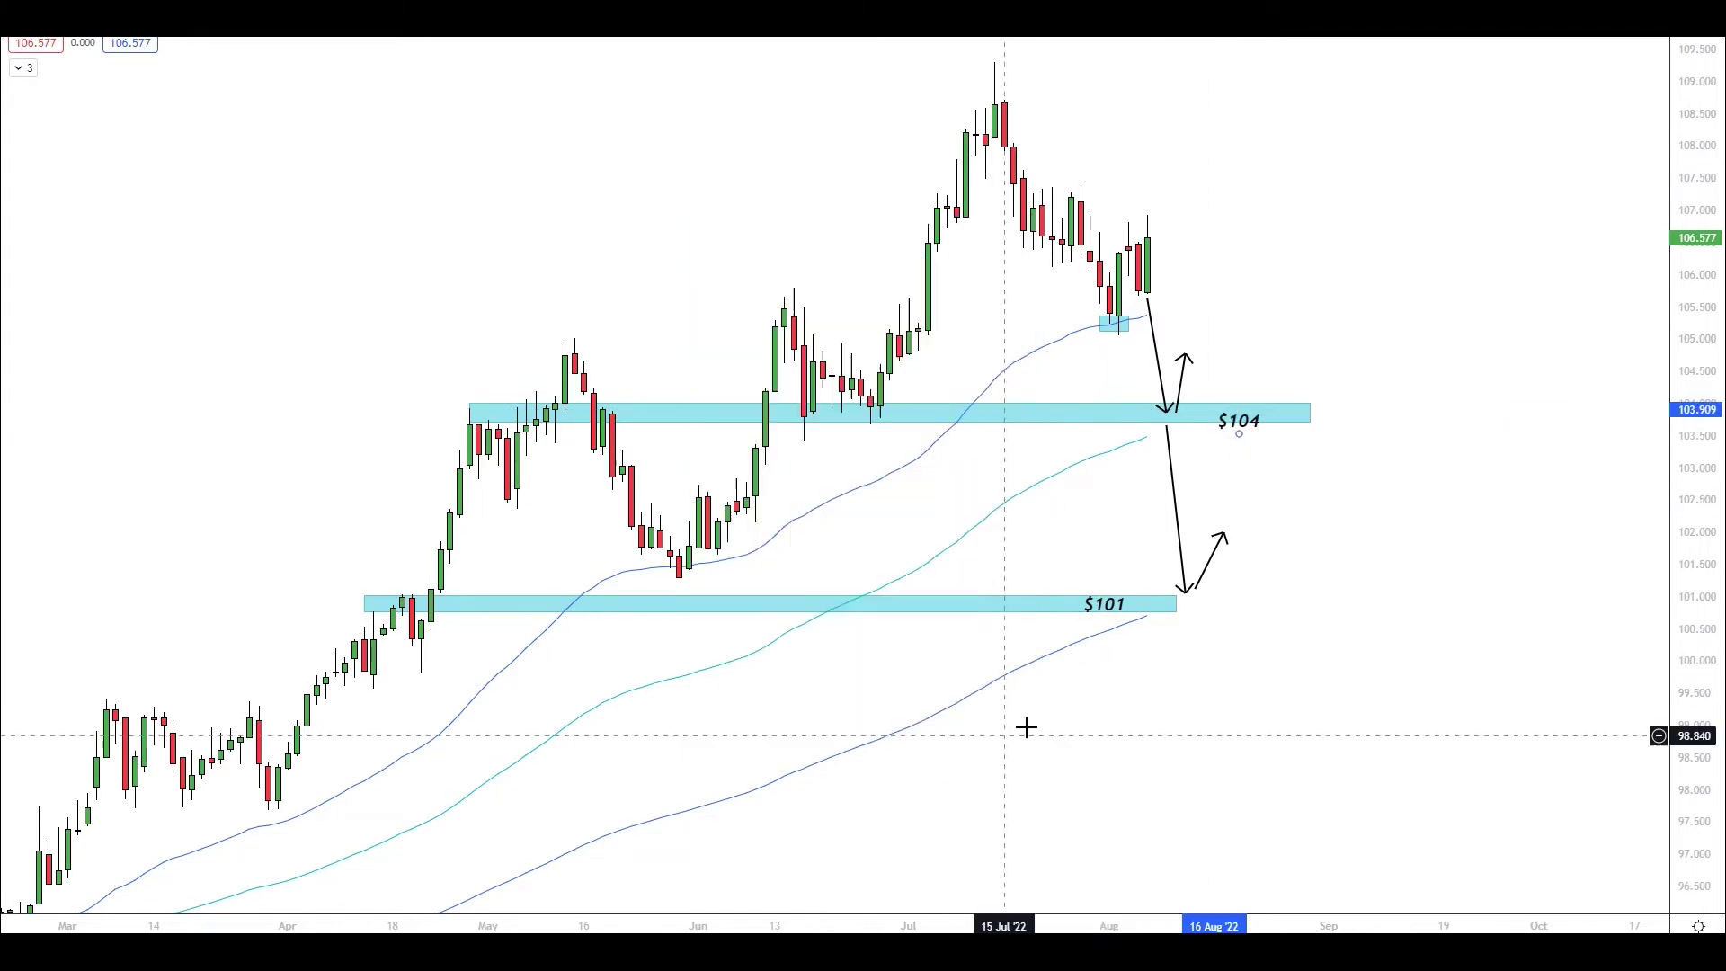
left_click_drag(1258, 437, 1118, 415)
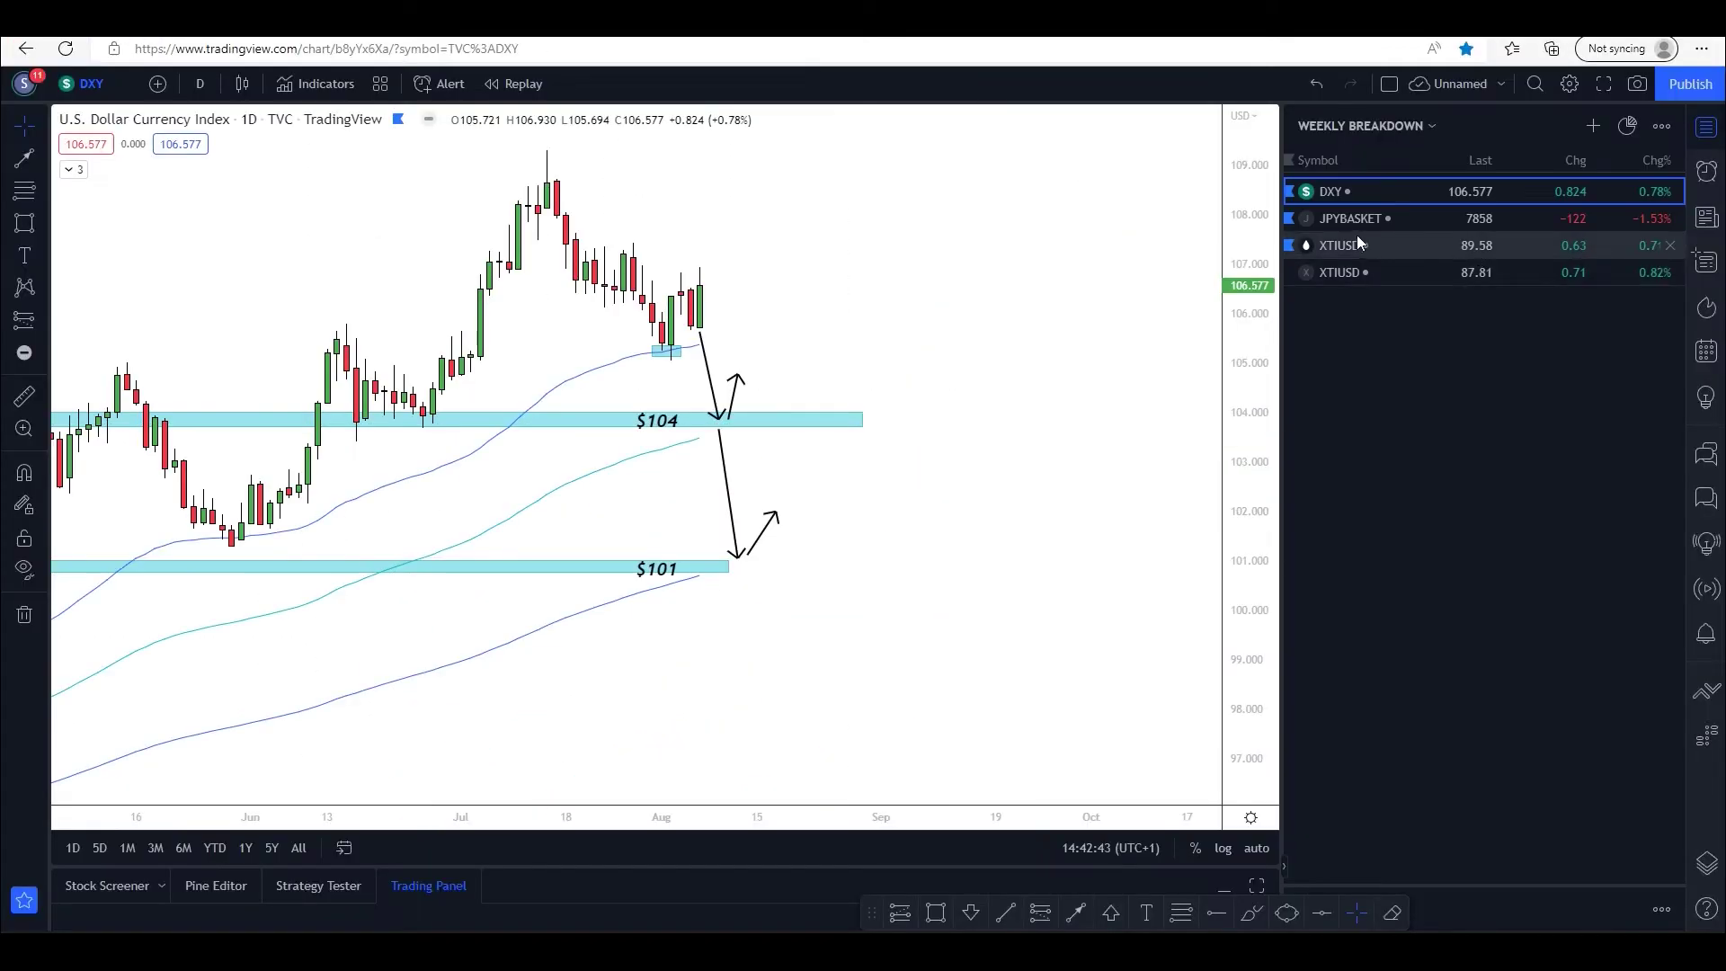
Step: Show the JPYBASKET chart full screen and change the colour of the descending trend line from the 12 May high to black
left_click(1357, 220)
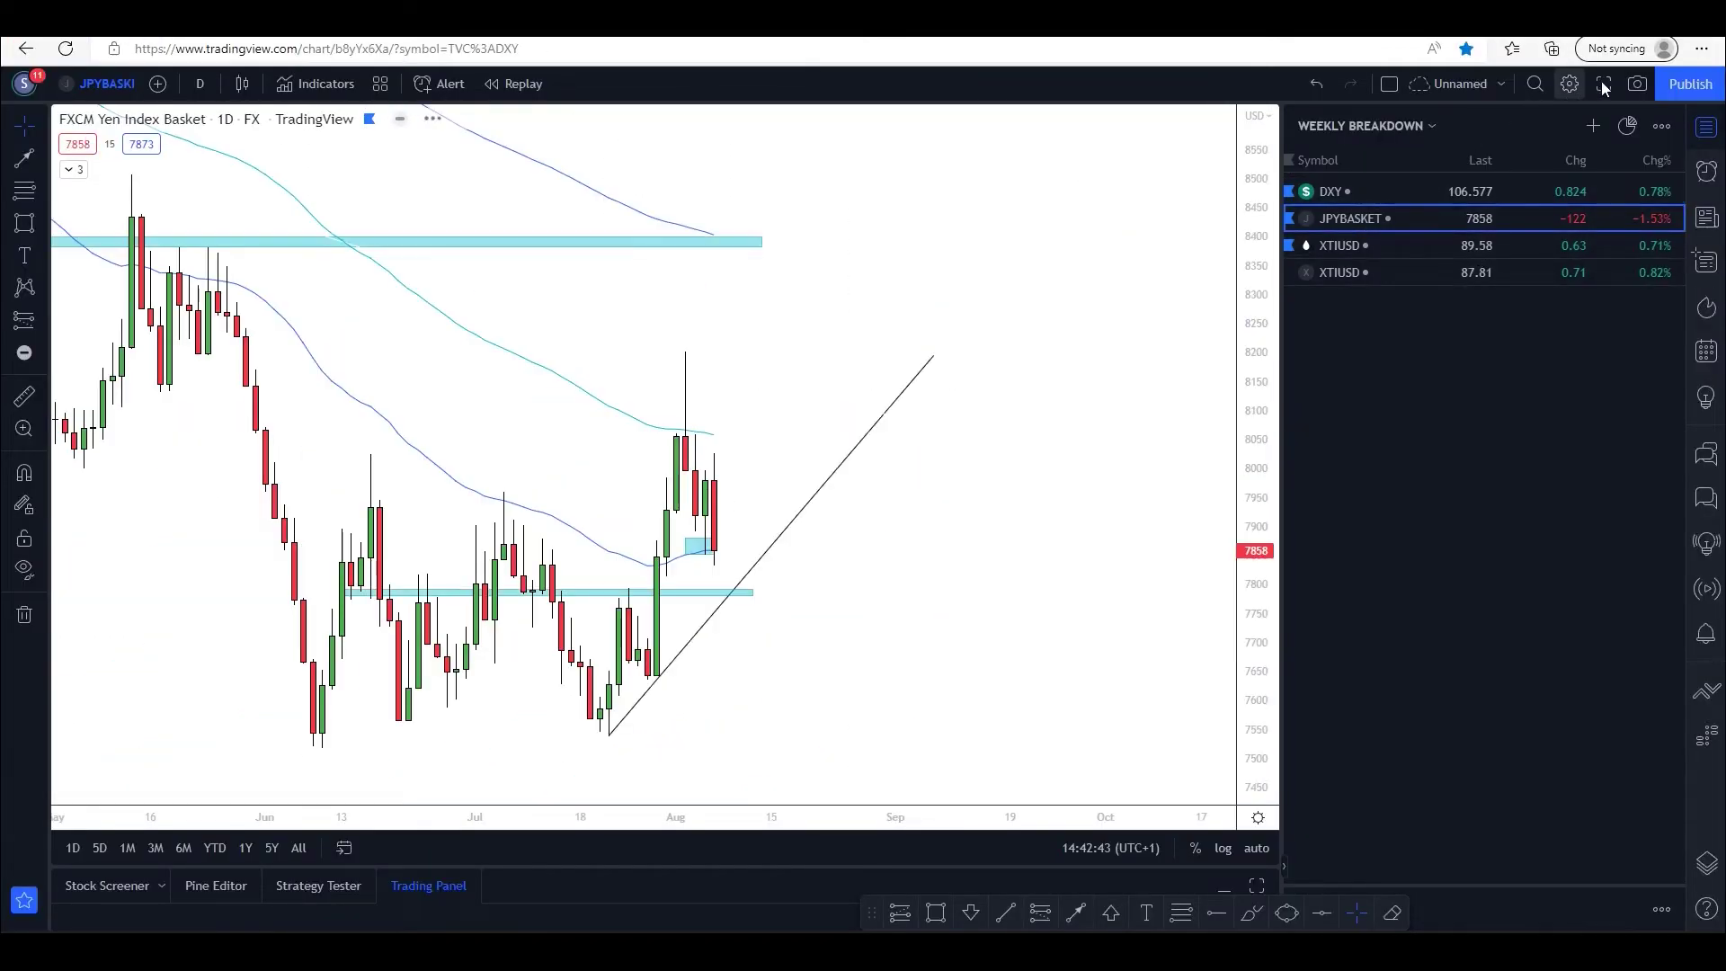
left_click(1604, 84)
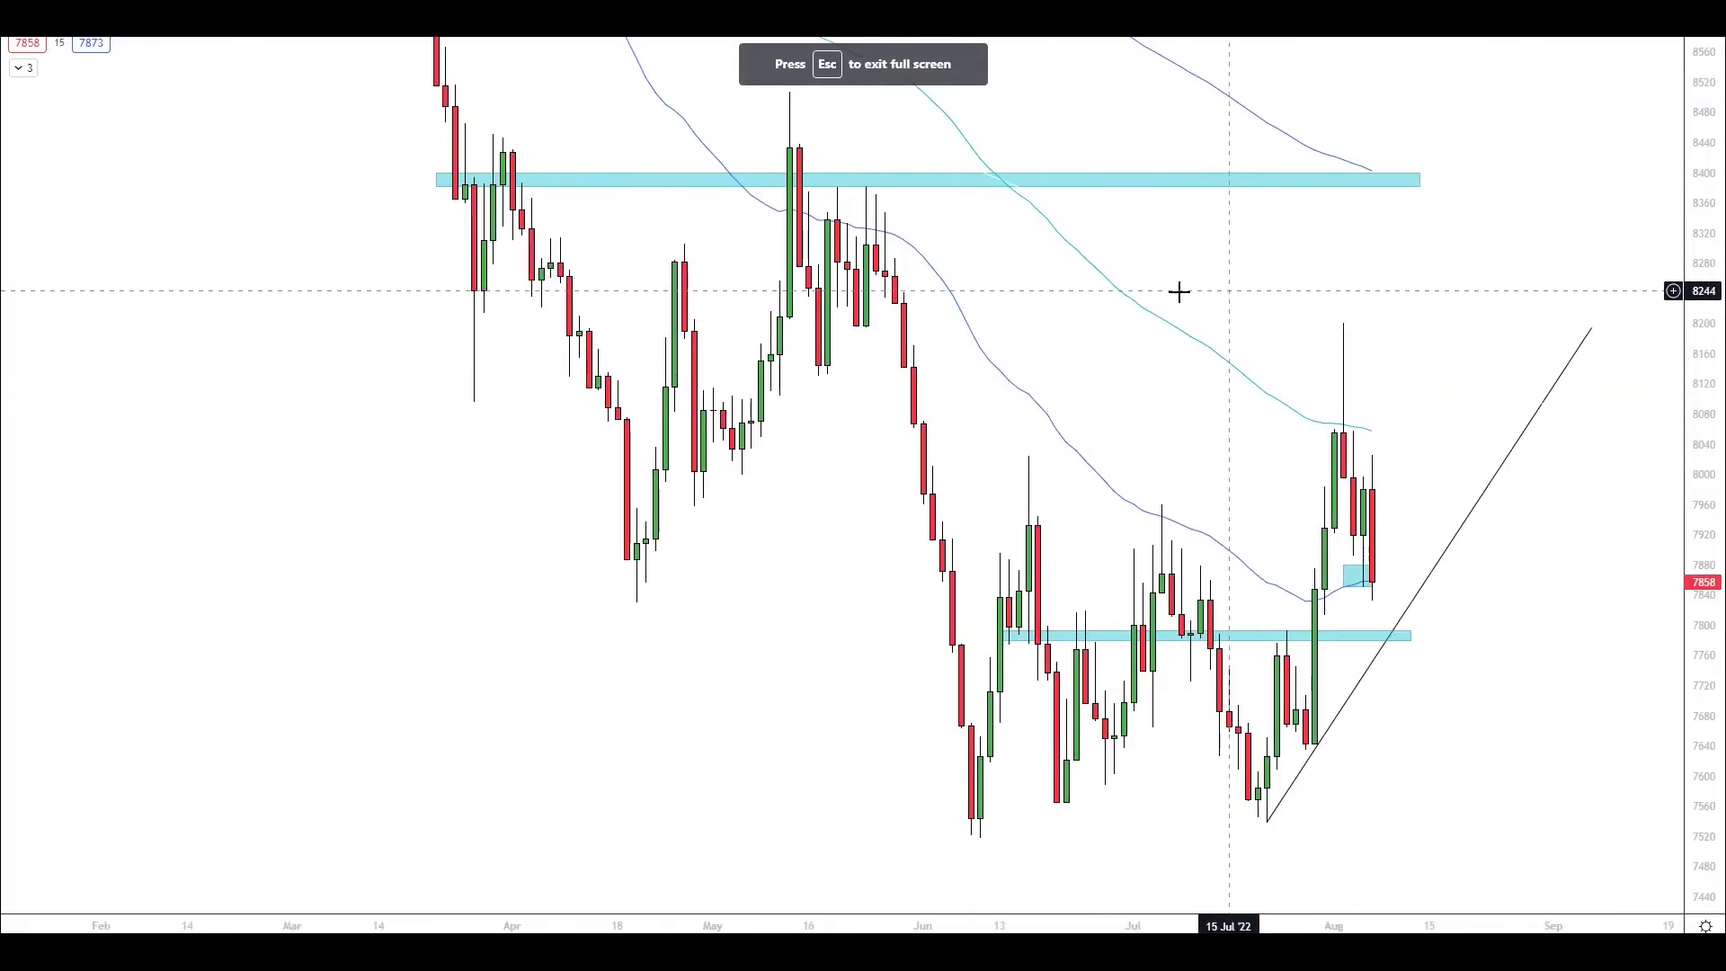
left_click(944, 163)
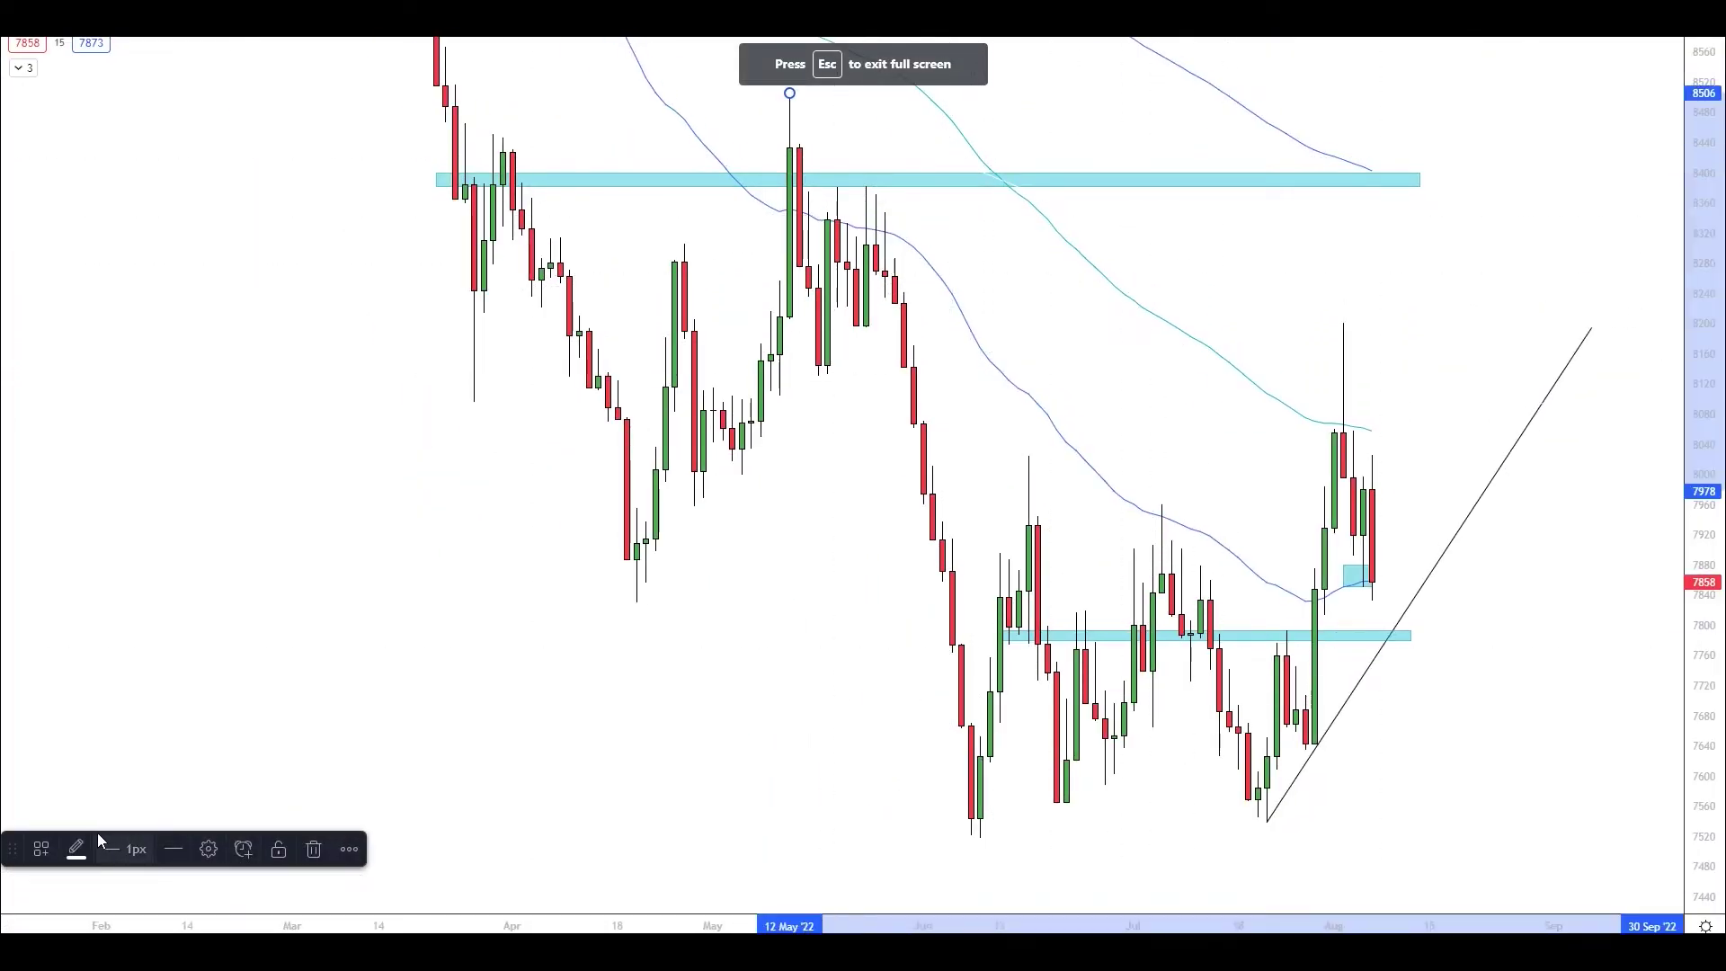
left_click(77, 847)
left_click(263, 712)
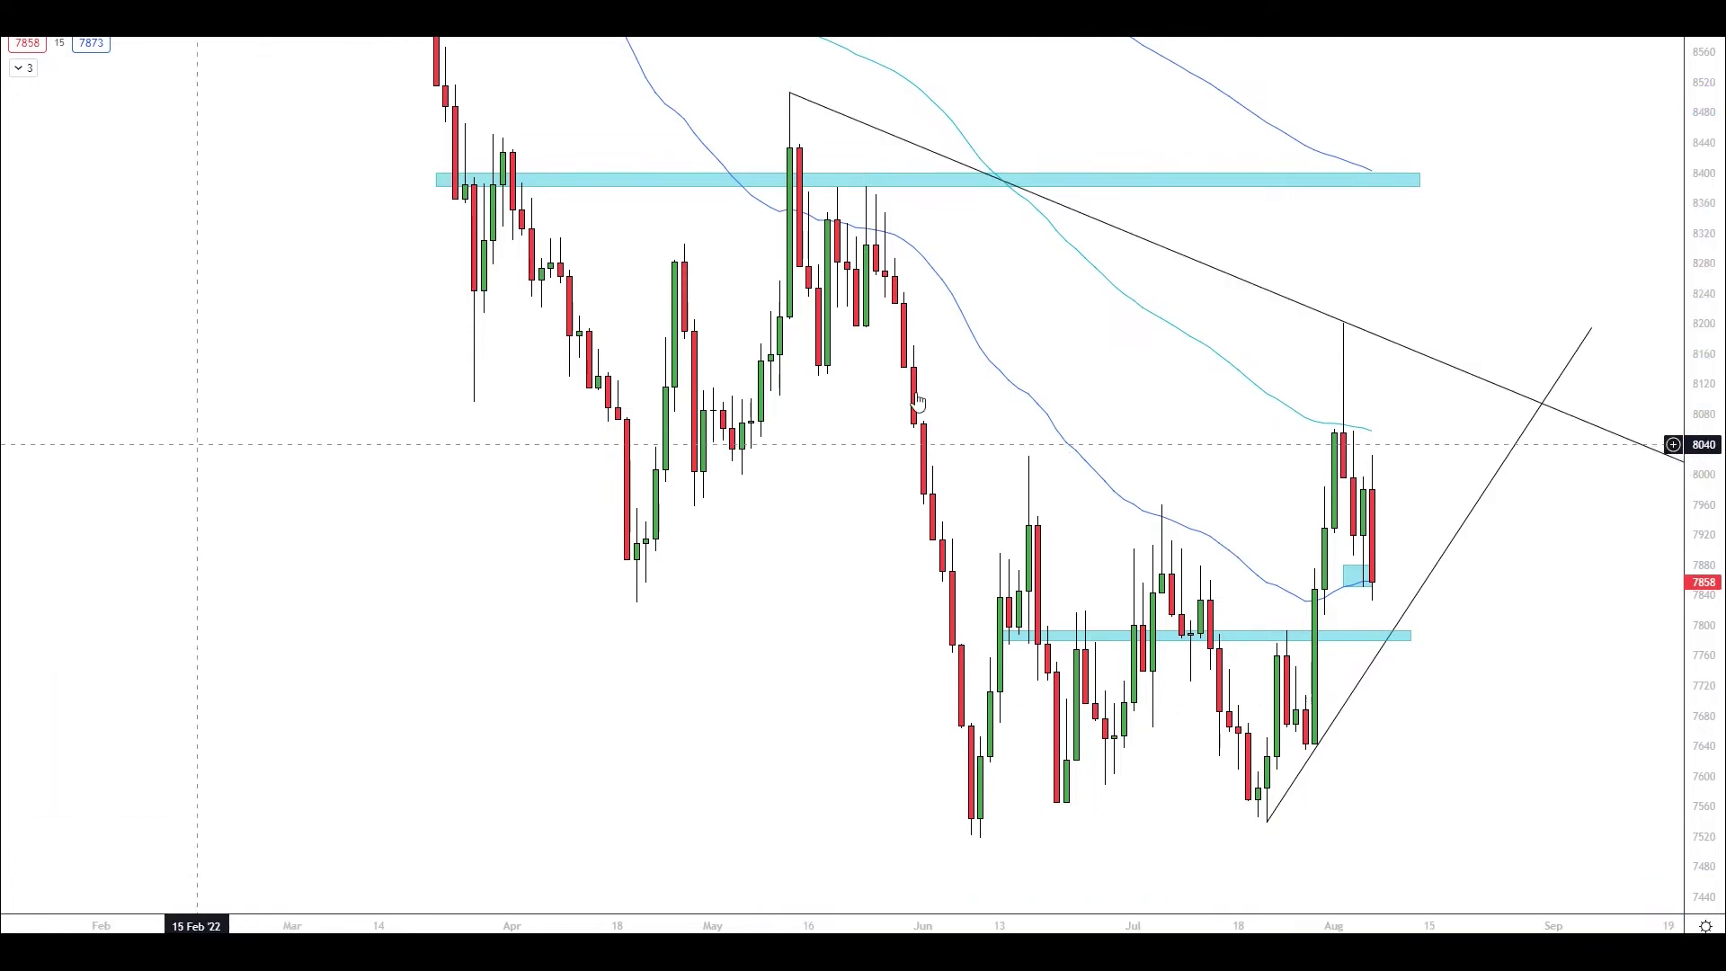
Step: Start bar replay on the JPYBASKET chart with the latest daily candle hidden and show it full screen
left_click_drag(1382, 549, 1010, 467)
left_click(989, 490)
left_click(953, 612)
key("Escape")
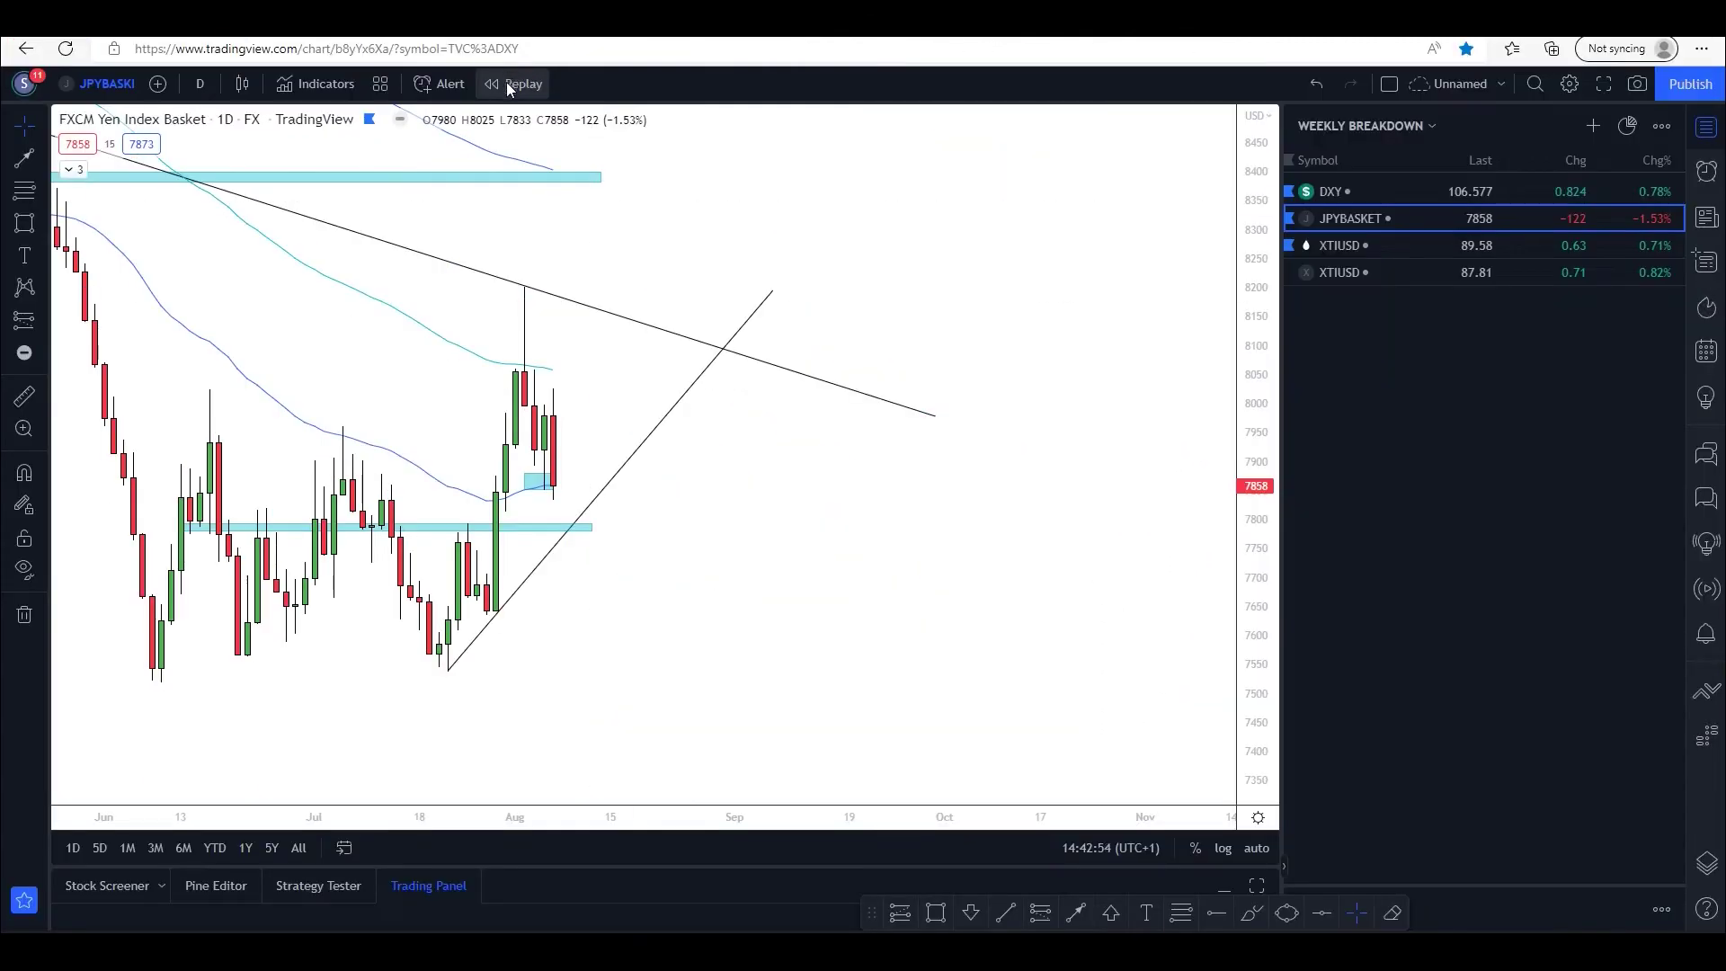
left_click(516, 83)
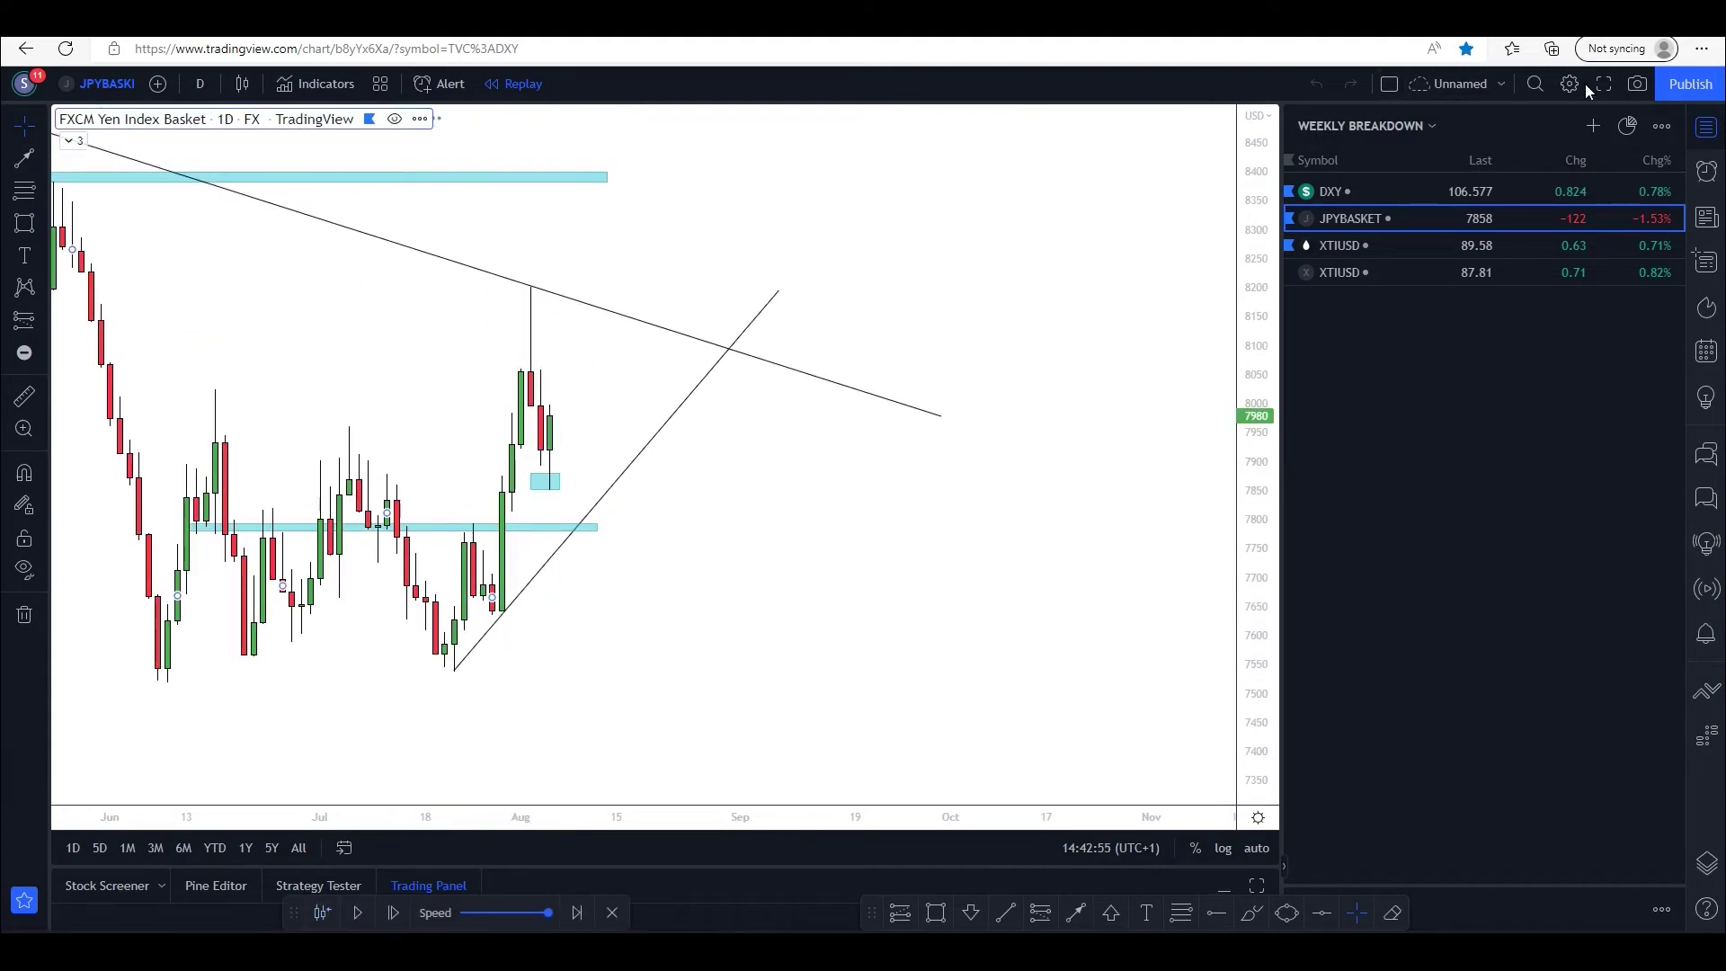
left_click(1604, 84)
mouse_move(1515, 589)
left_mouse_down()
mouse_move(1405, 620)
mouse_move(1402, 648)
mouse_move(1209, 716)
mouse_move(1192, 764)
left_mouse_up()
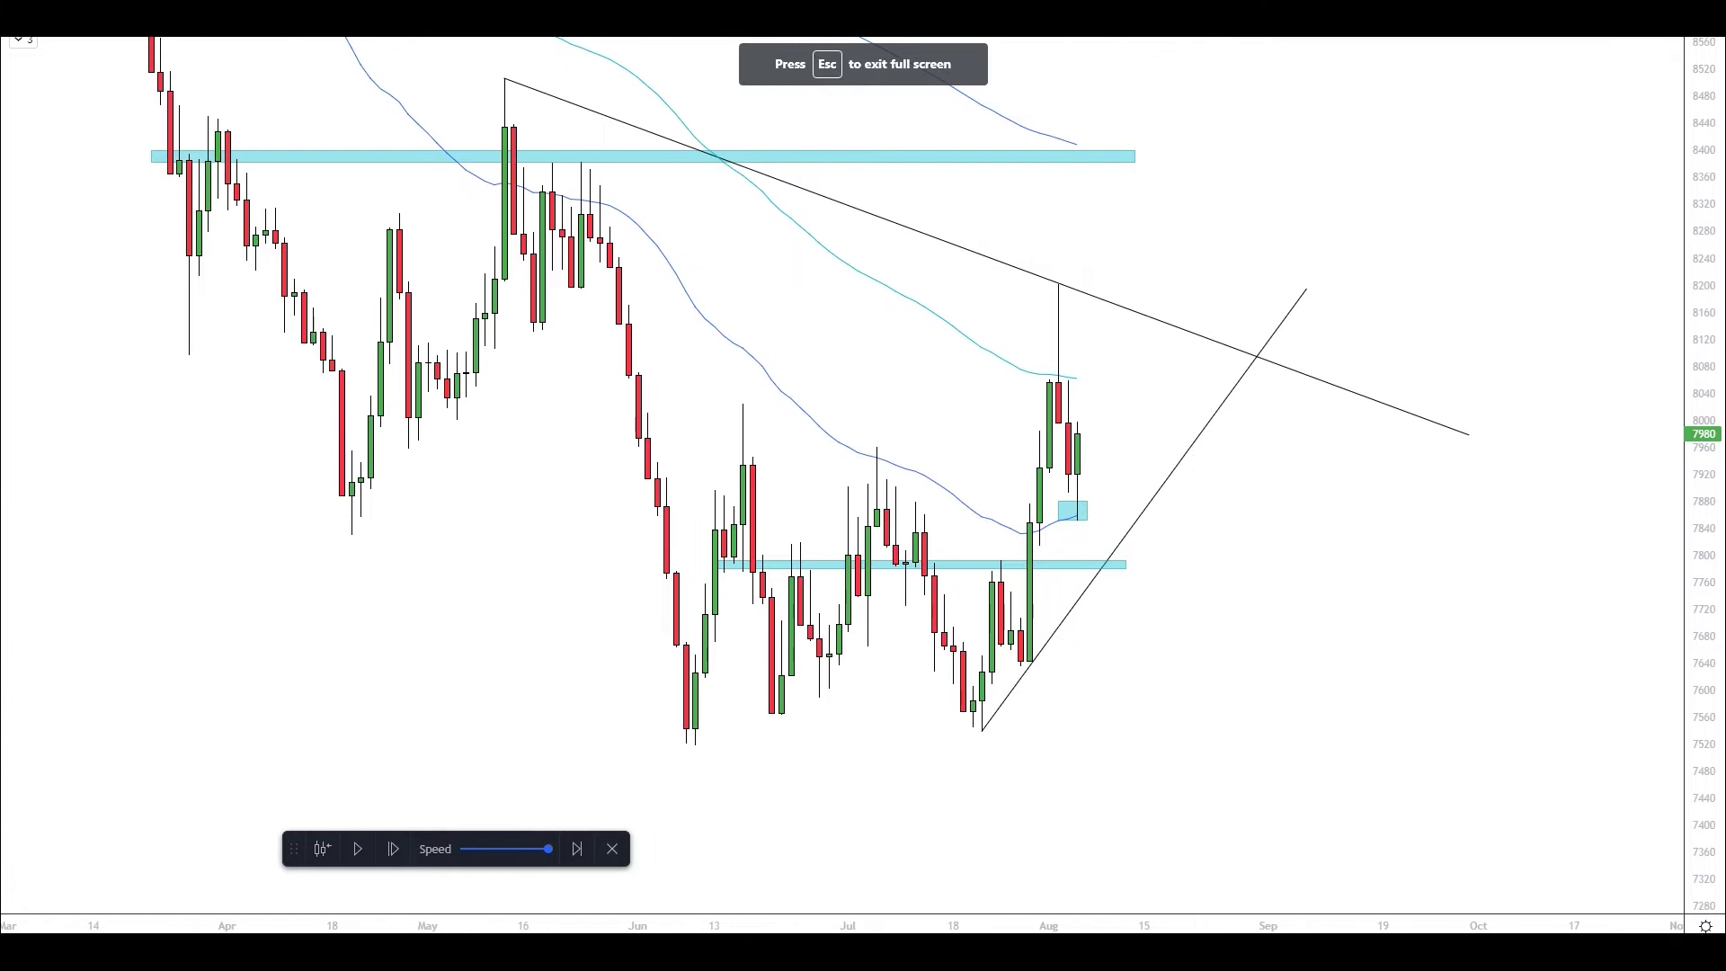
Step: Check the pullback with a Fibonacci retracement from the late-July low at 7639 to the 8205 high, and remove it
key("alt+f")
left_click(1011, 663)
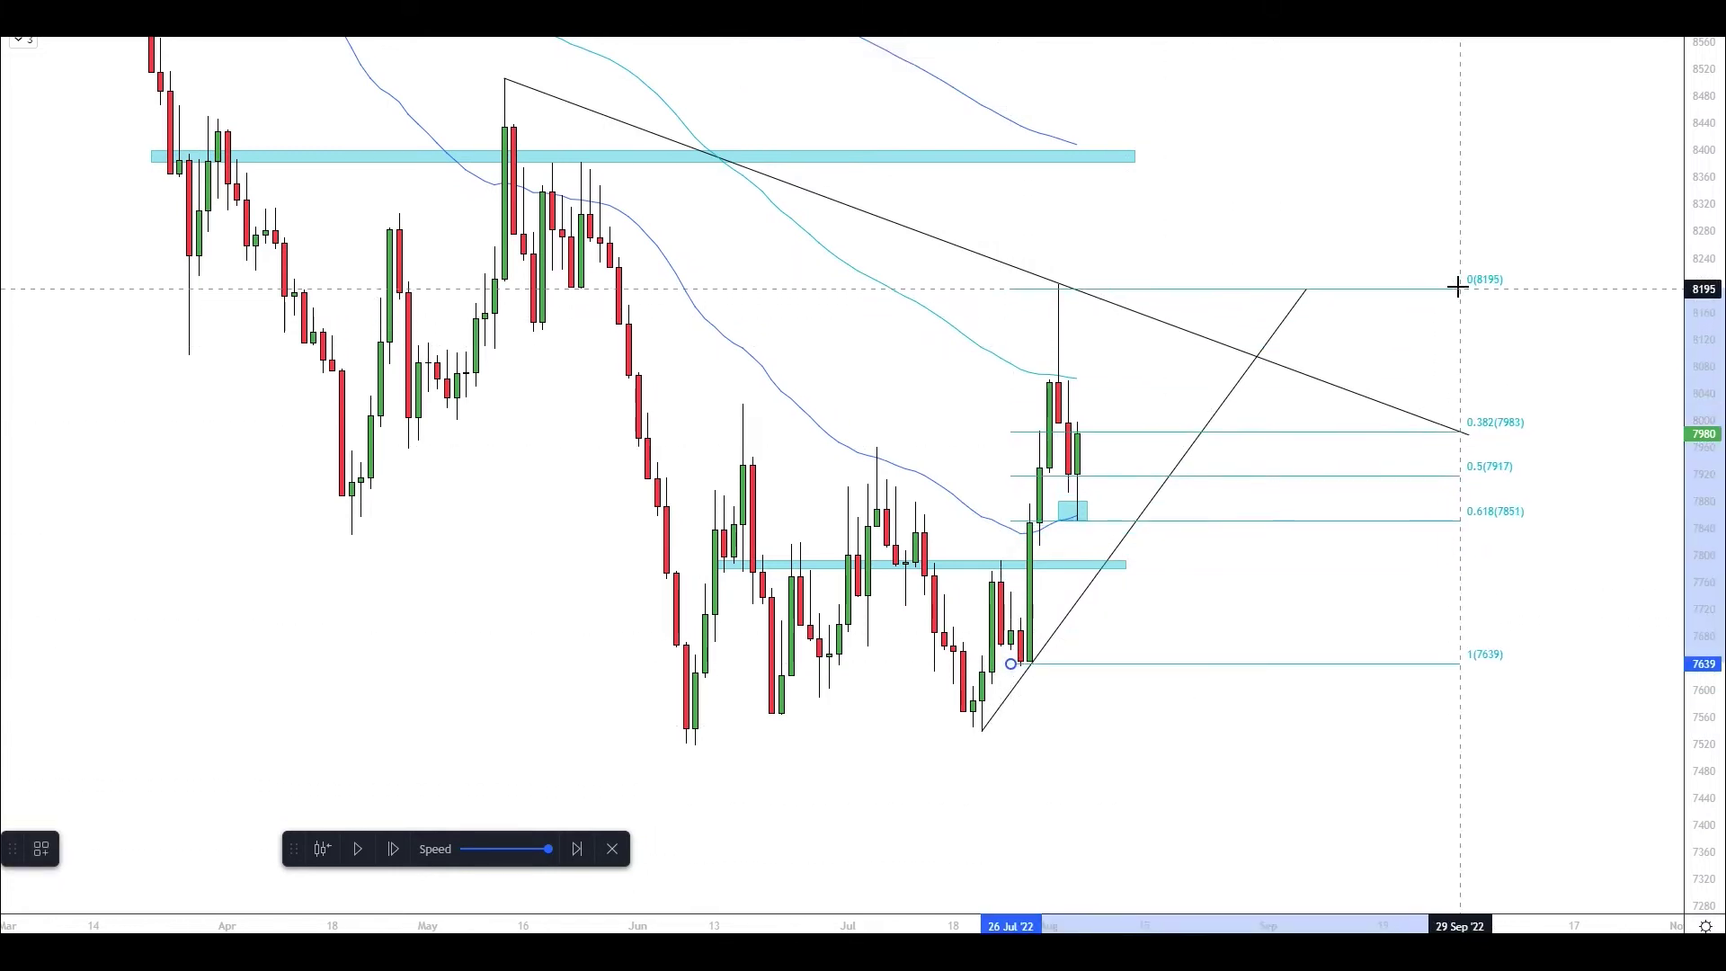
left_click(1468, 281)
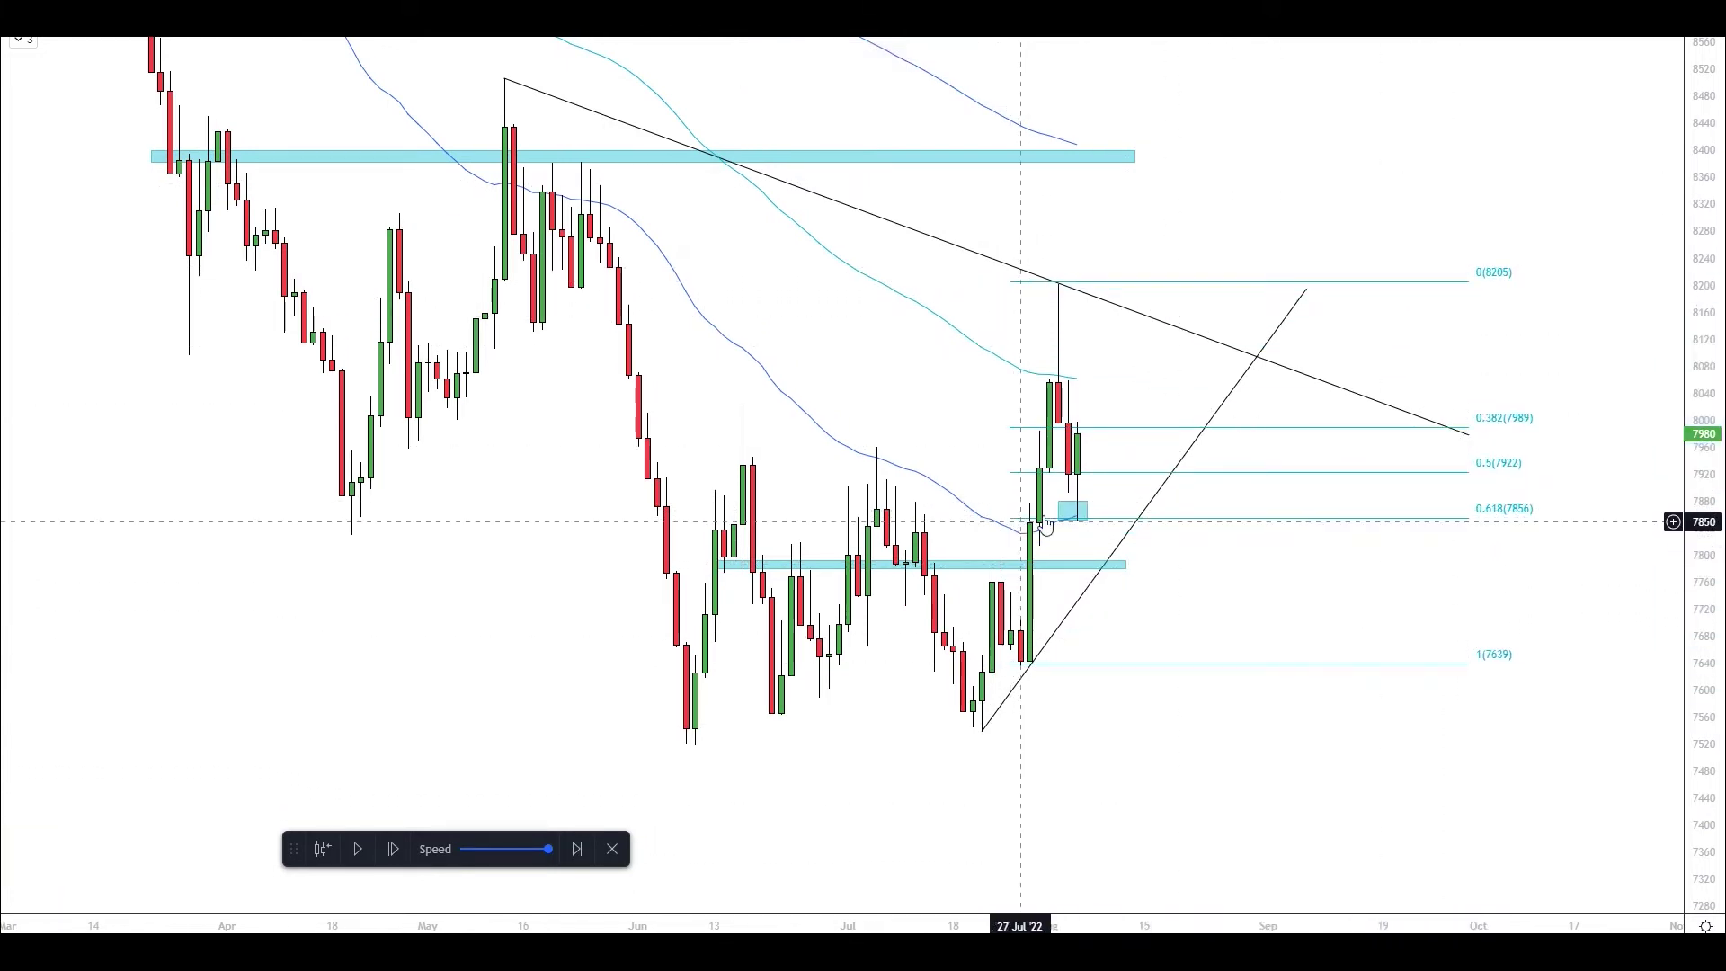
left_click(1126, 431)
key("Delete")
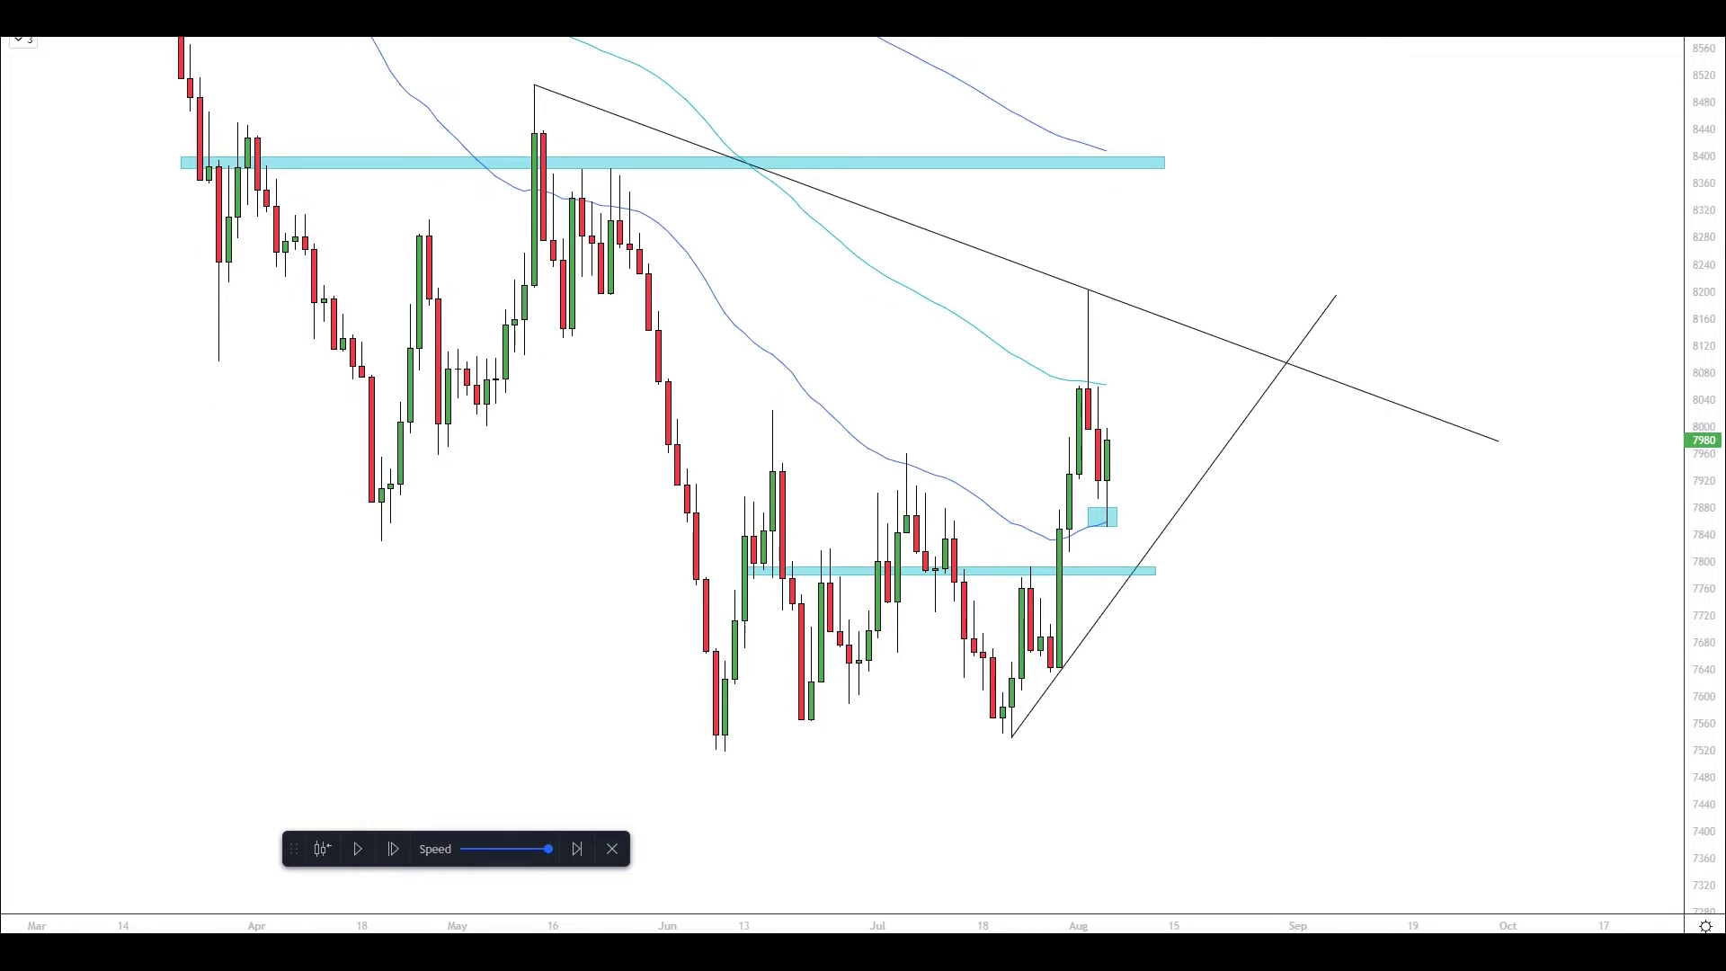
Step: Switch to Telegram and show the DVS Free Channel in a maximised window
left_click_drag(962, 37, 919, 261)
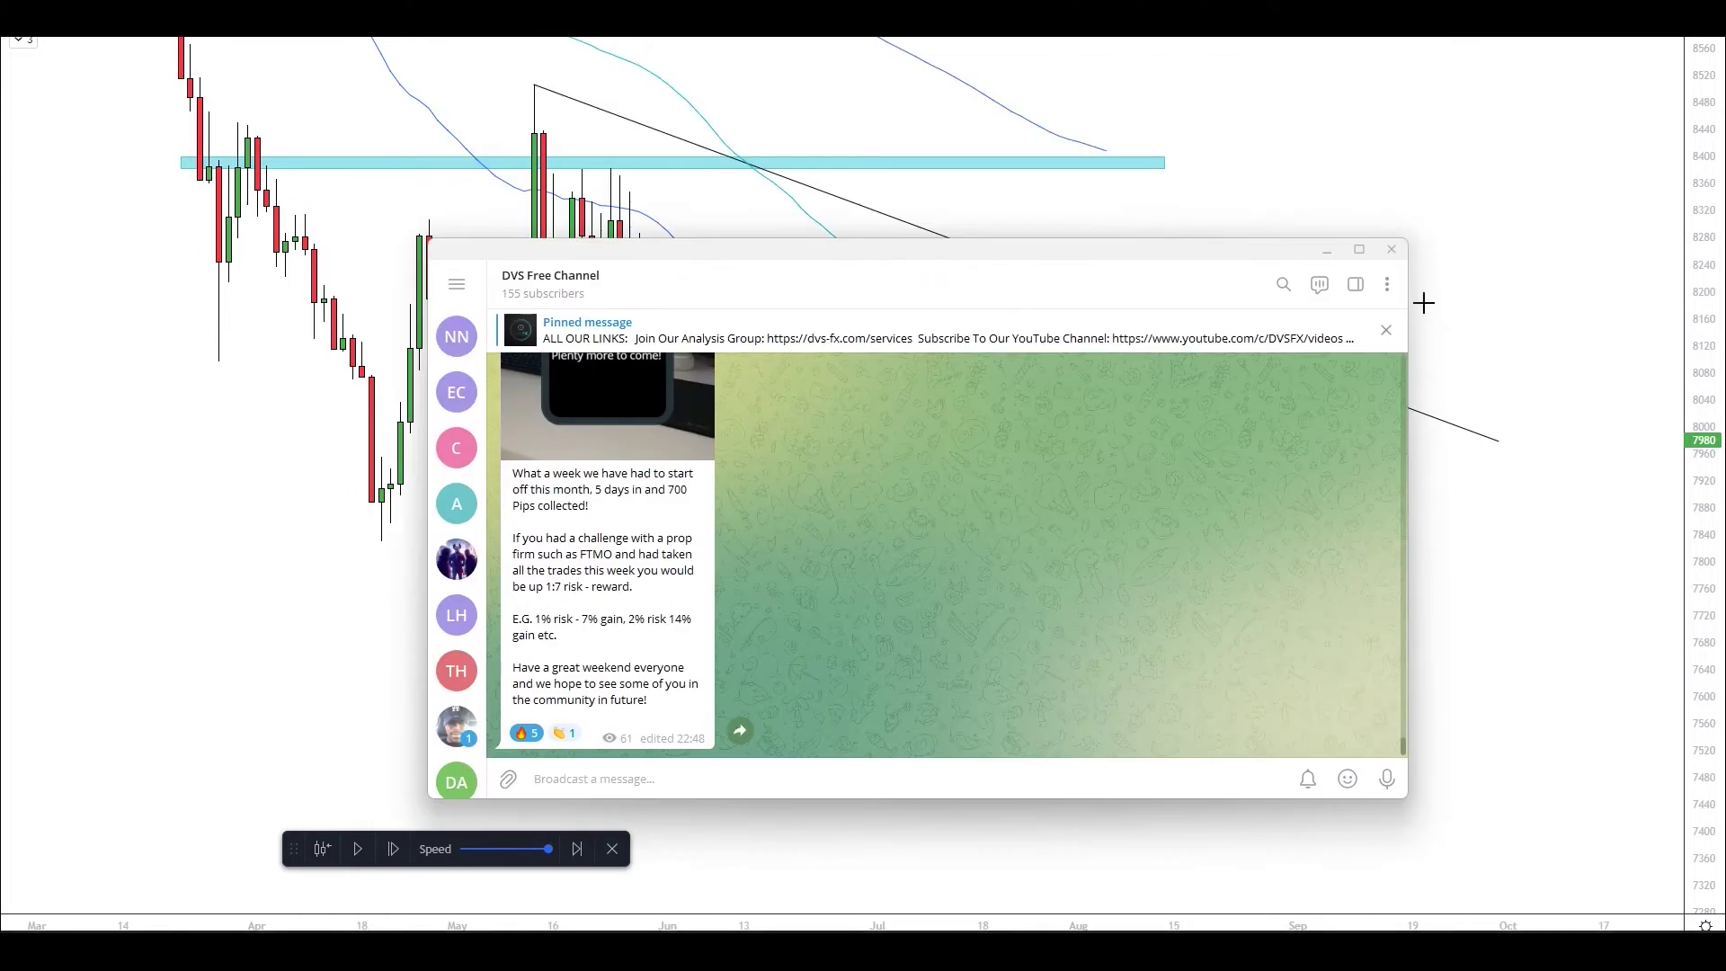
left_click(1347, 248)
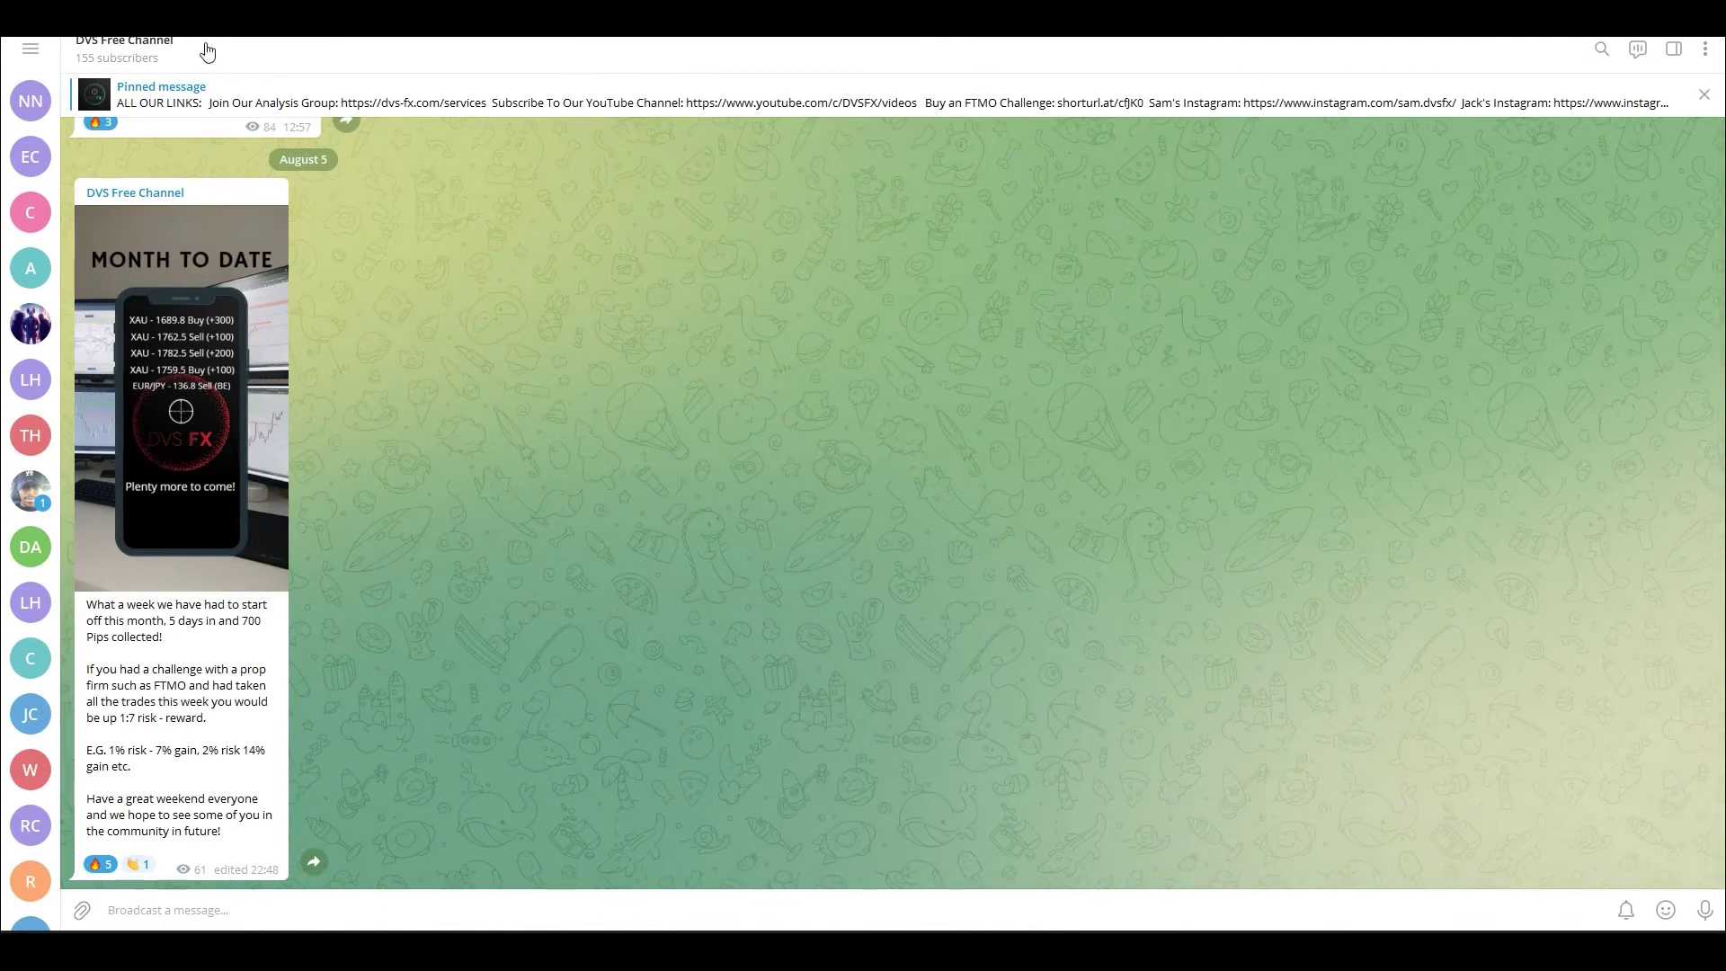
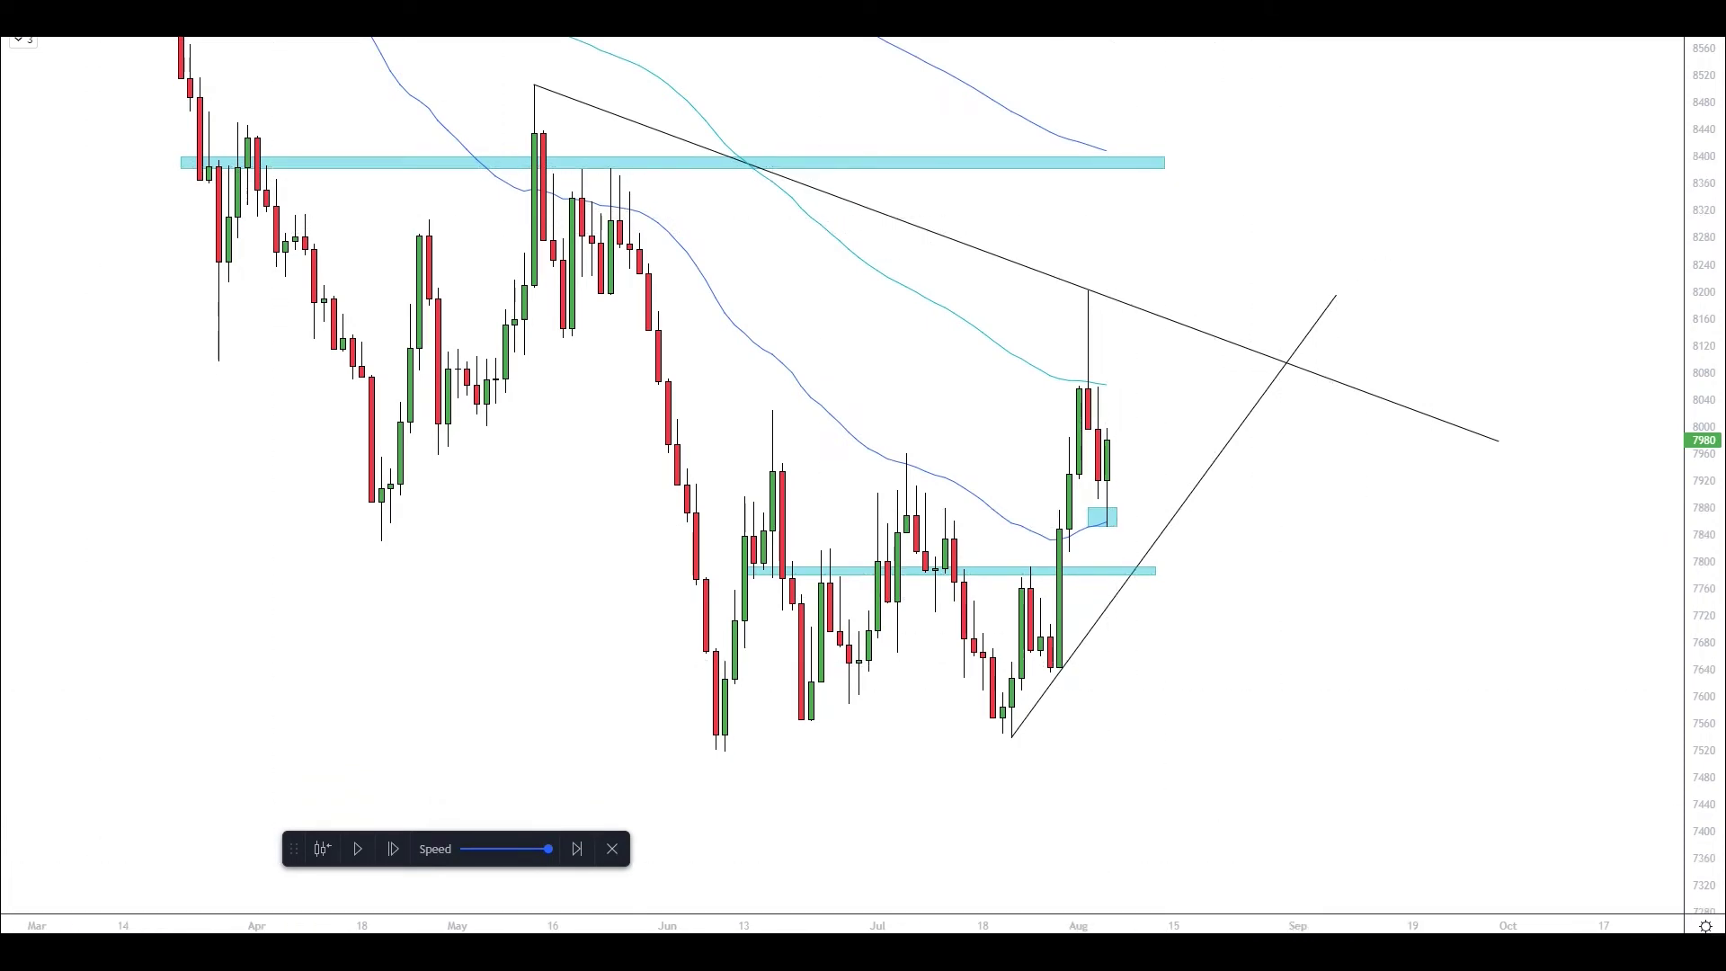
Step: Draw a downward arrow from the upper resistance zone on the JPYBASKET chart, from about 8387 to 8313
left_click(1116, 166)
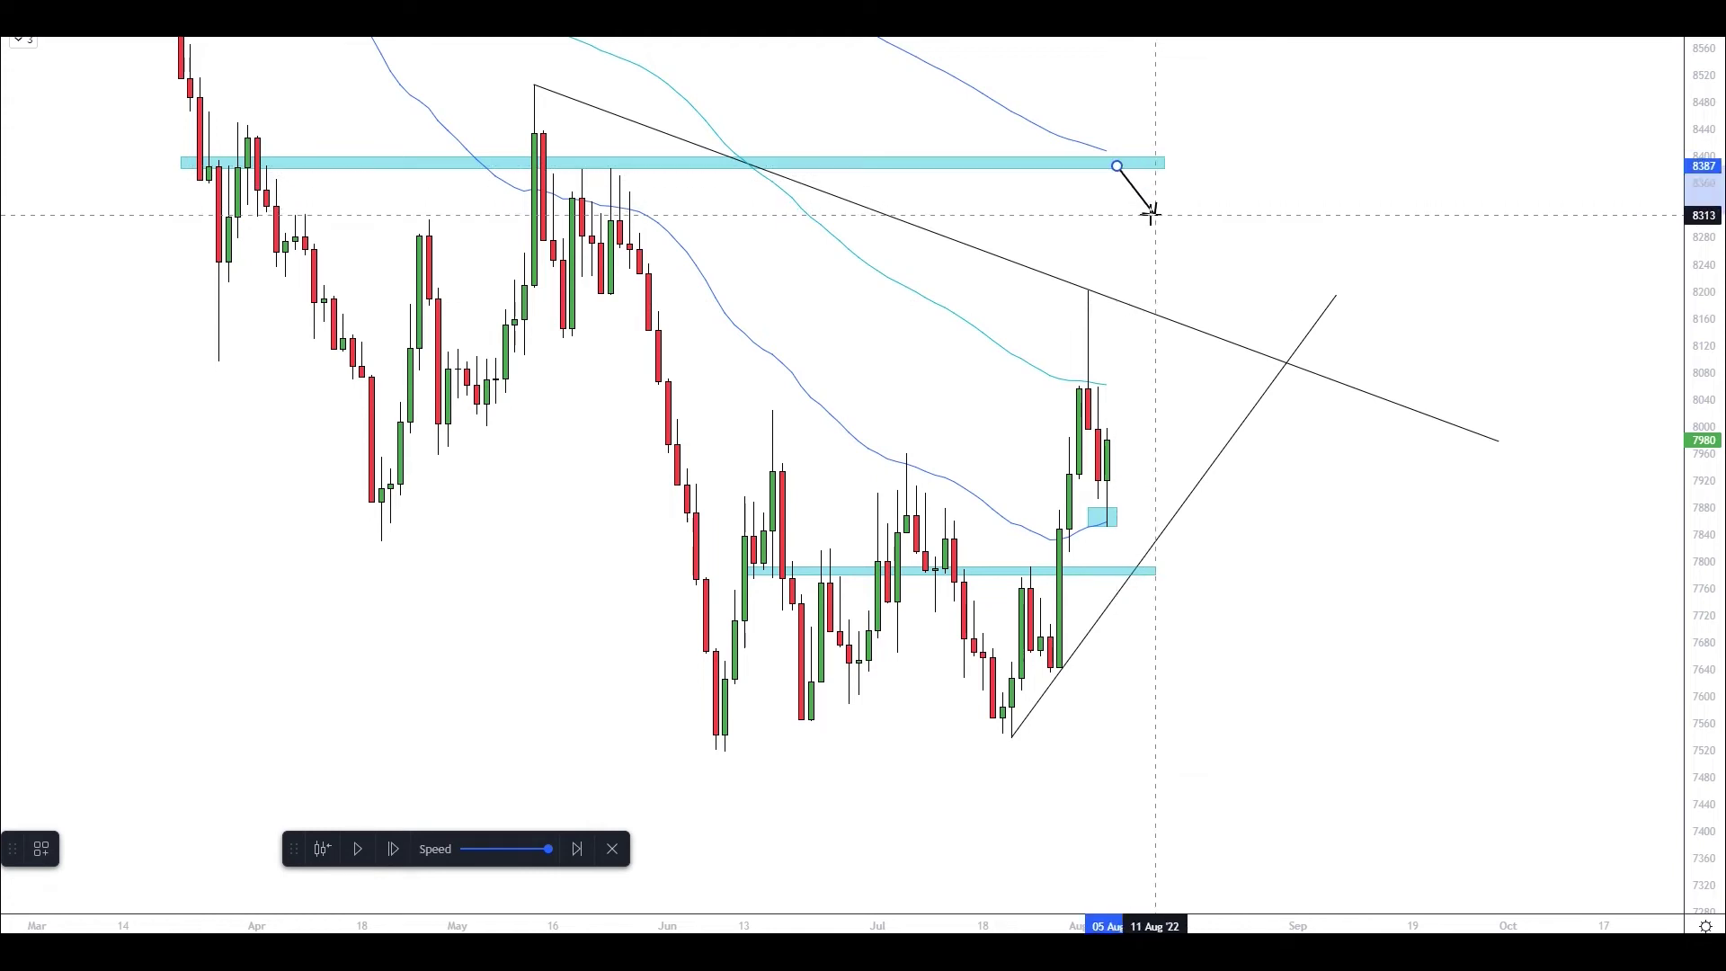
left_click(1151, 213)
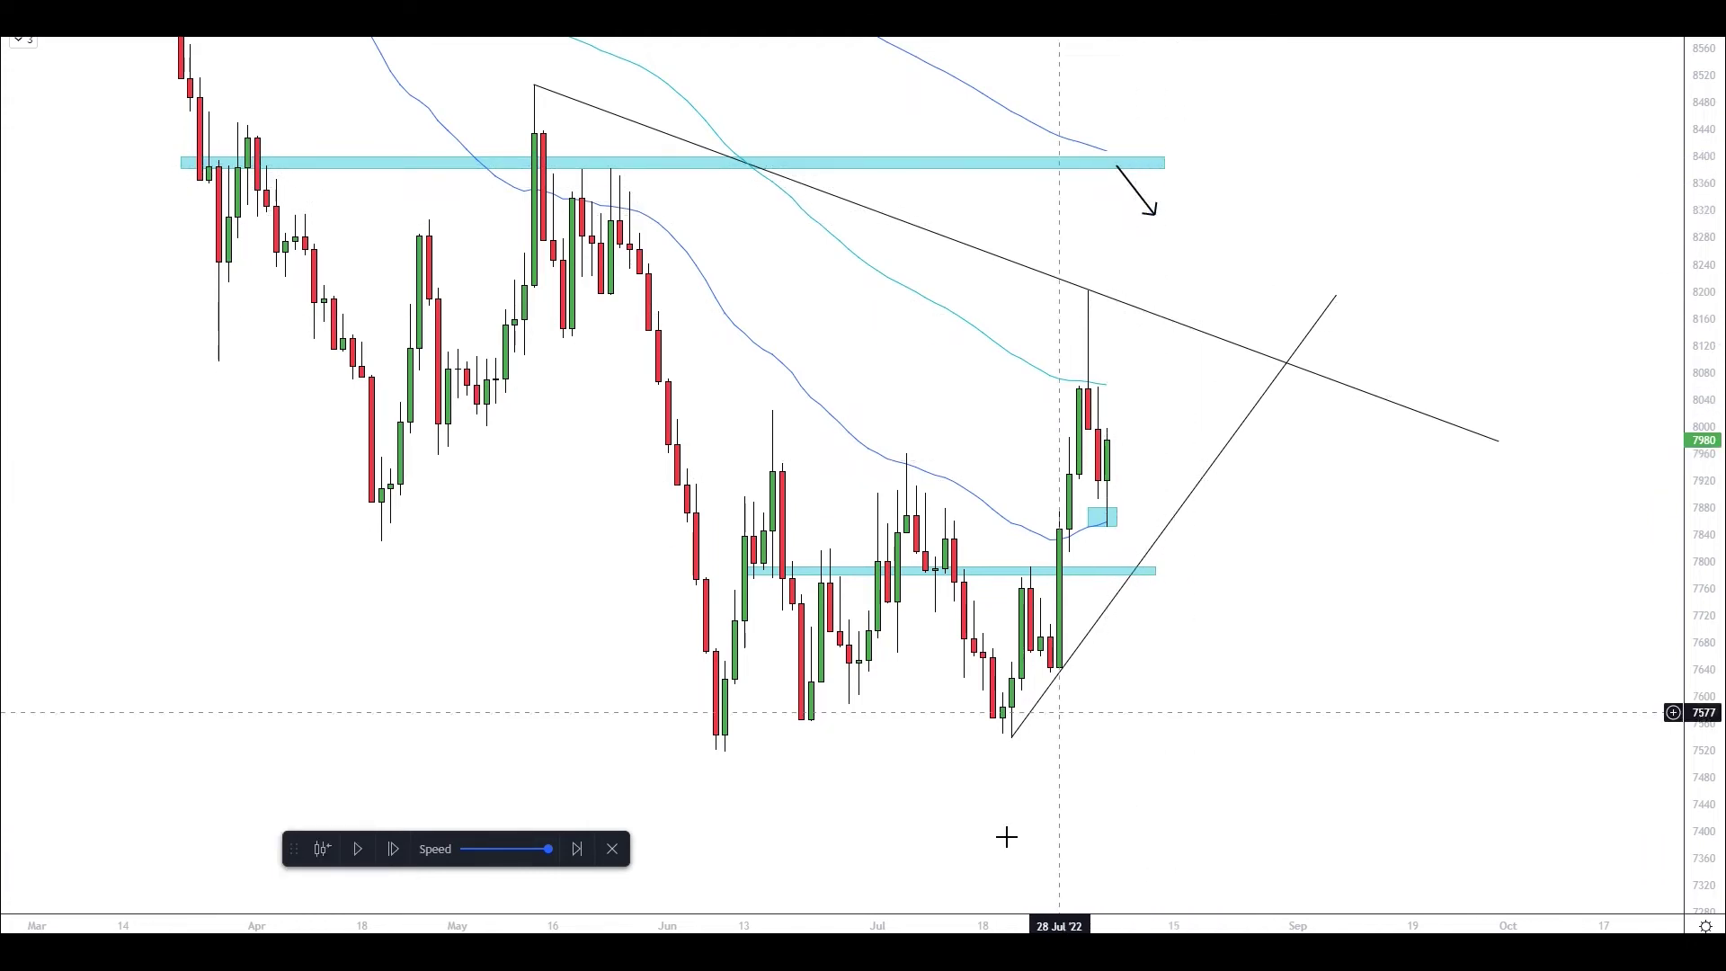
Step: Sketch an upward arrow from the last candle at about 7982 to the descending trend line, and remove it
left_click(1107, 440)
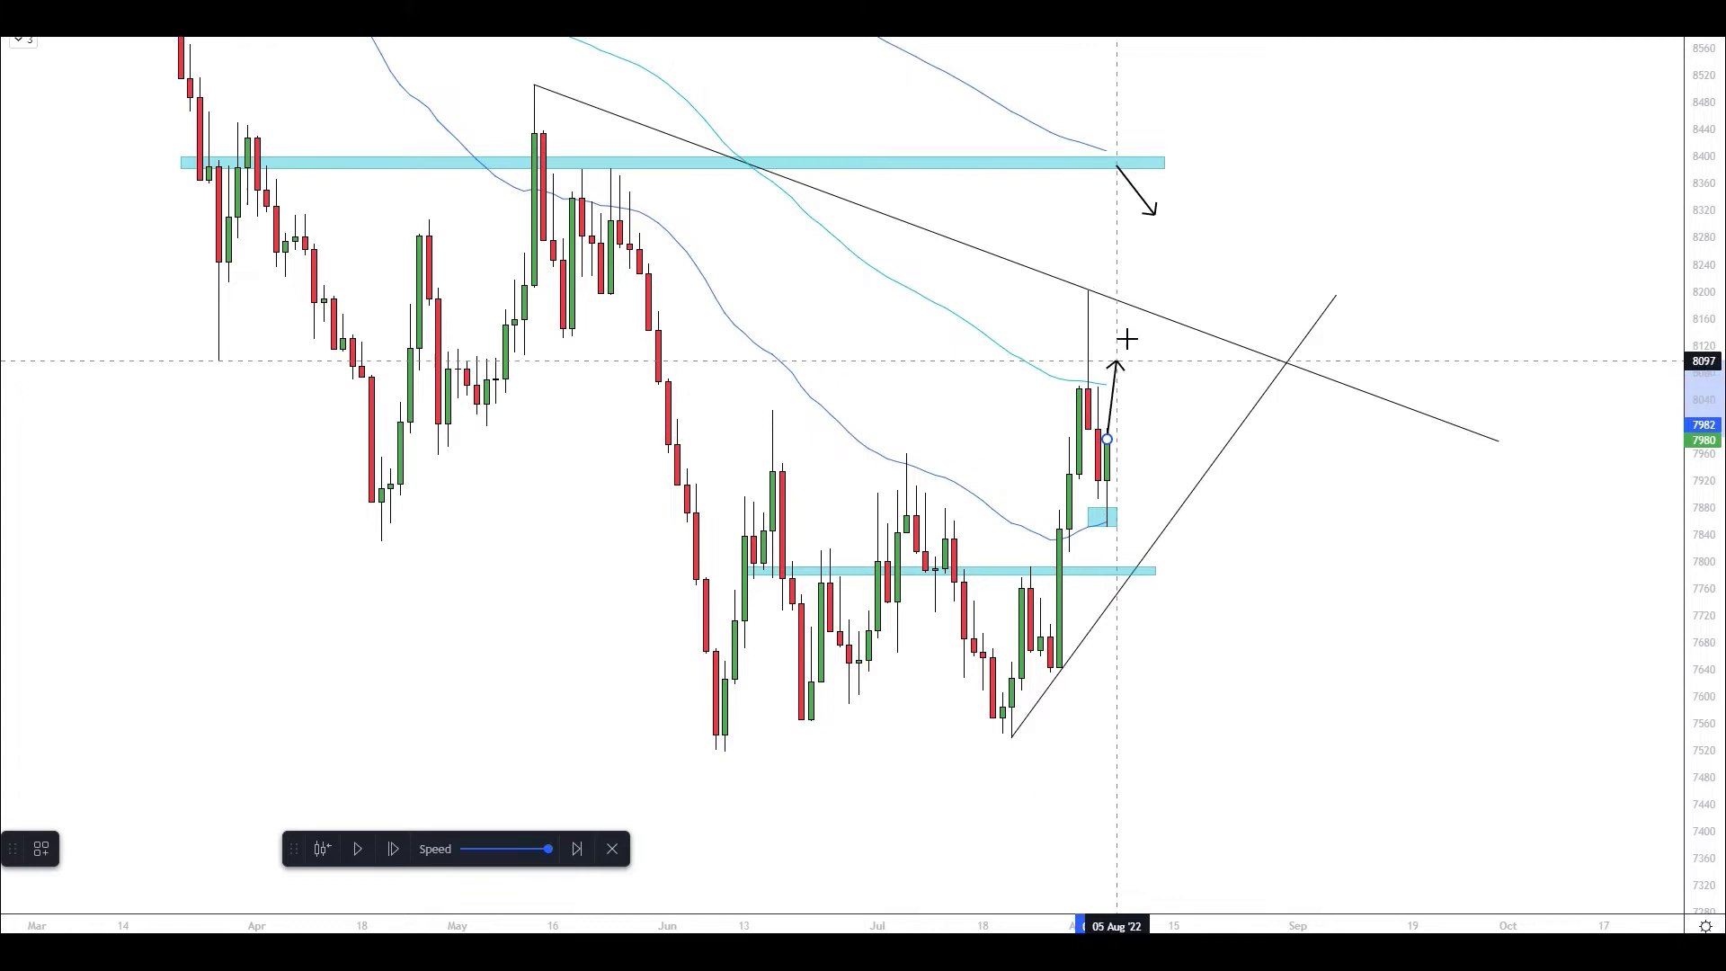
left_click(1135, 295)
key("Delete")
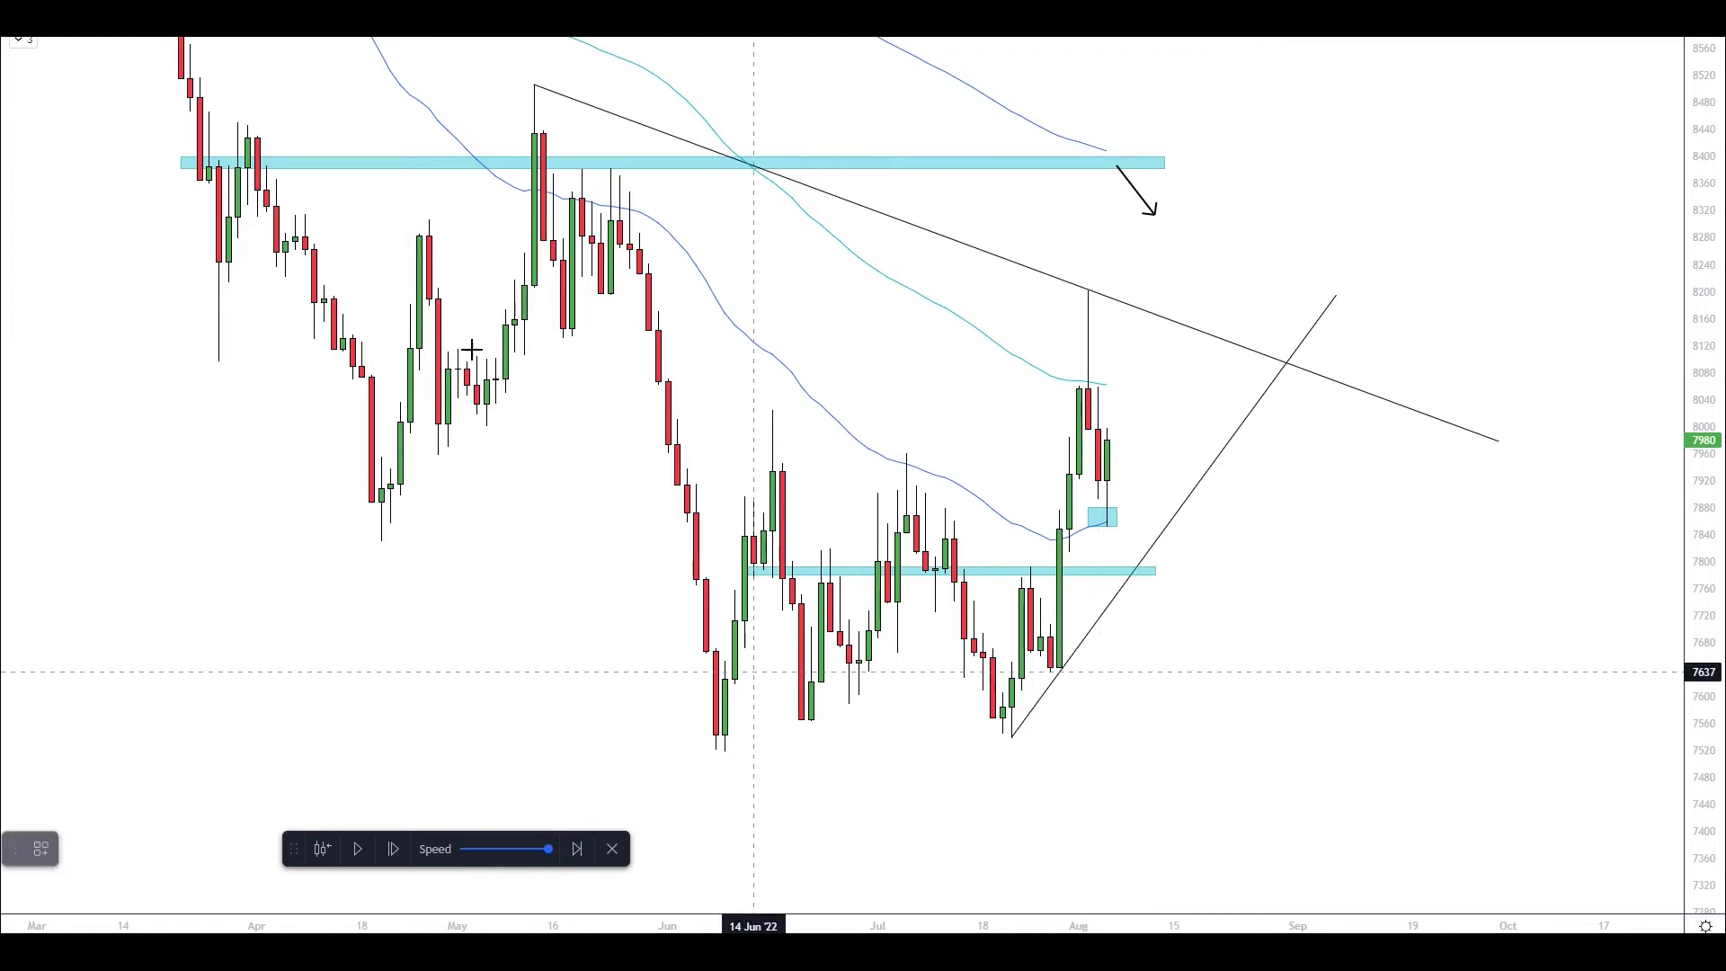
Step: Draw a thin horizontal zone from 7 April to about 22 August with its lower edge at about 8128
left_click(295, 339)
left_click(1223, 330)
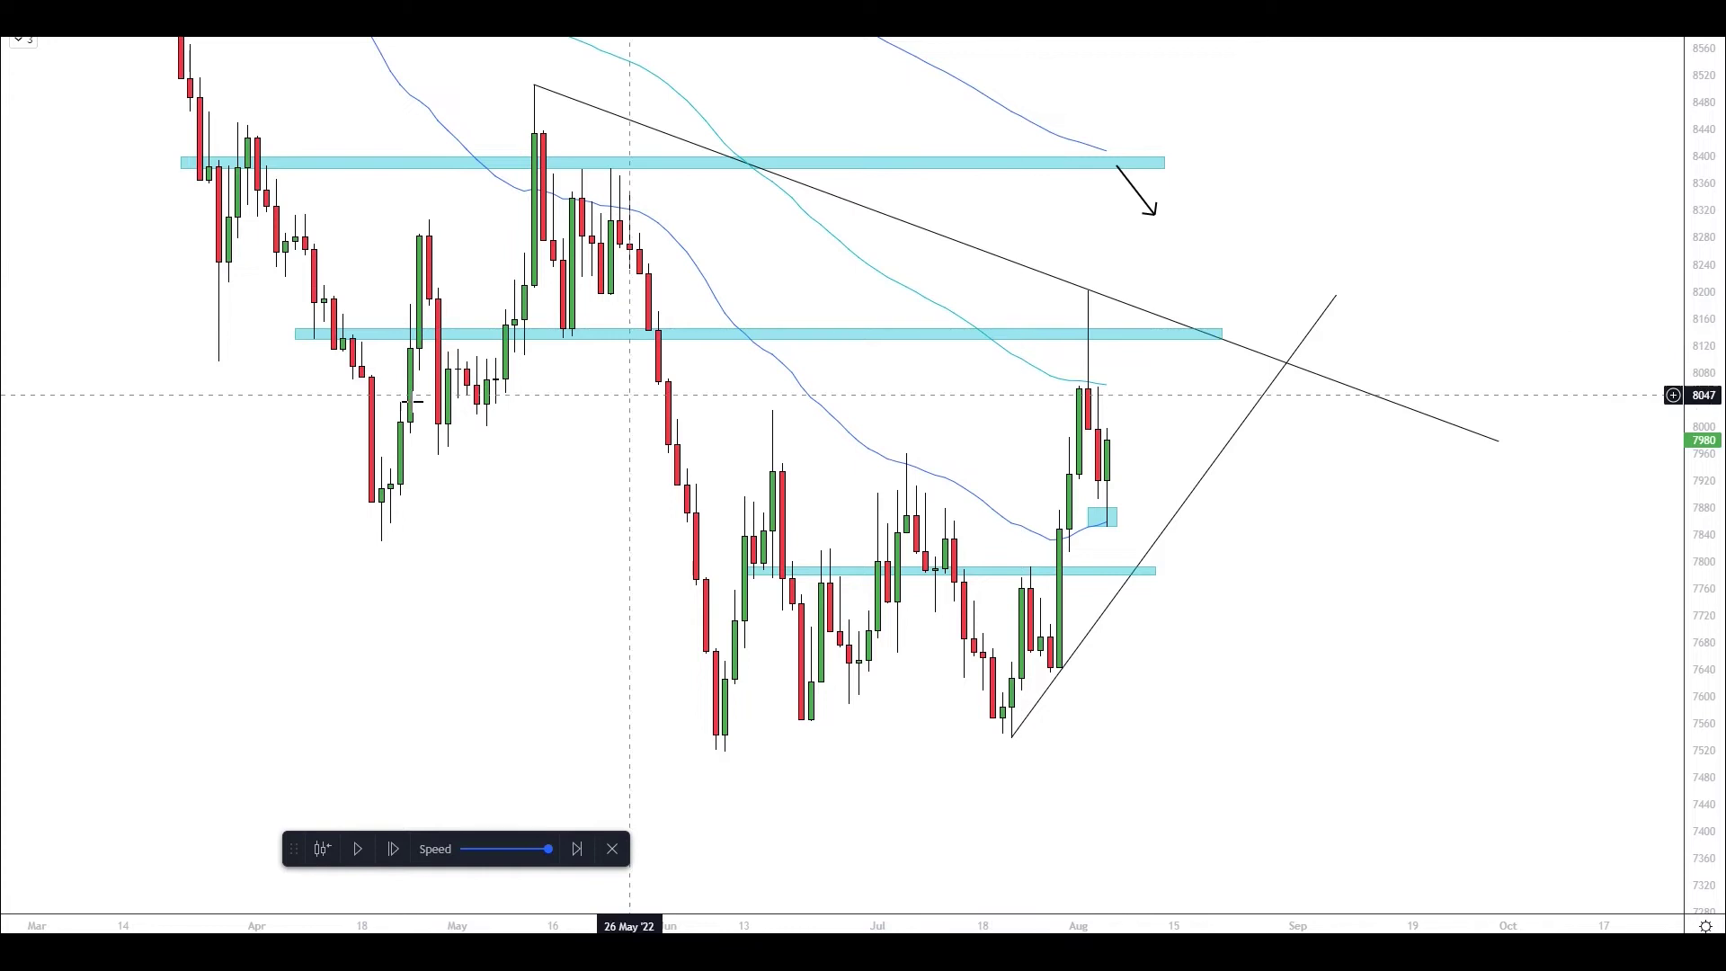
left_click(397, 324)
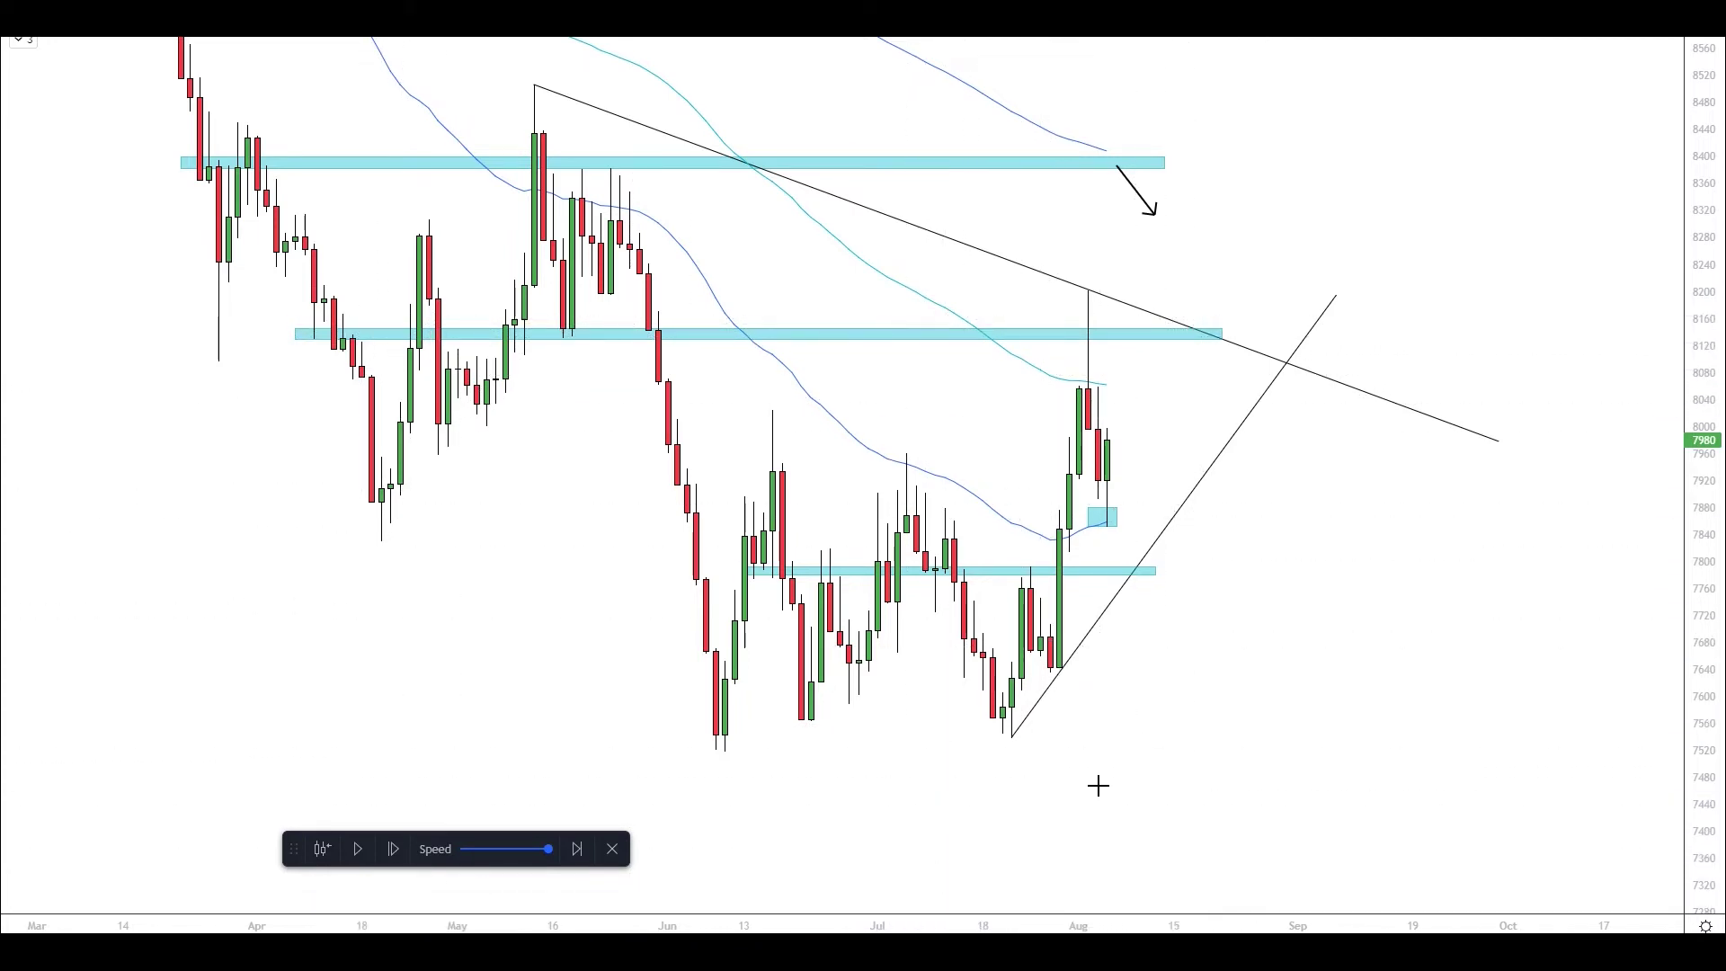
Step: Draw a downward arrow from the zone near 8130 and an upward arrow from the lowest zone to about 7980
left_click_drag(1185, 331, 1212, 365)
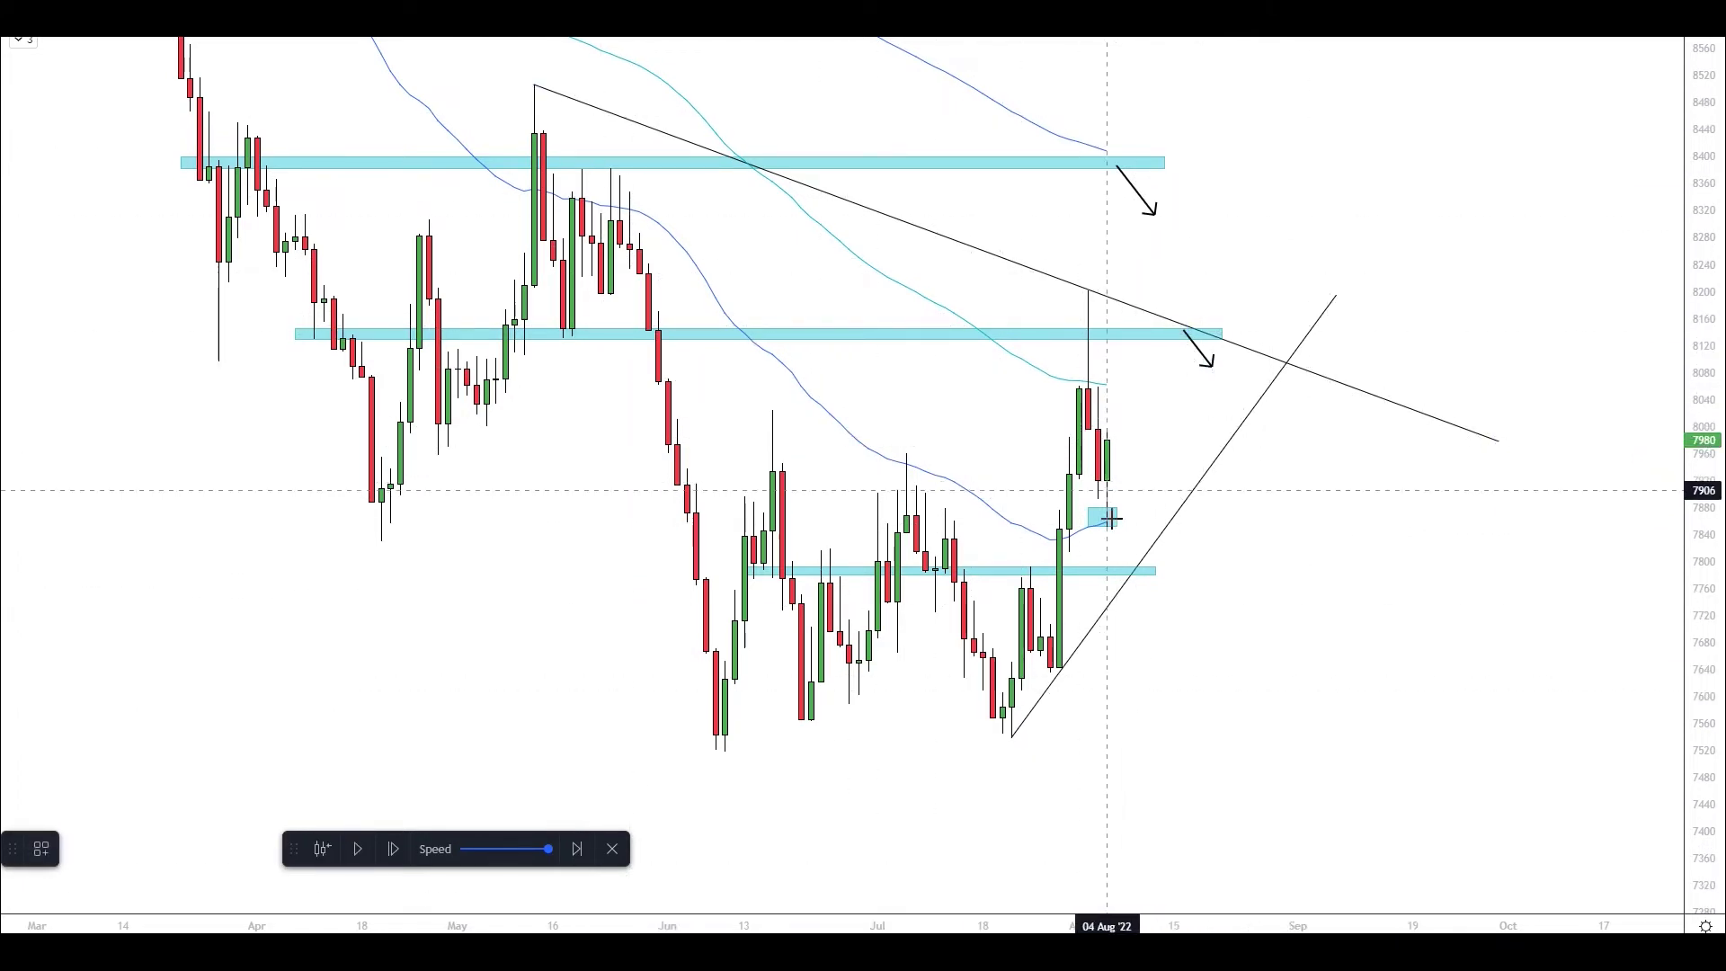
left_click_drag(1136, 540, 1162, 441)
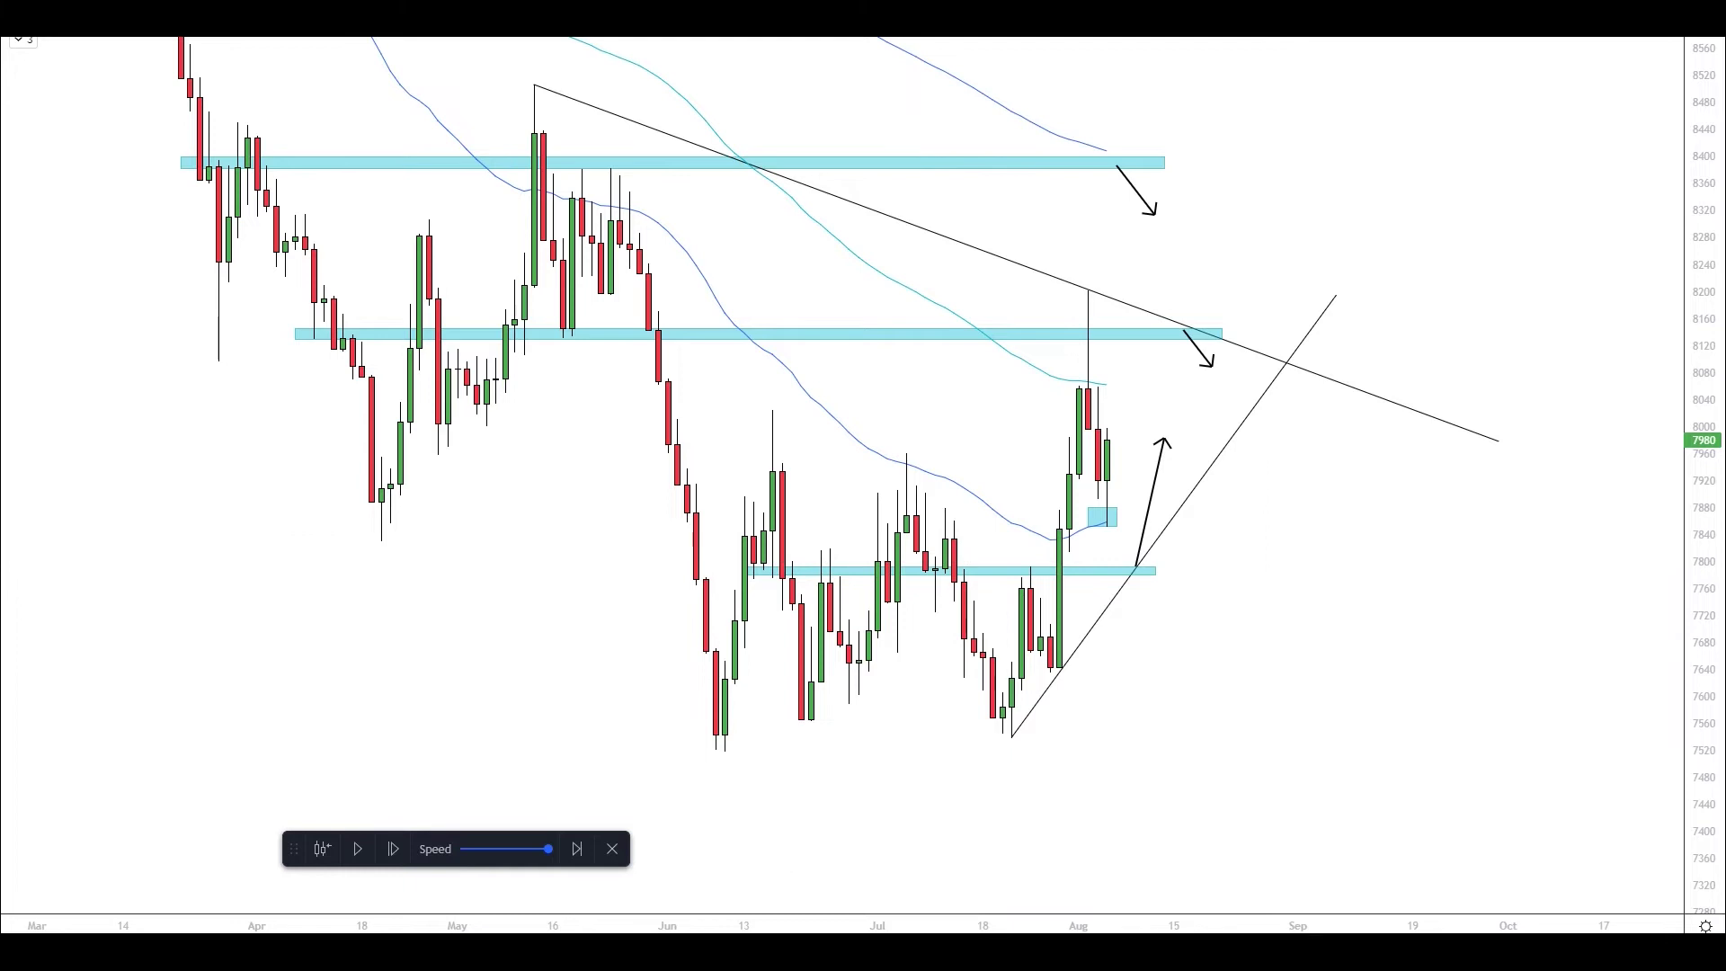
Step: Label the lowest zone 7800 and place the text just beyond its end
left_click(1170, 585)
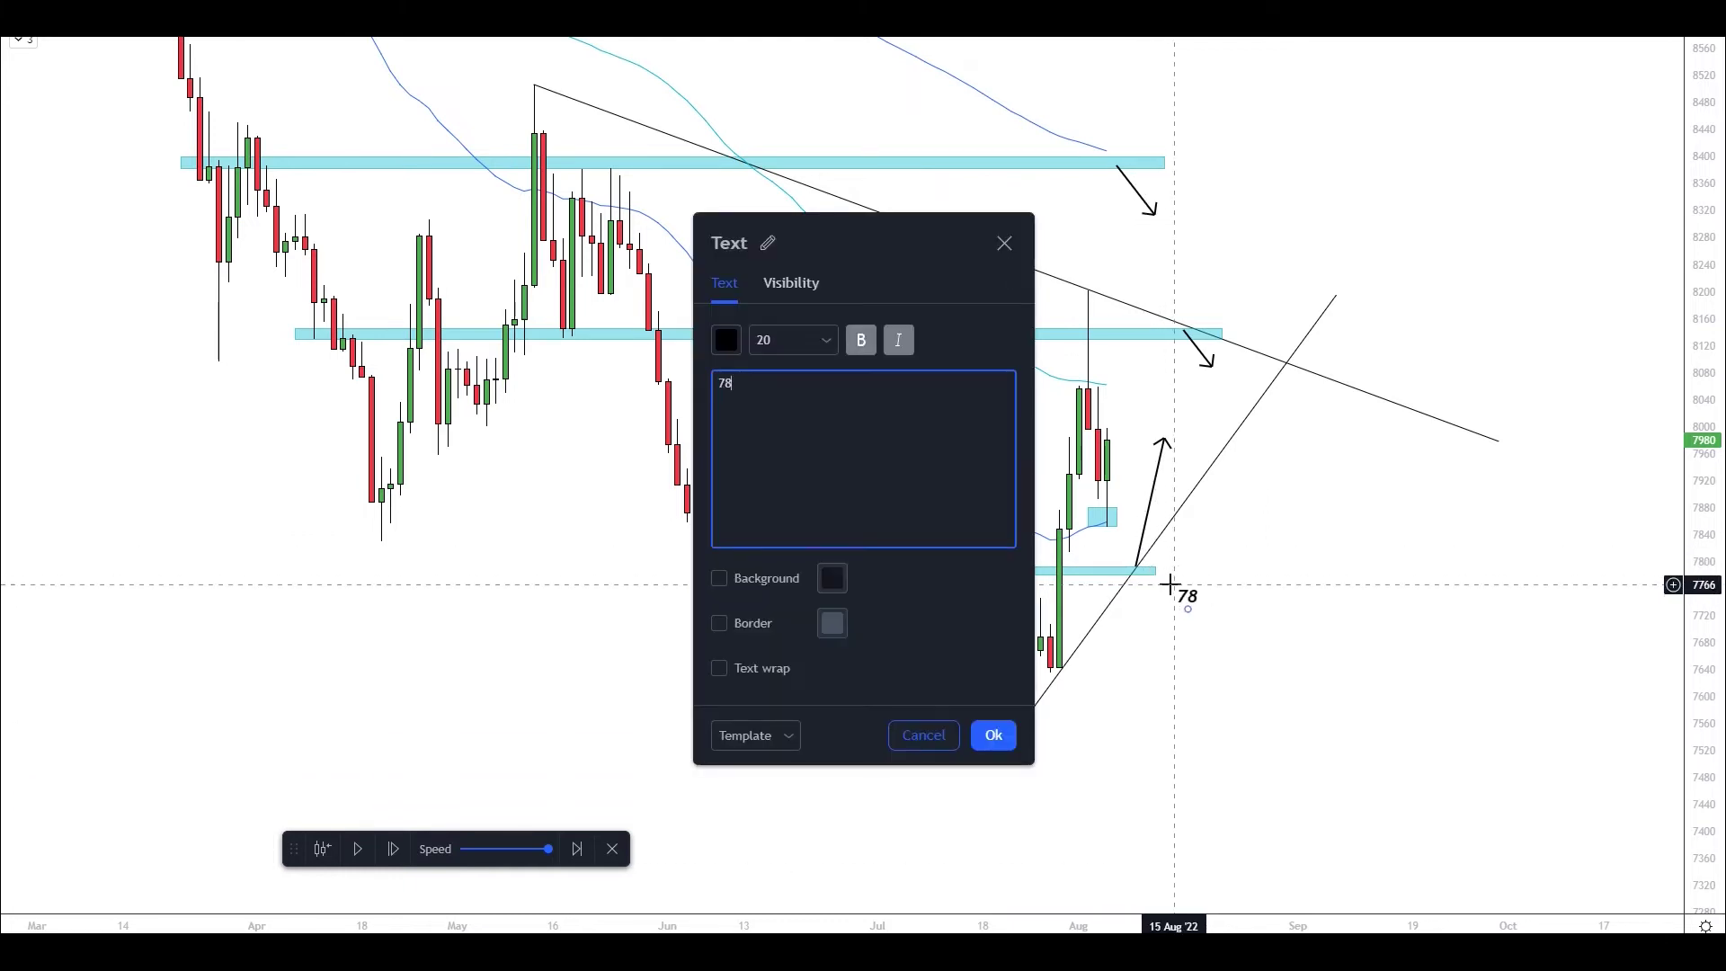
type("00")
left_click(994, 734)
left_click_drag(1183, 663, 1200, 569)
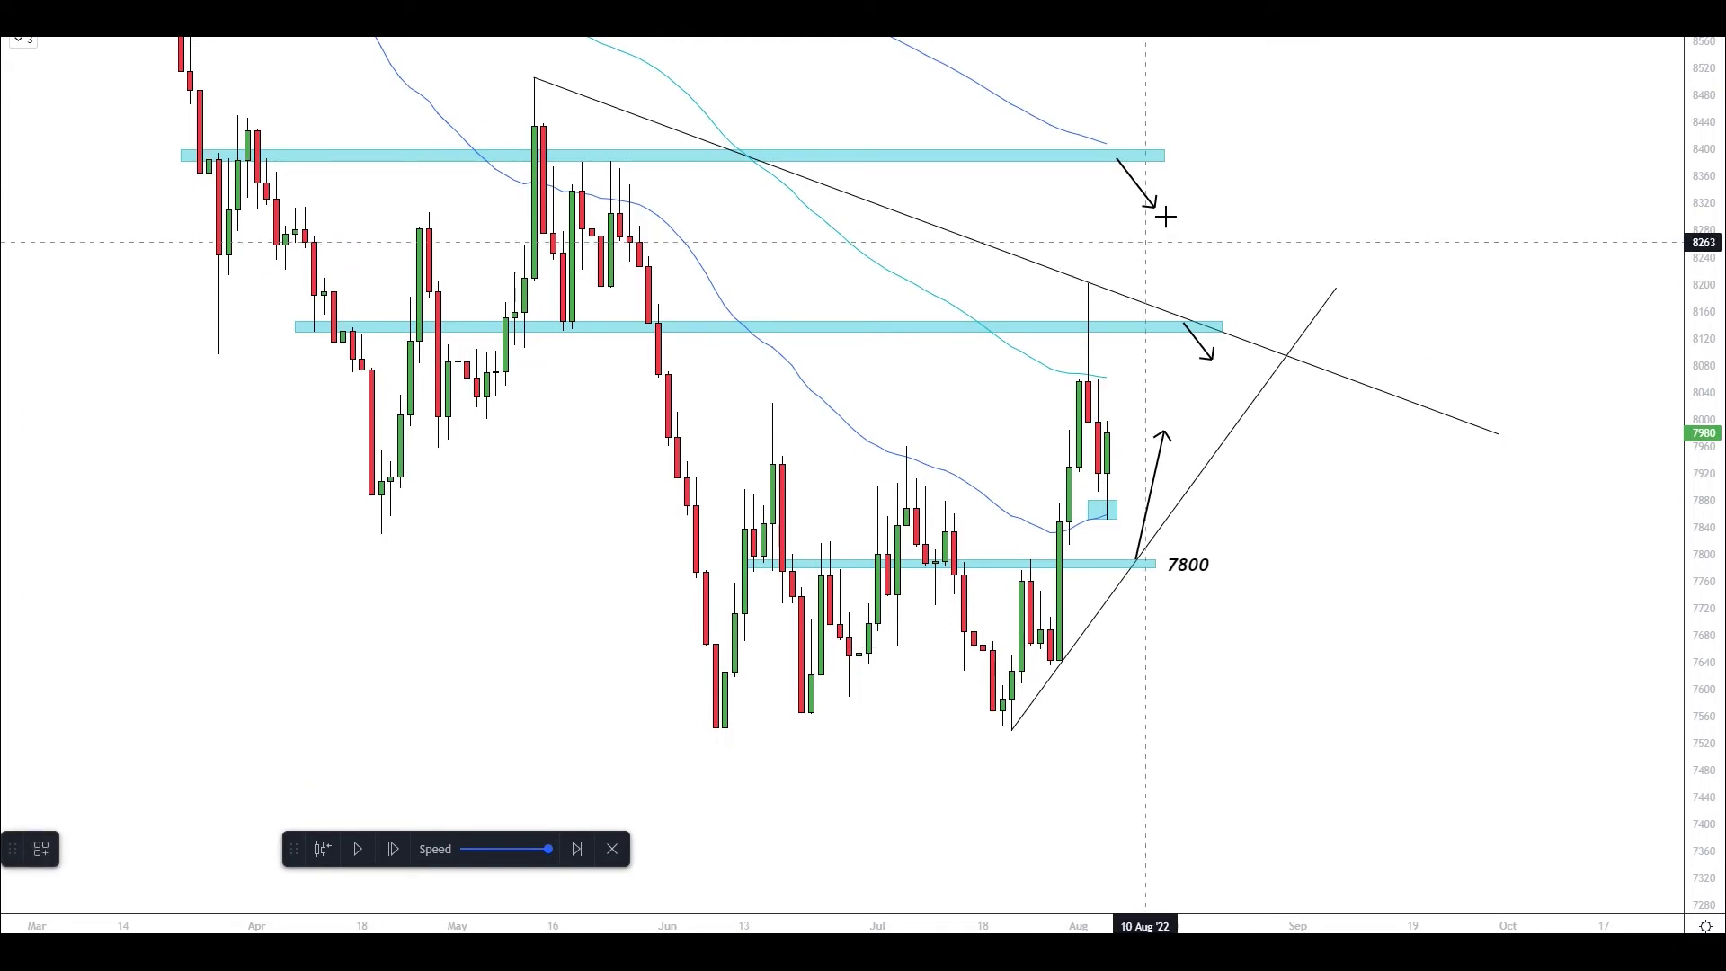
Step: Label the upper resistance zone 8380 and place the text just beyond its end
left_click(1214, 184)
type("83")
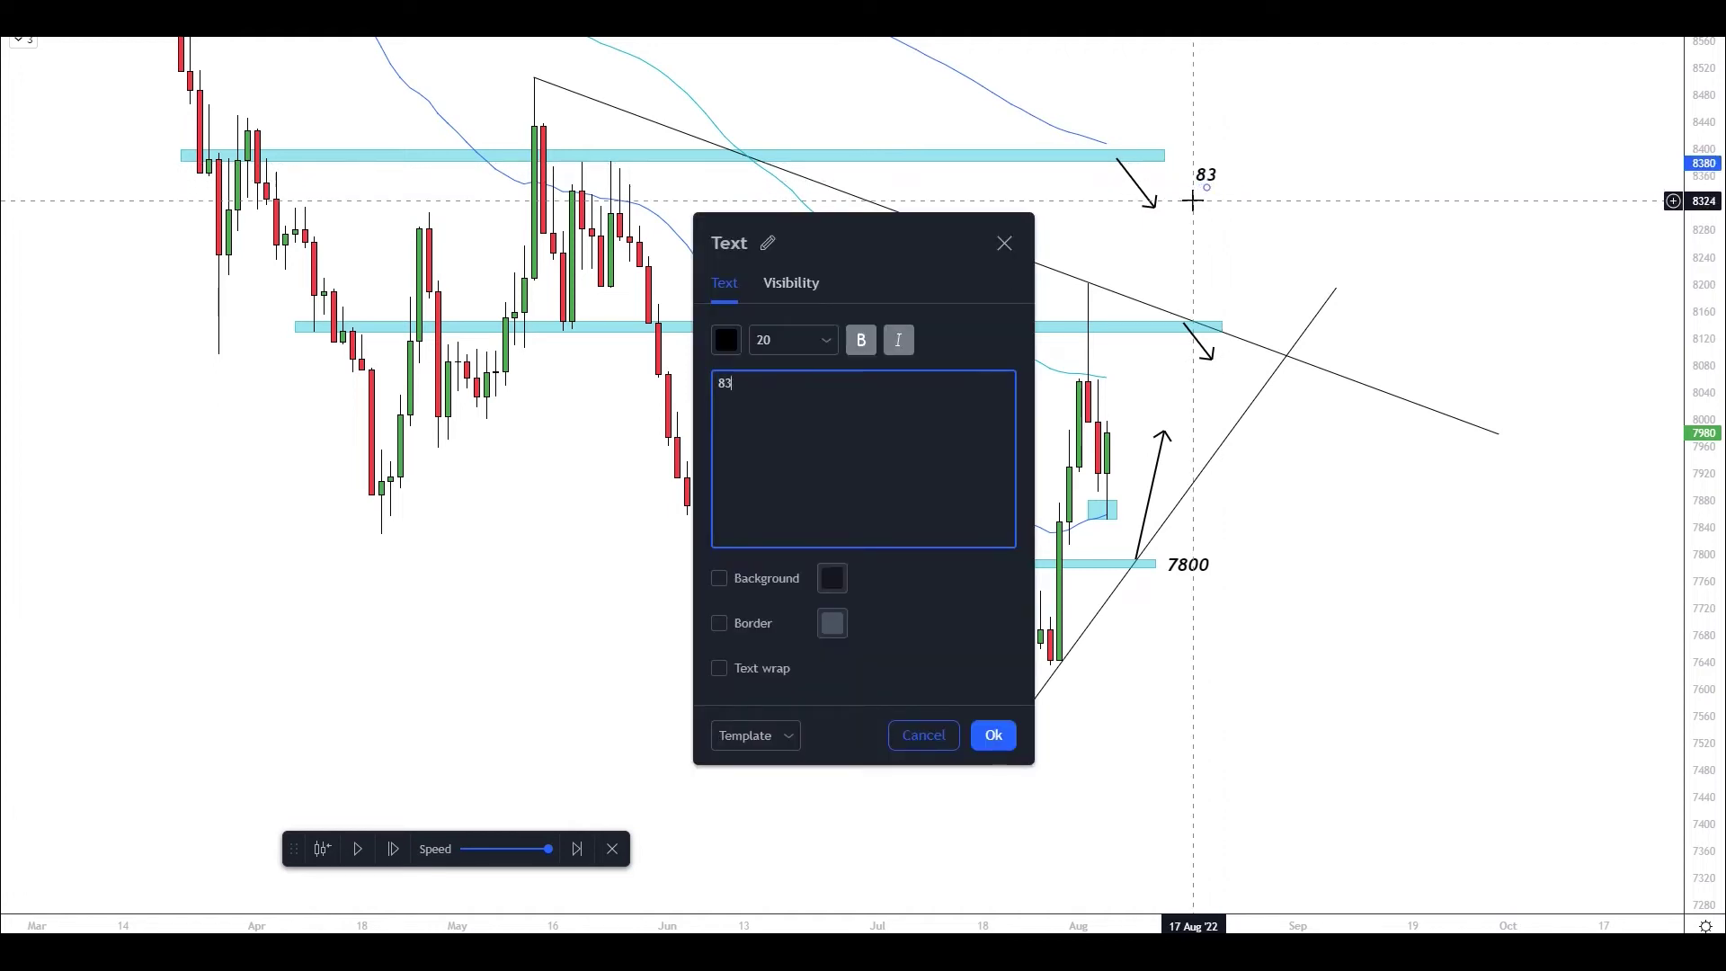
type("80")
left_click(993, 735)
left_click_drag(1225, 186, 1193, 162)
left_click(1237, 214)
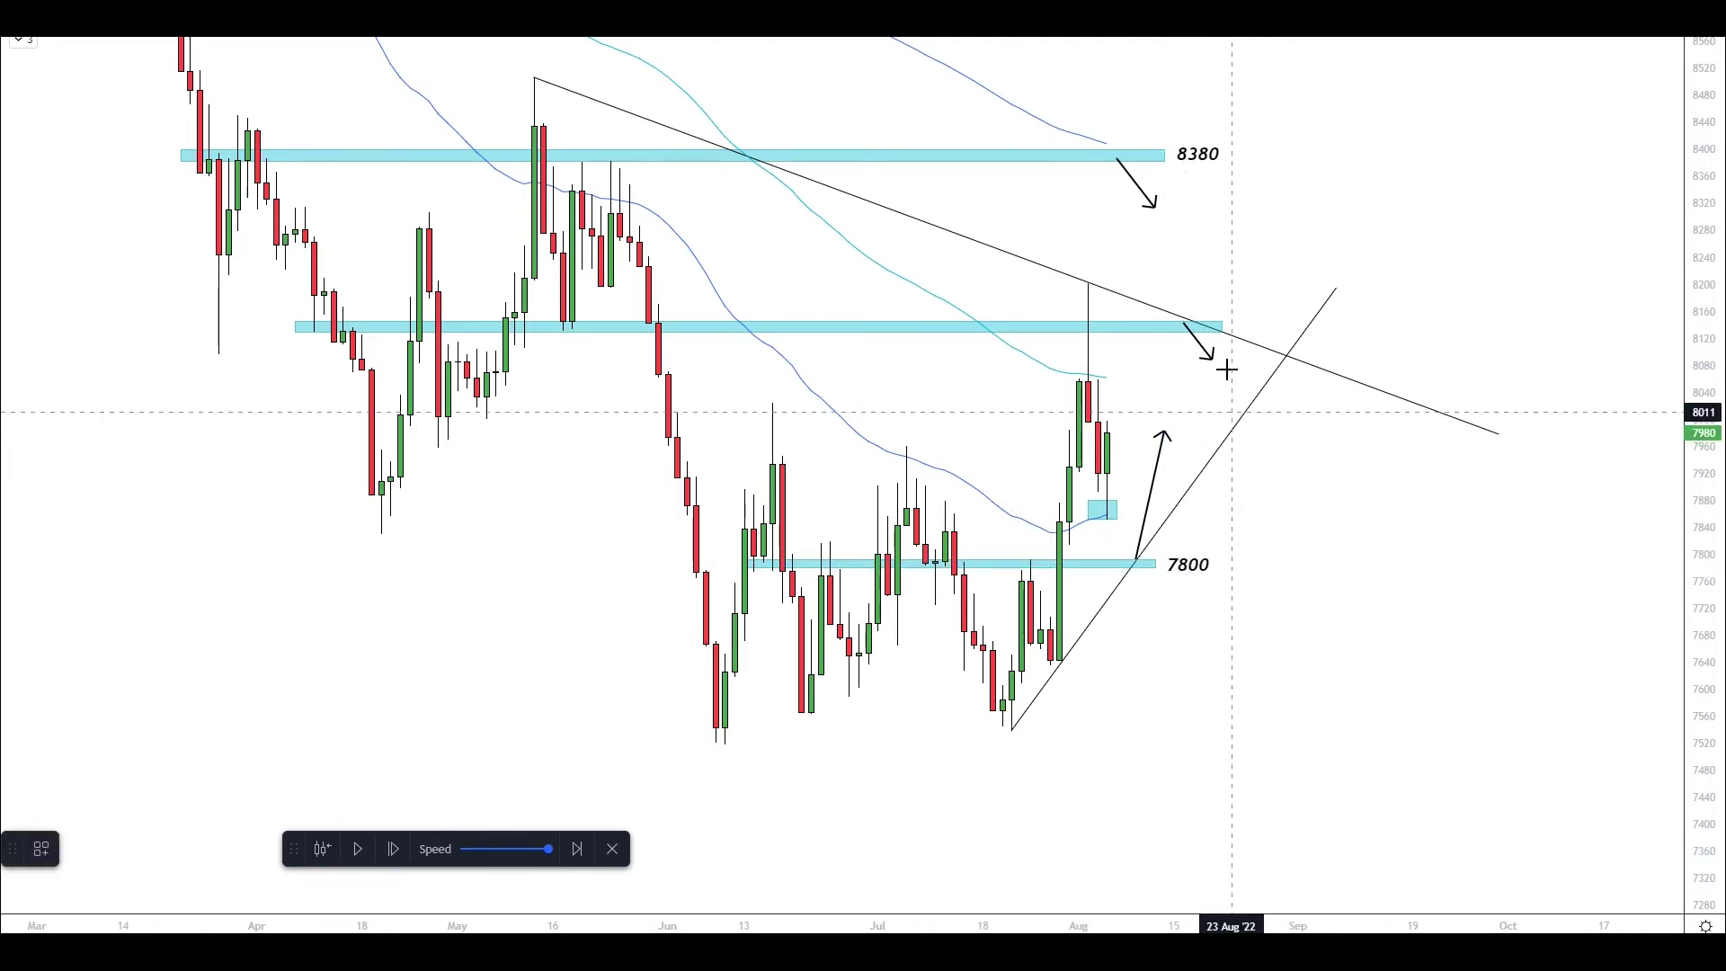
Step: Label the middle zone 8130 and place the text over its end
left_click(1245, 319)
type("8130")
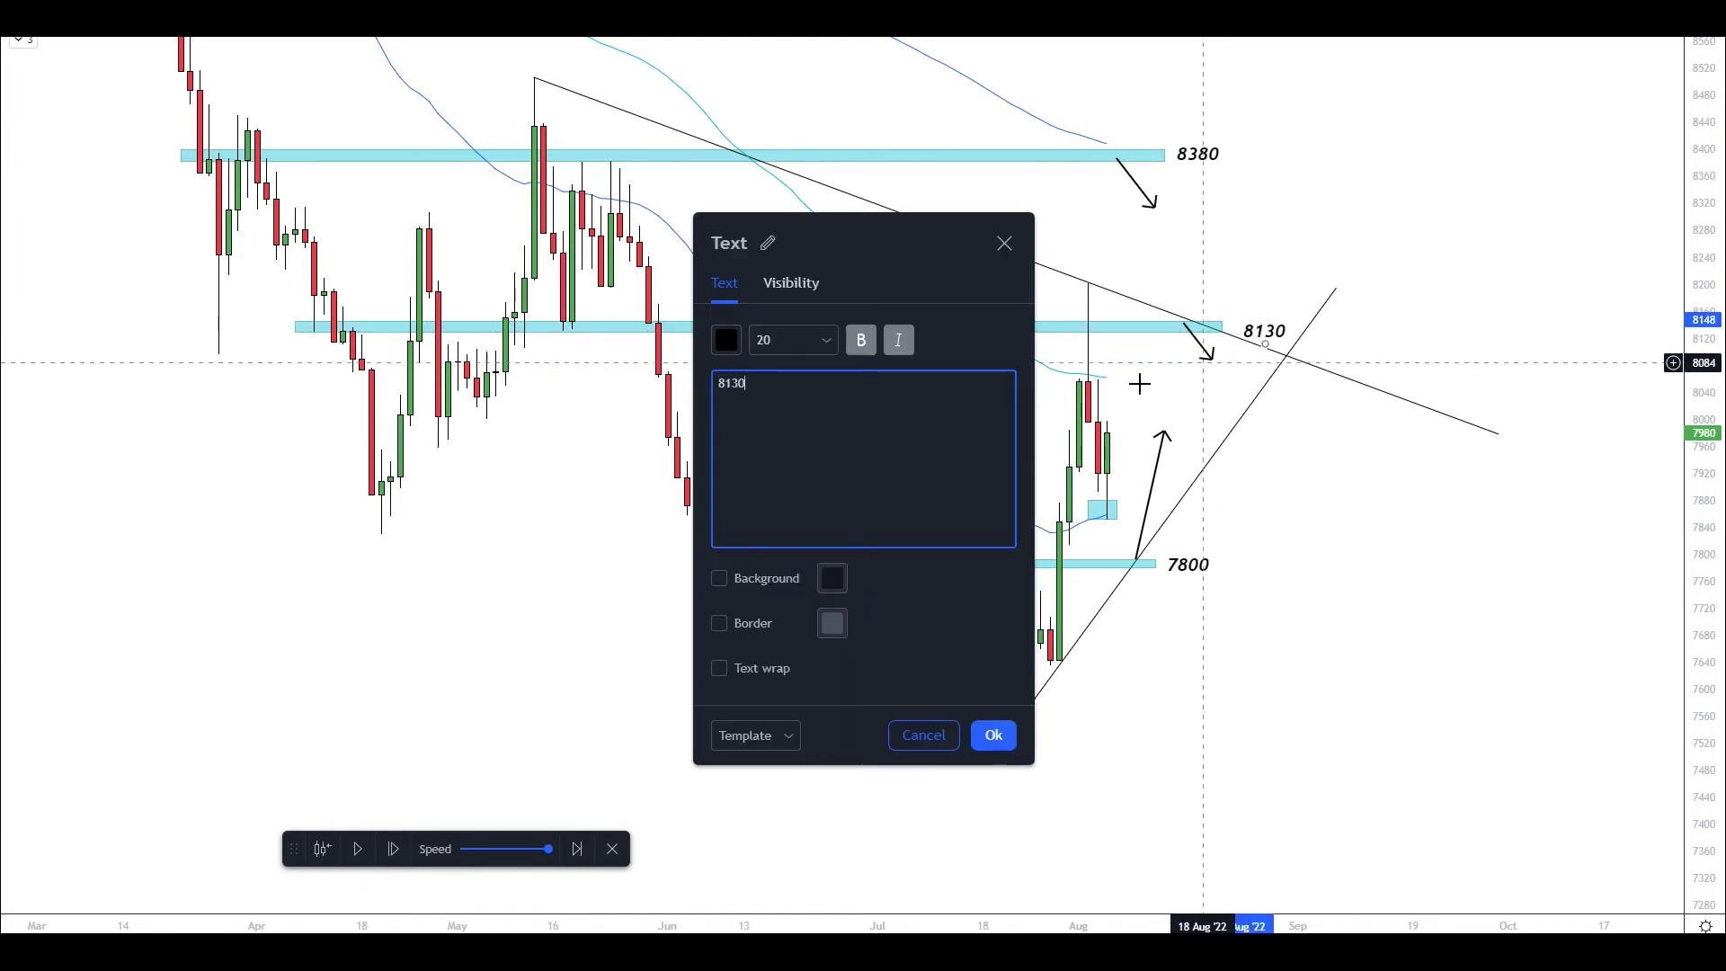
left_click(995, 735)
left_click_drag(1263, 331, 1238, 326)
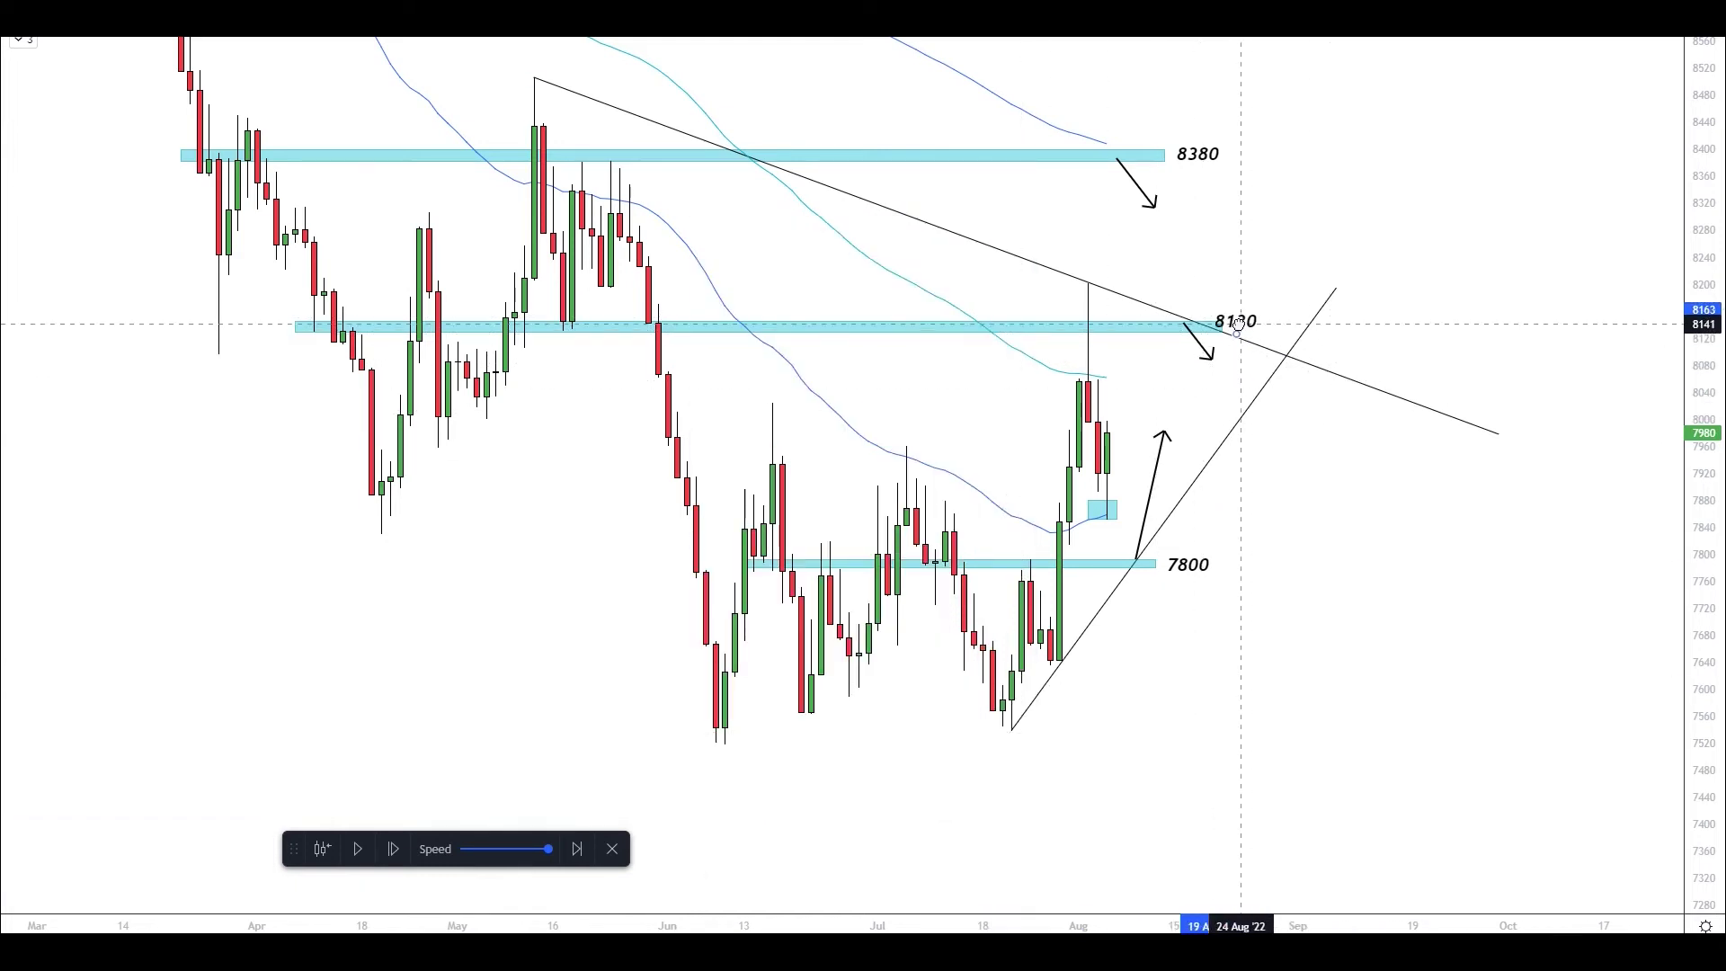
left_click(1241, 306)
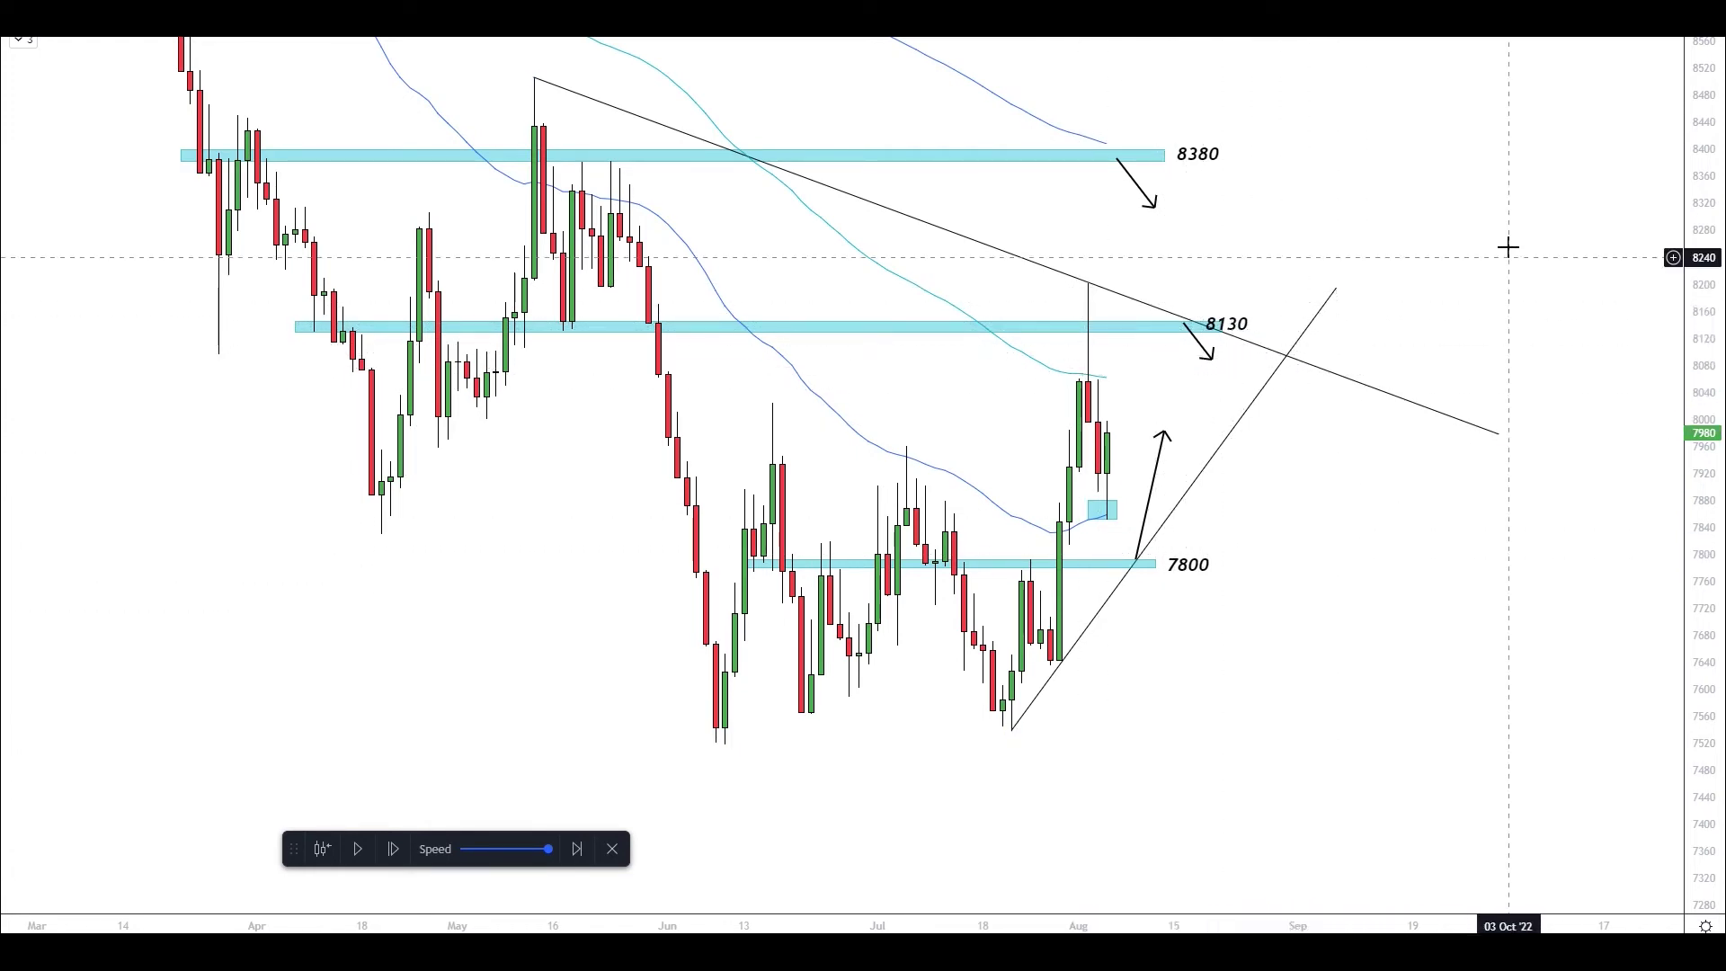
left_click_drag(1508, 252, 1504, 326)
left_click_drag(1687, 325, 1684, 248)
left_click_drag(1471, 311, 1487, 251)
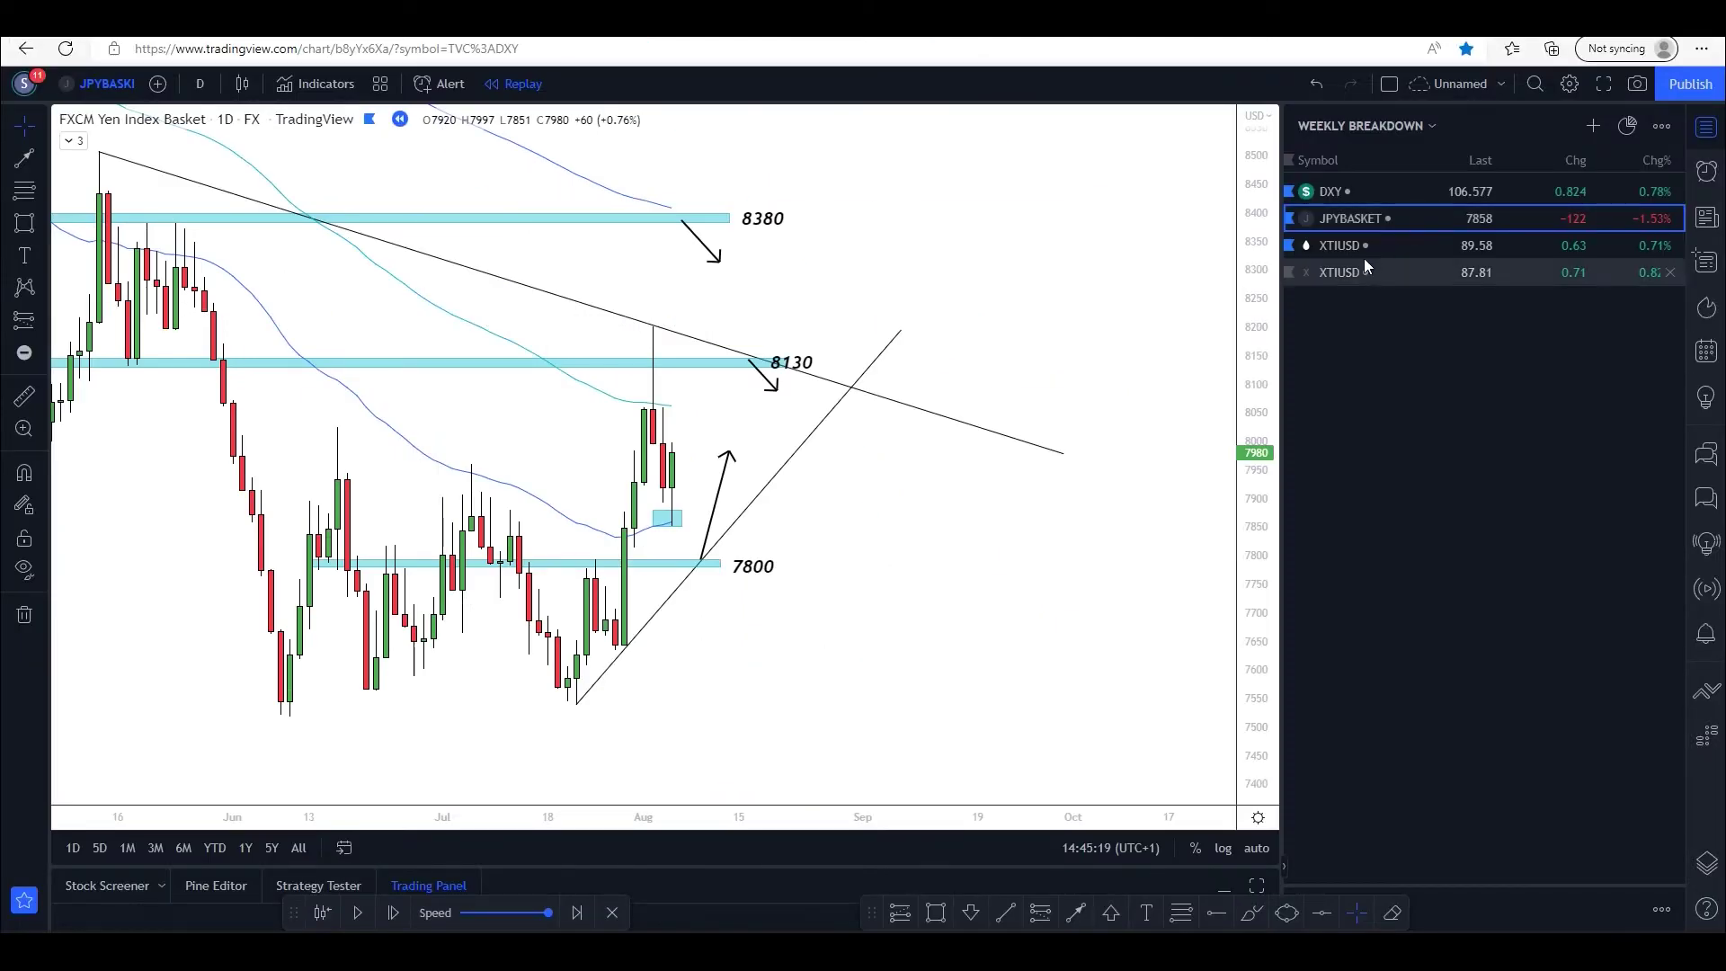
Step: Open the XTIUSD WTI Light Crude Oil chart full screen, framed on the recent decline and its Fibonacci levels
left_click(1369, 251)
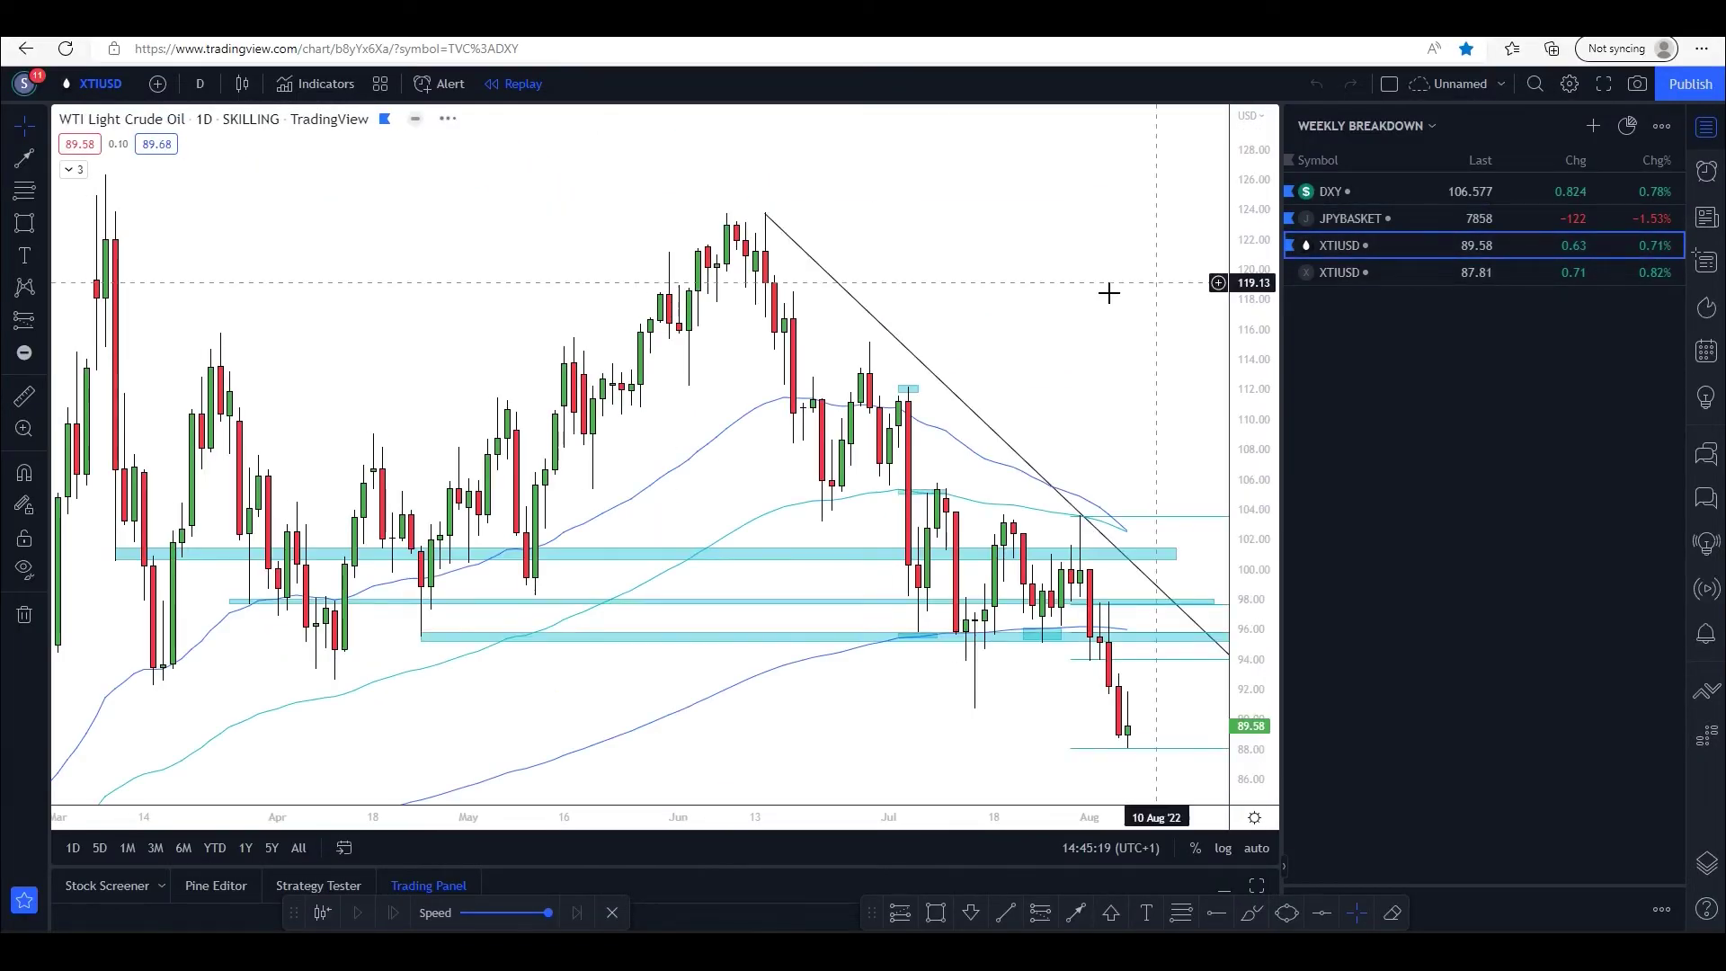
left_click(1604, 84)
left_click_drag(1172, 355, 751, 267)
left_click_drag(1286, 253, 1208, 242)
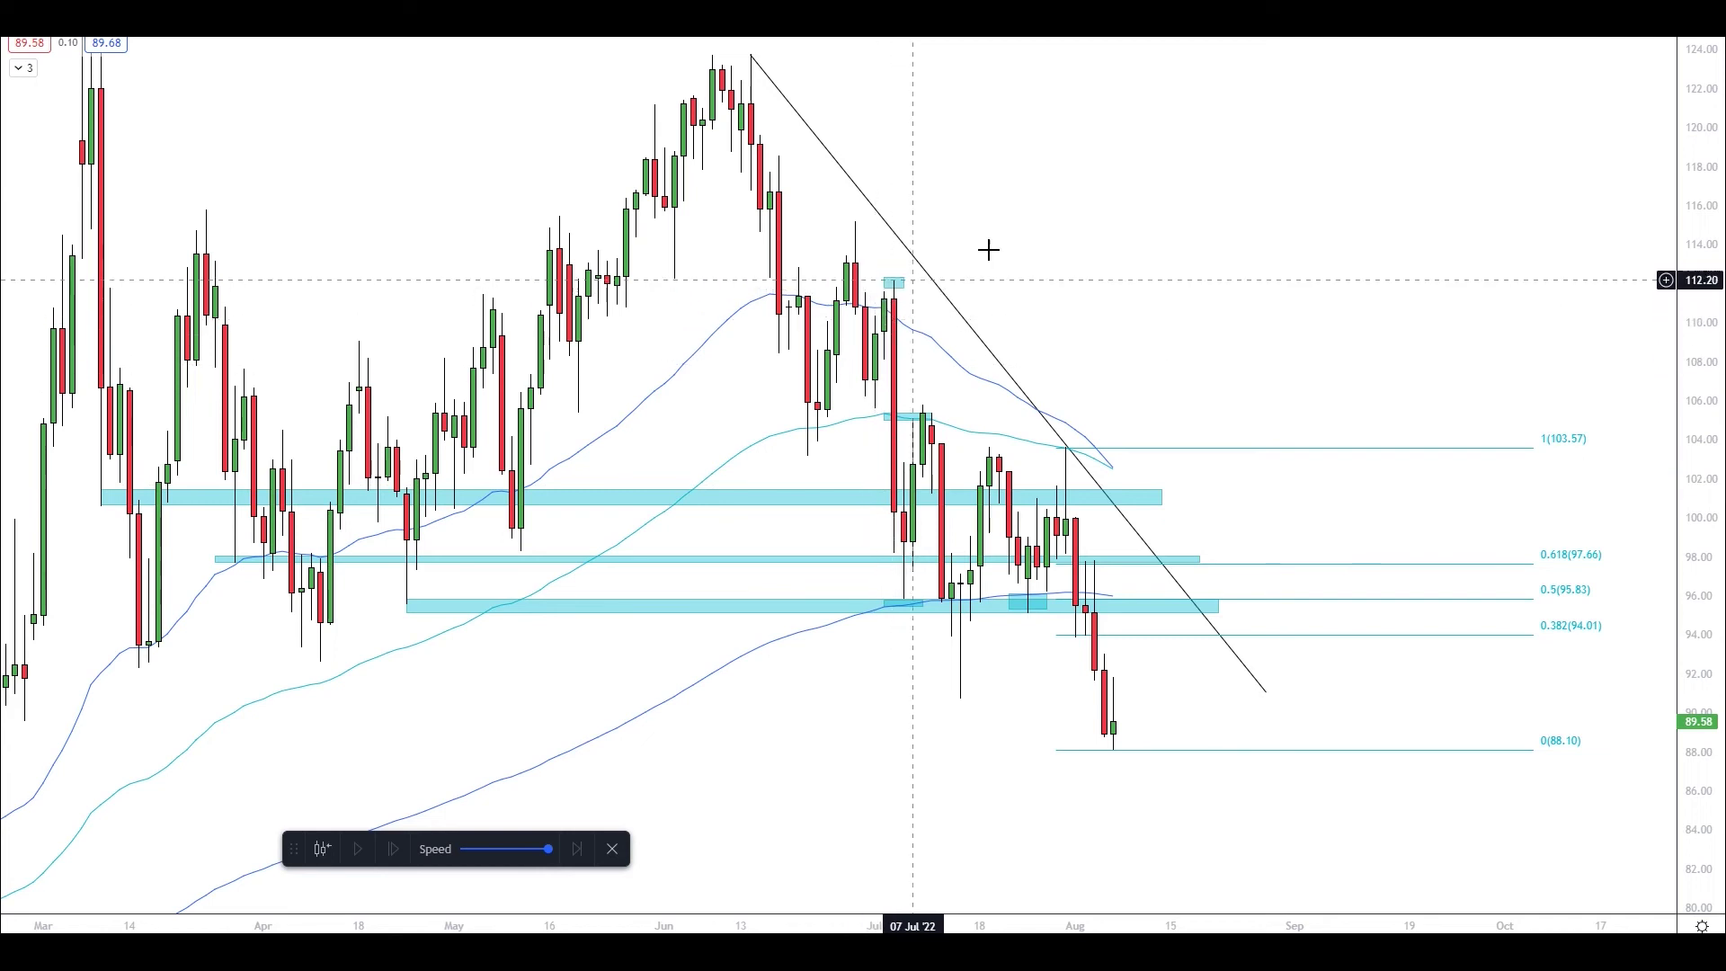
left_click_drag(1127, 233, 1500, 358)
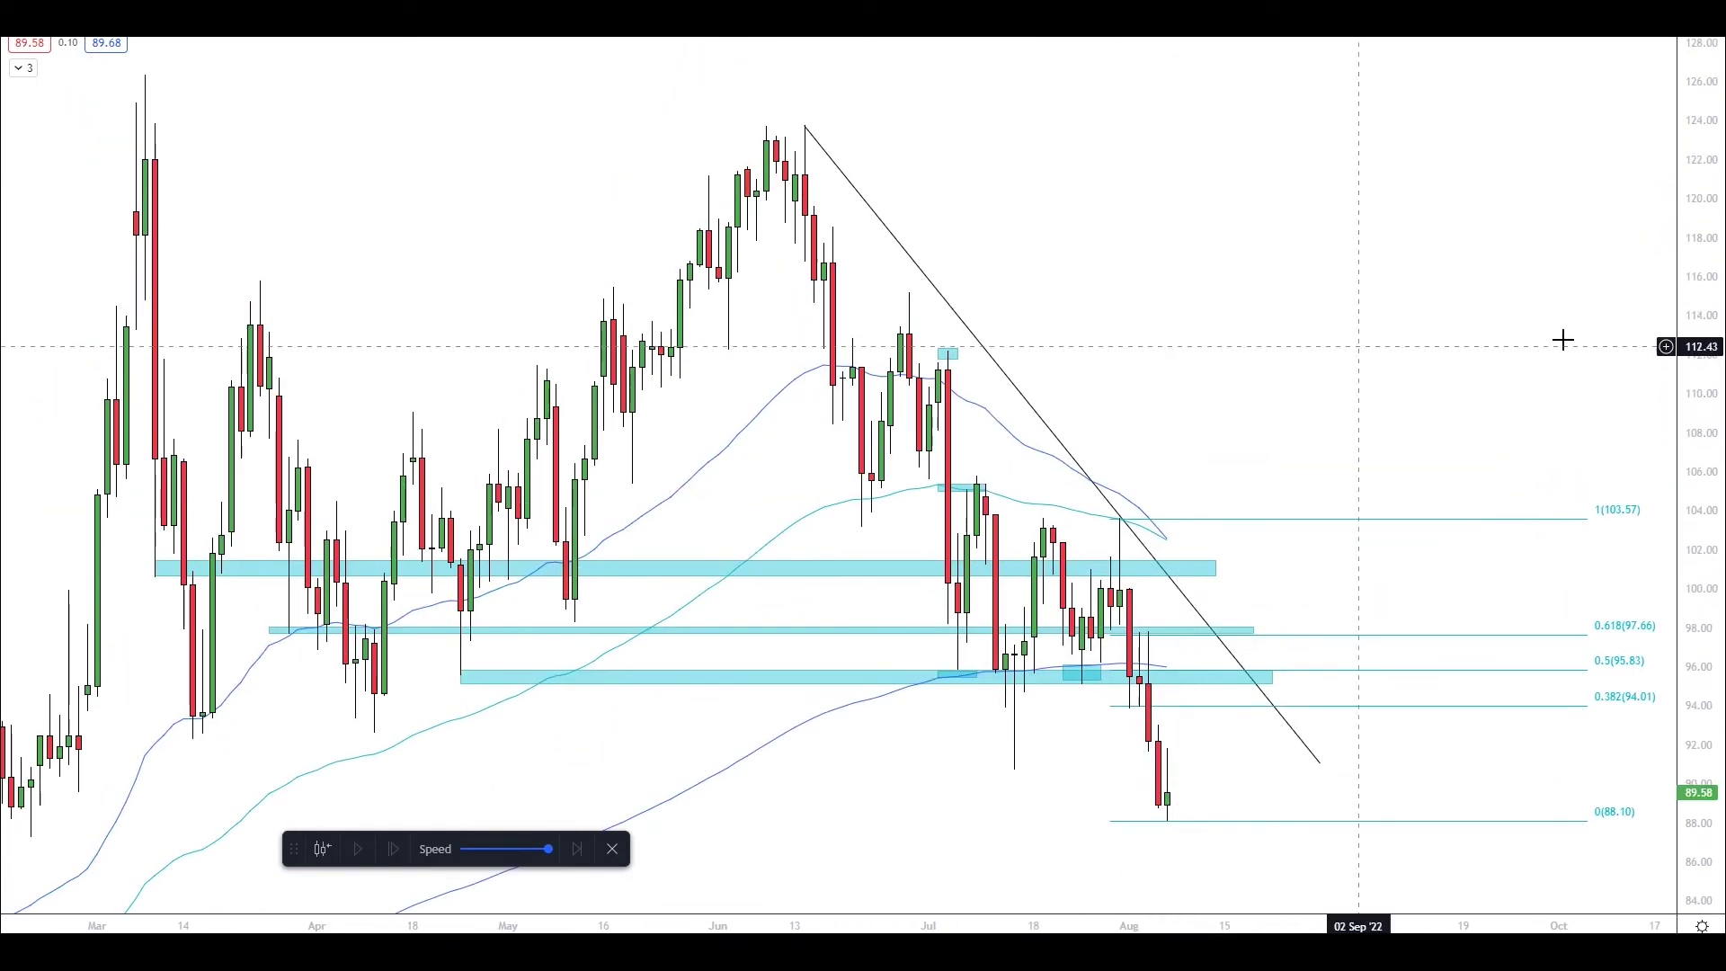
left_click_drag(1692, 301, 1692, 225)
left_click_drag(1501, 257, 1499, 235)
left_click_drag(1251, 431, 1203, 179)
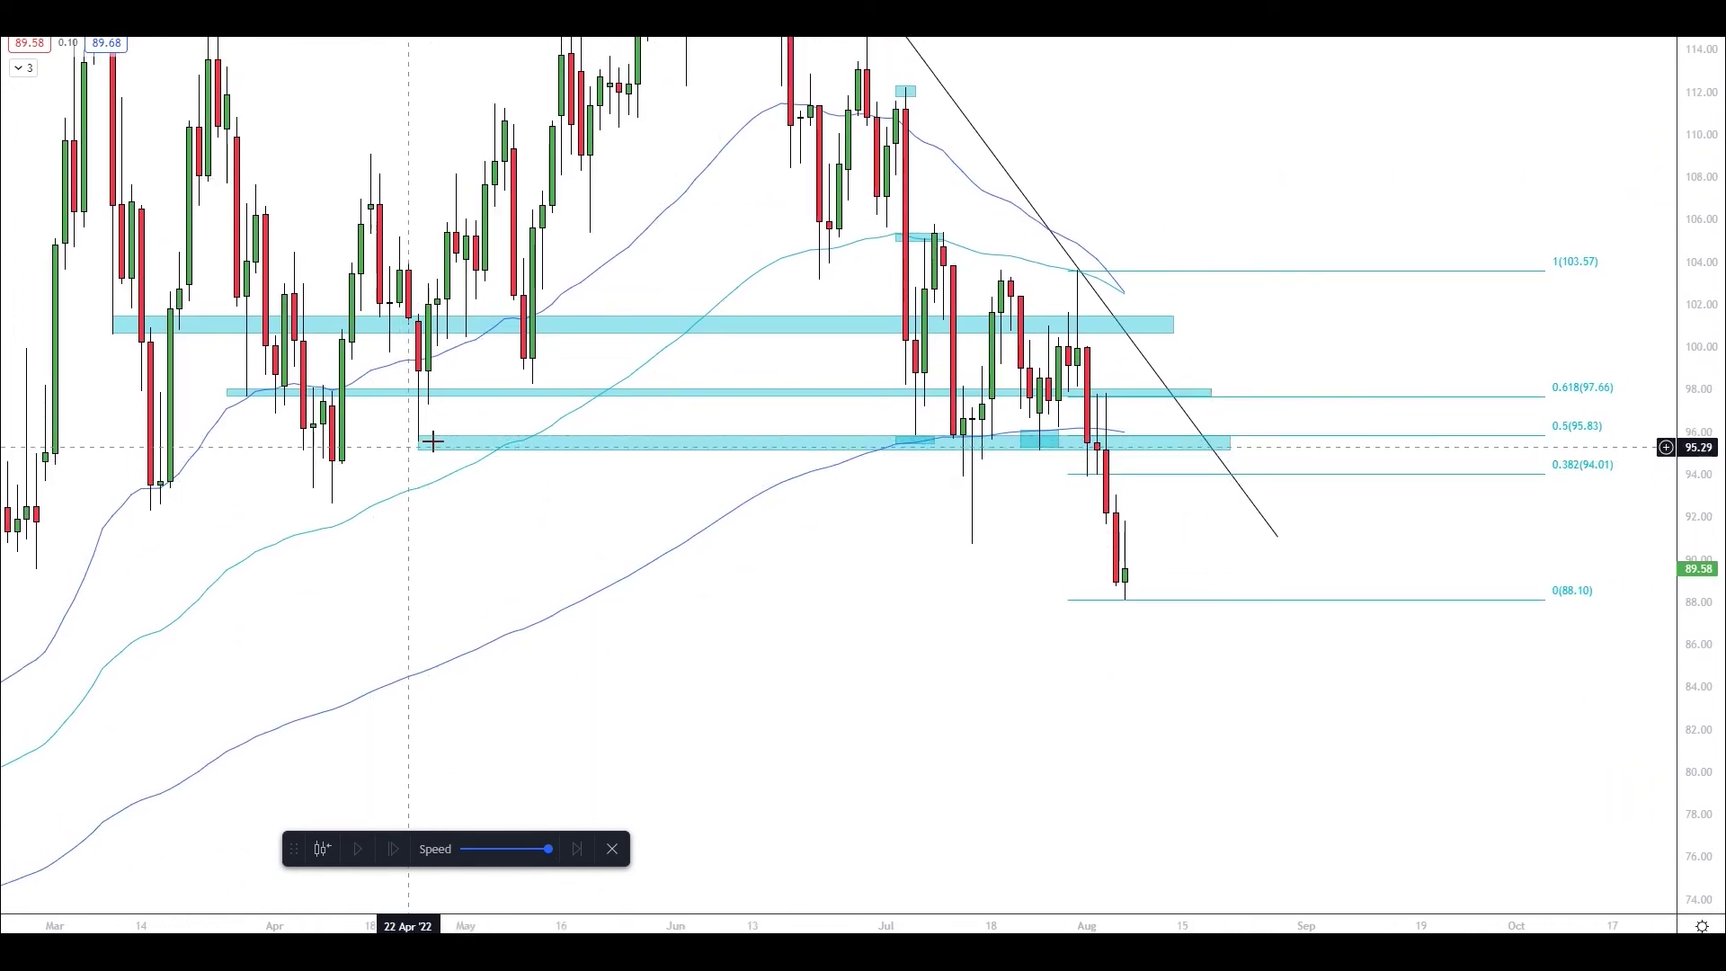
Step: Draw projection arrows on the oil chart from about 90 up to the 95 zone and back down to about 90
left_click(984, 446)
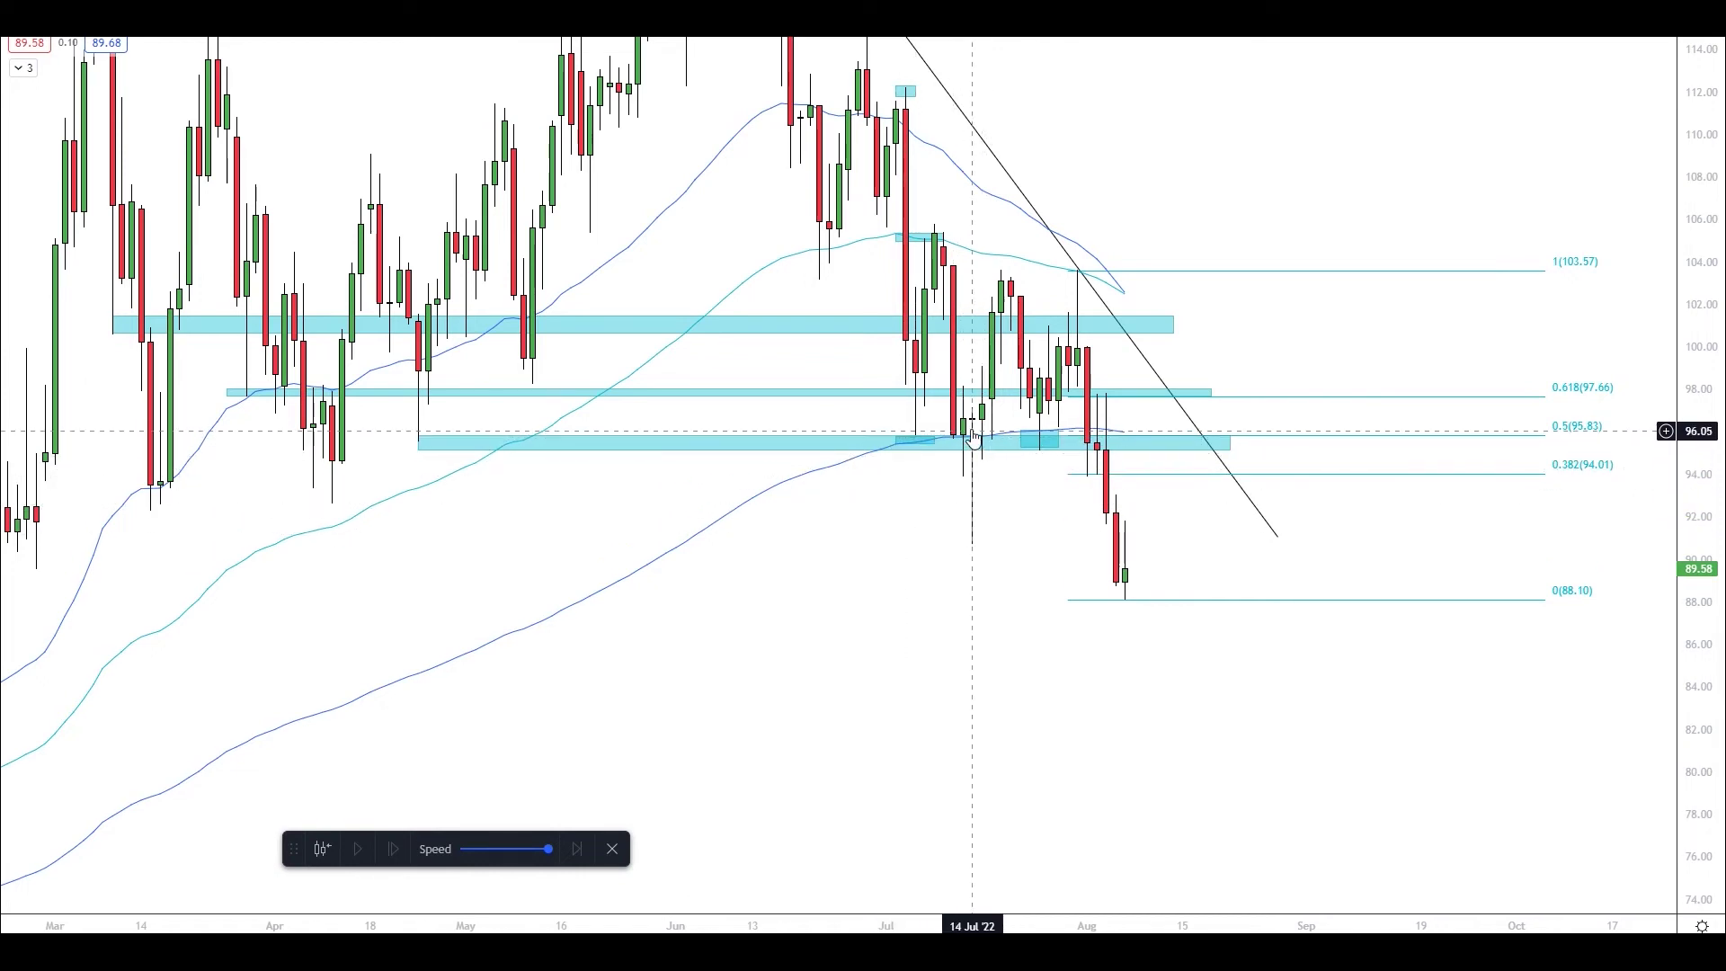
left_click(1041, 444)
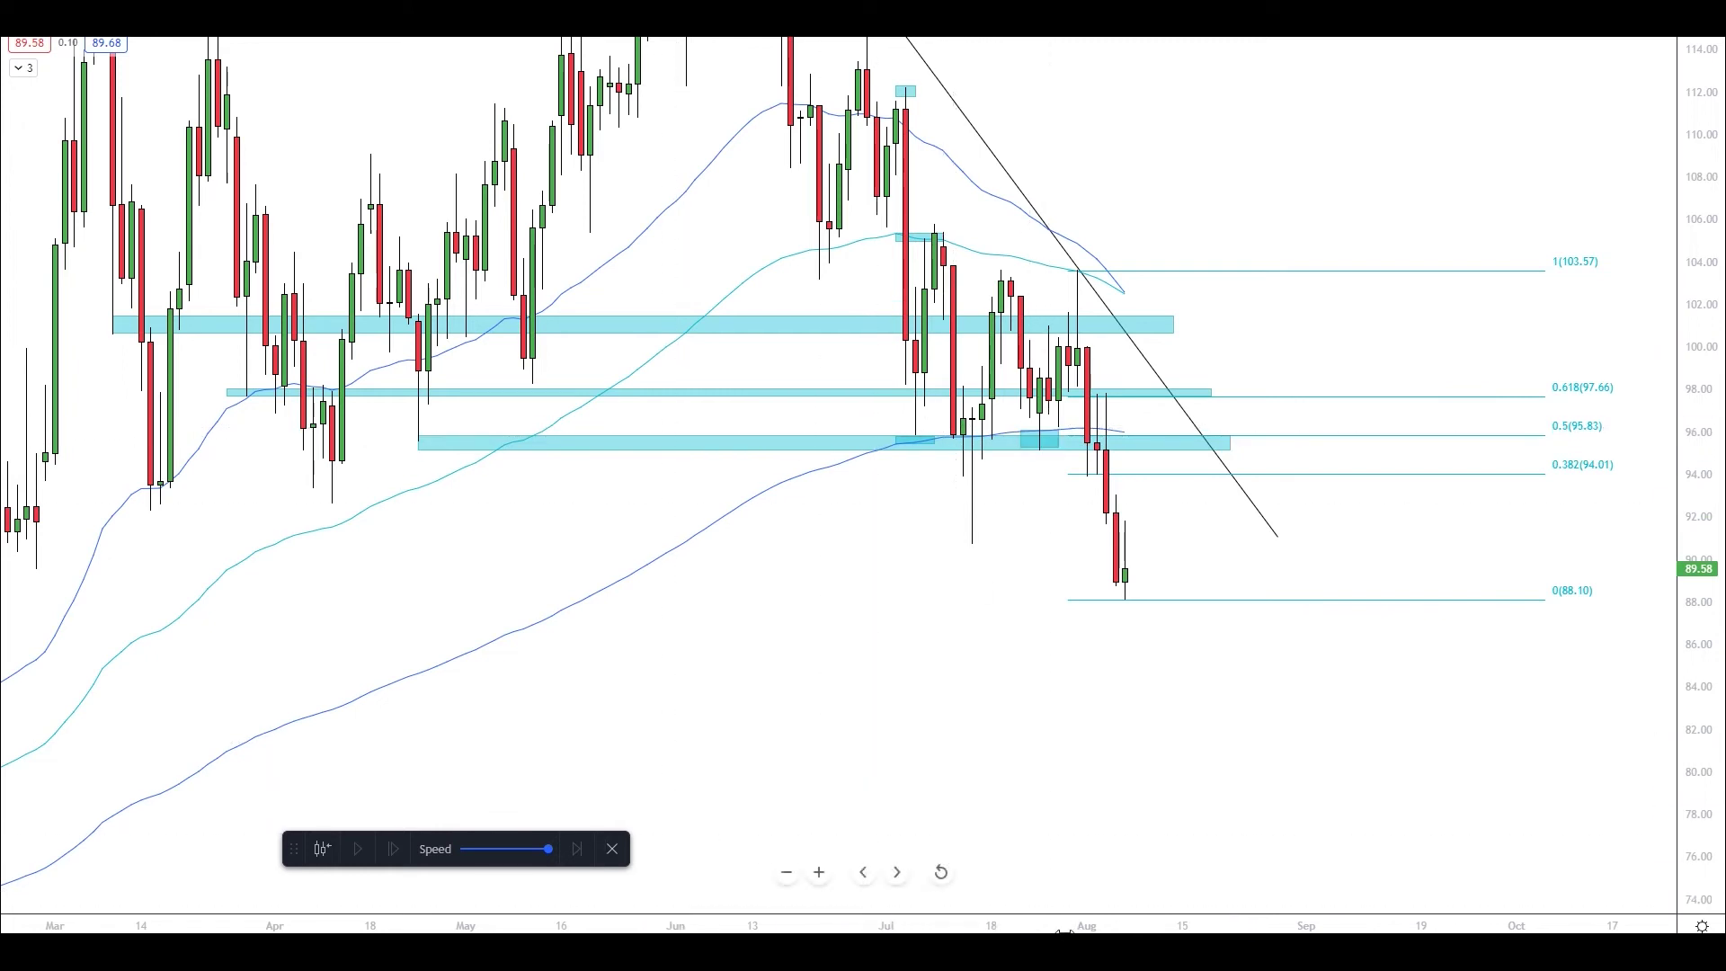
left_click_drag(1135, 556, 1144, 450)
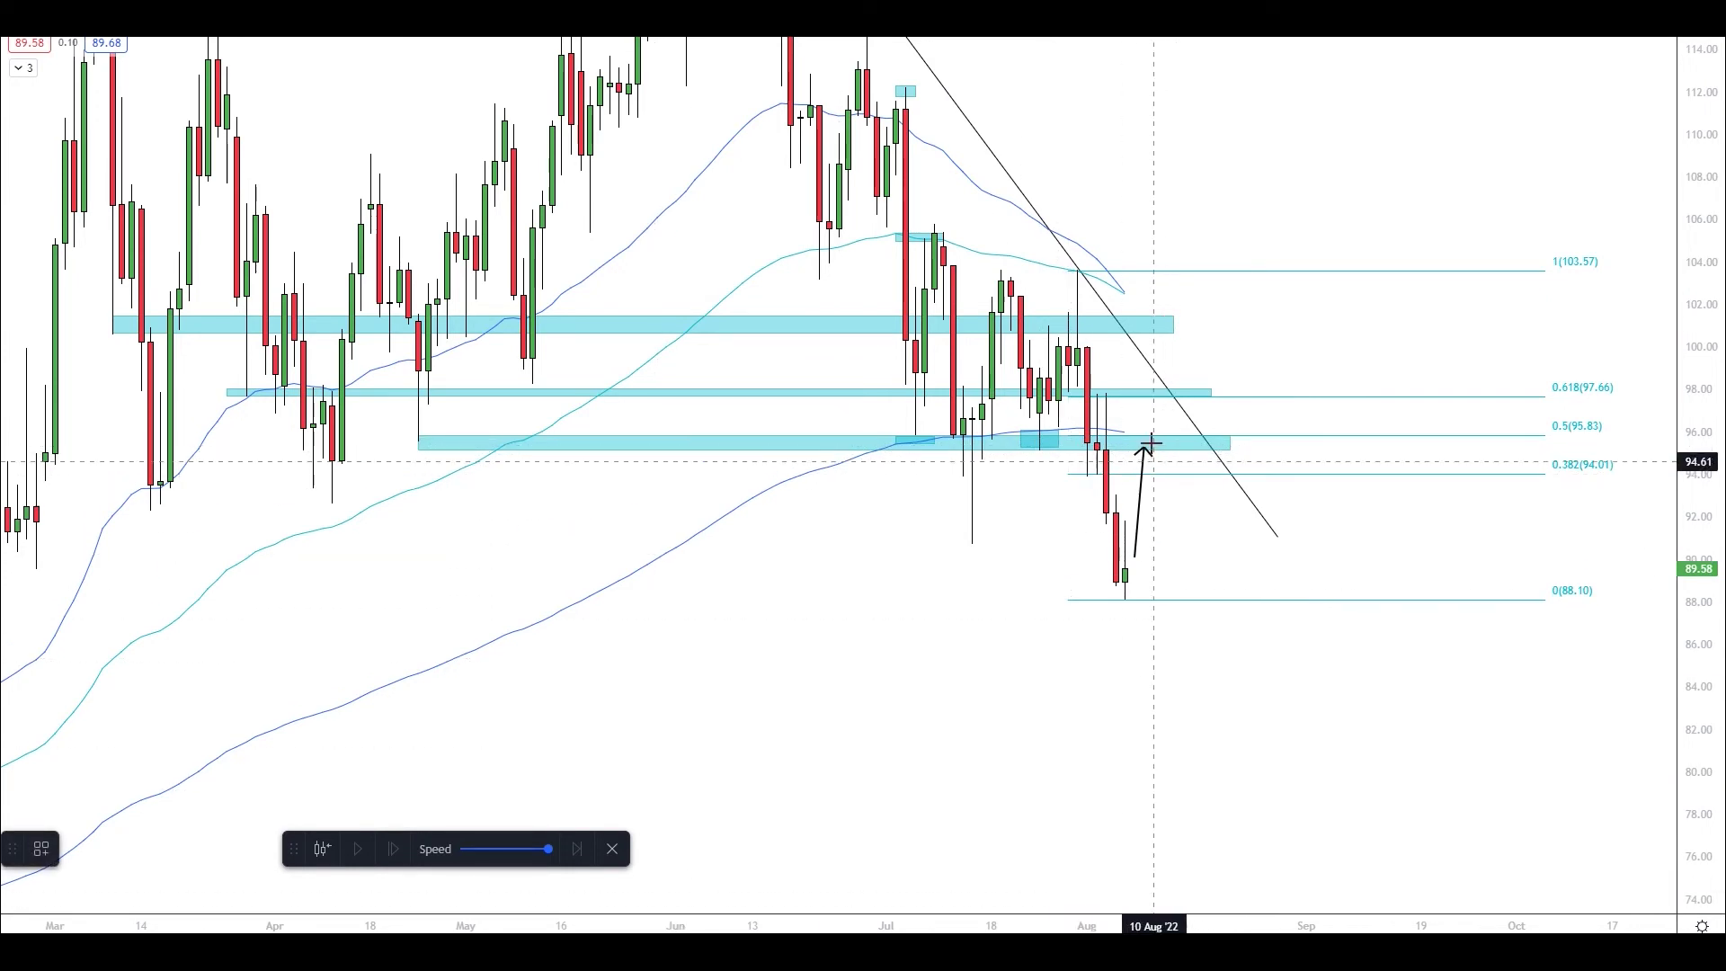
left_click_drag(1148, 451, 1179, 548)
left_click(1278, 599)
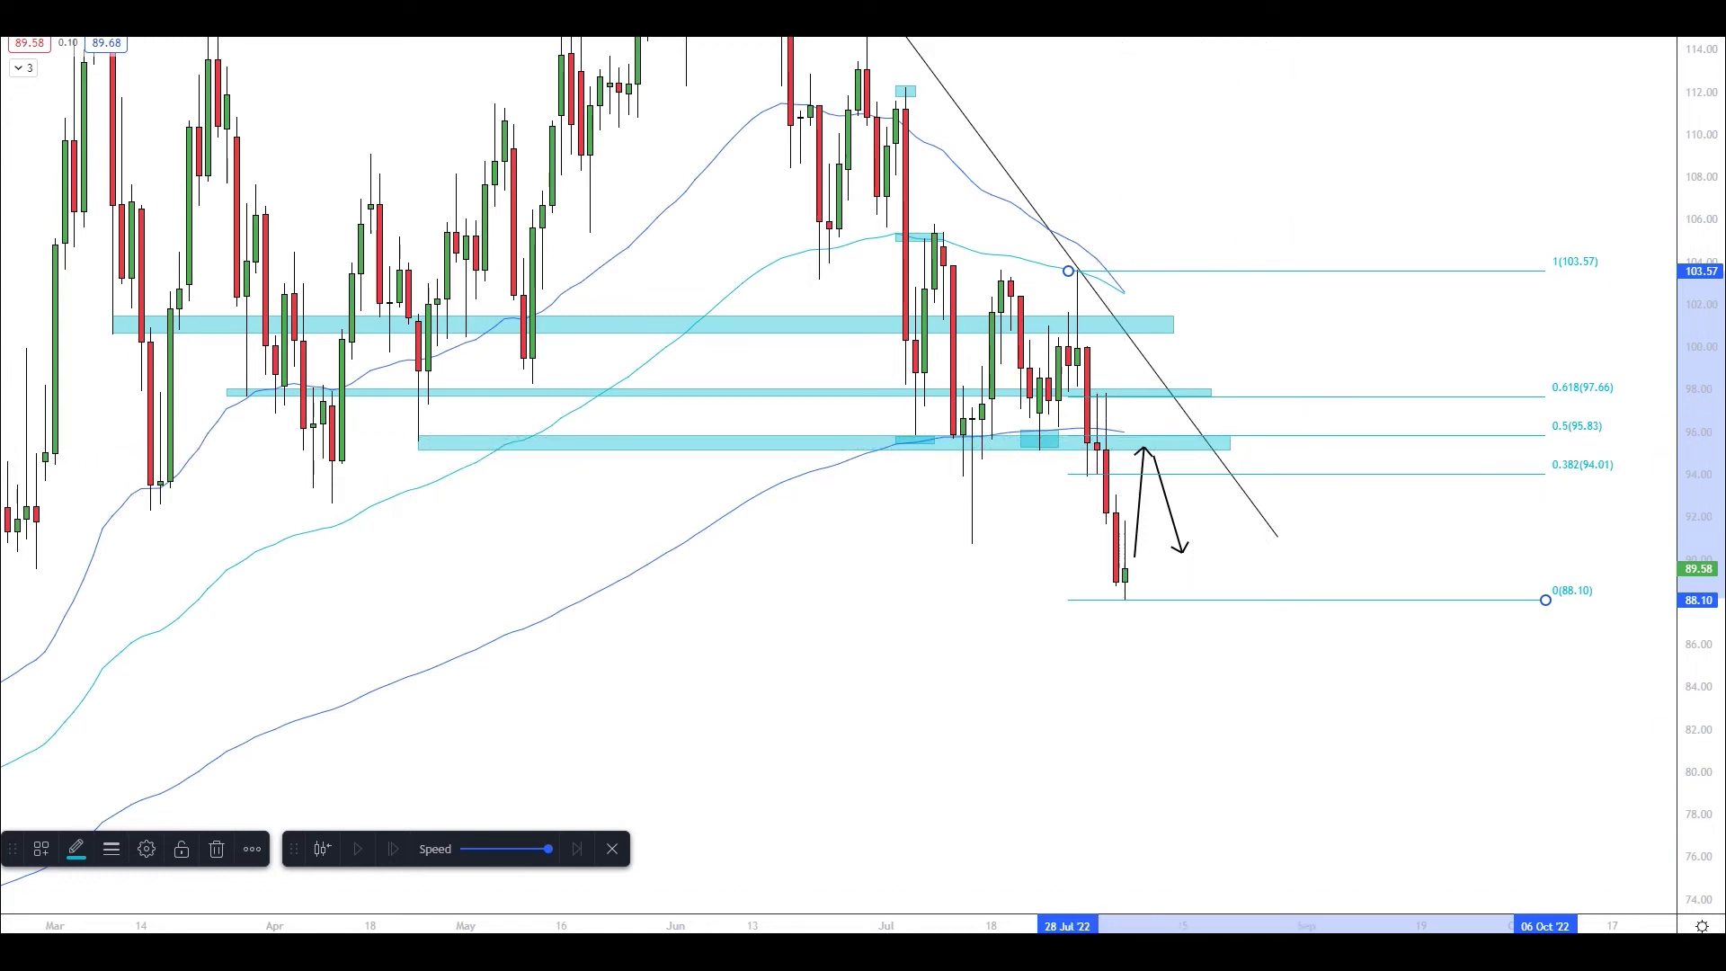
left_click(1313, 448)
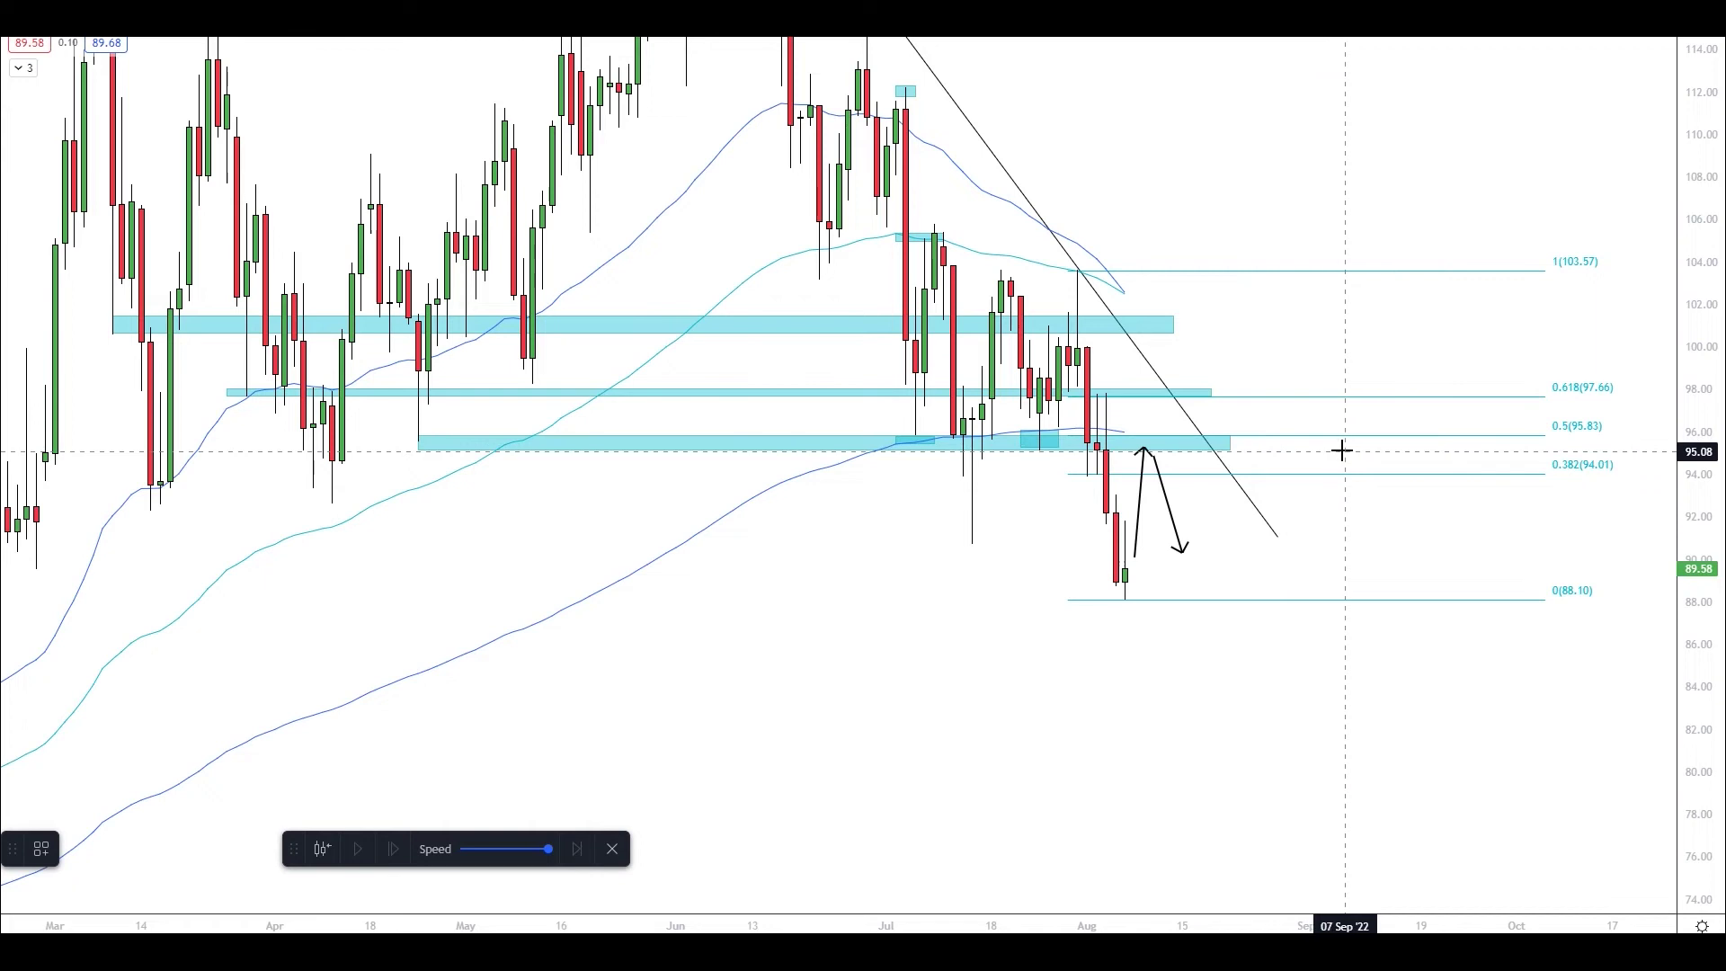
Step: Label the lowest zone on the oil chart $95 and place the text just beyond its end
left_click(1295, 459)
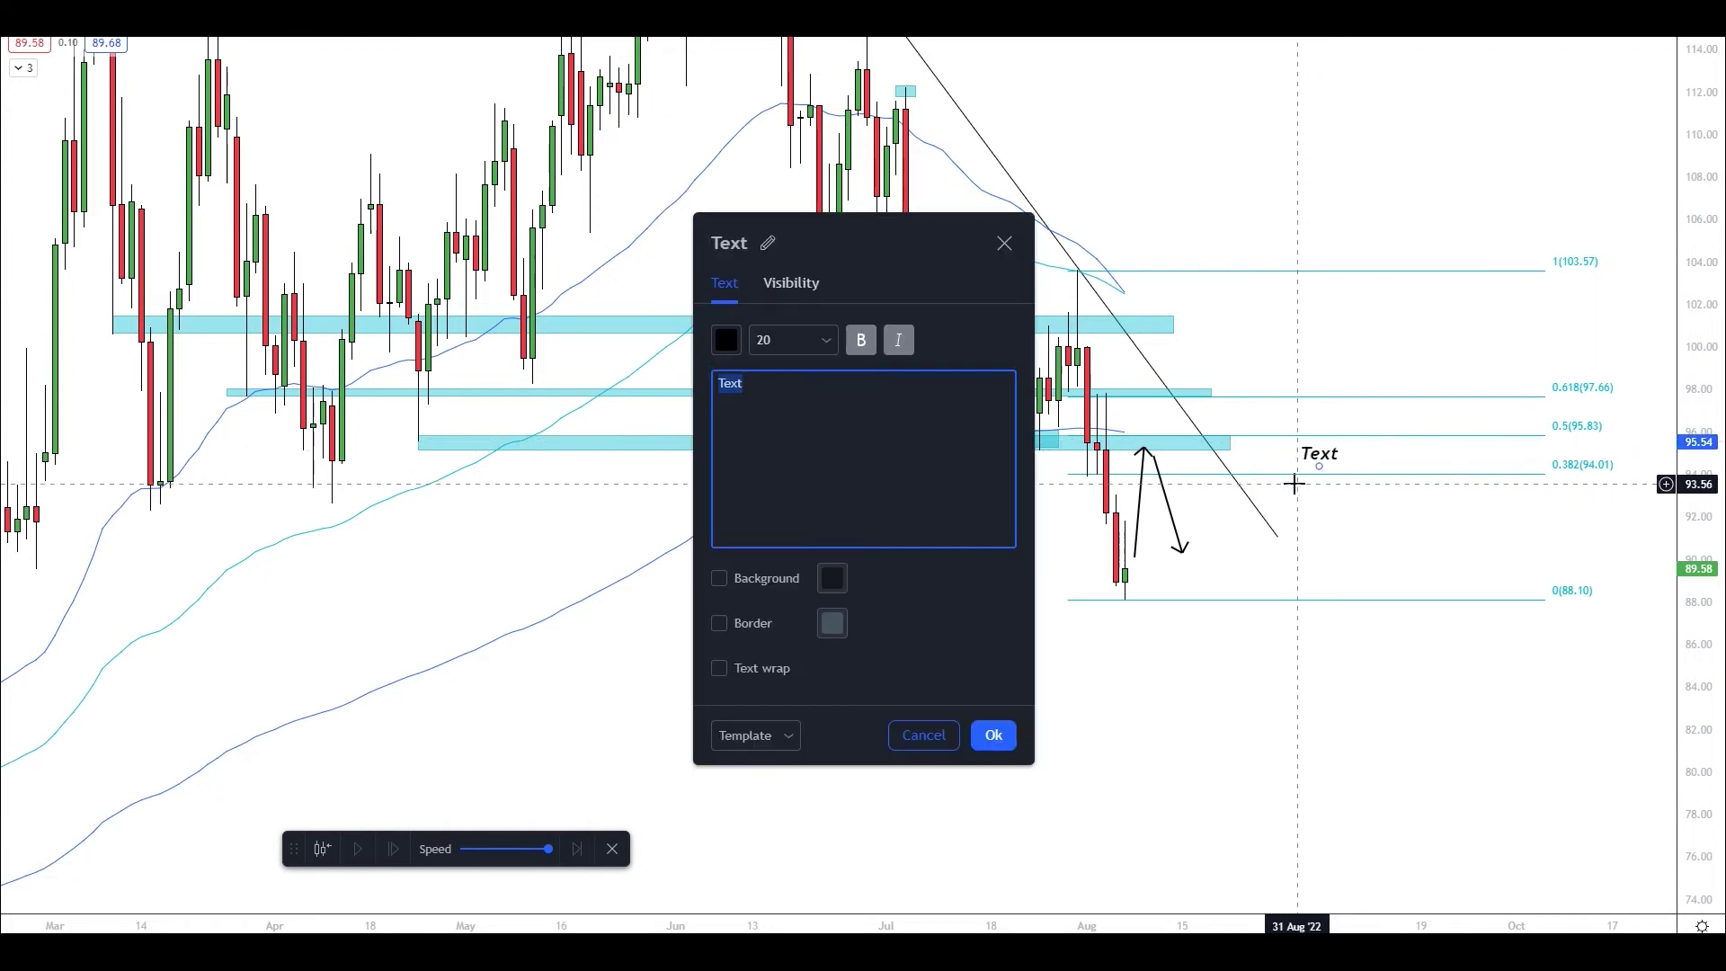
type("$95")
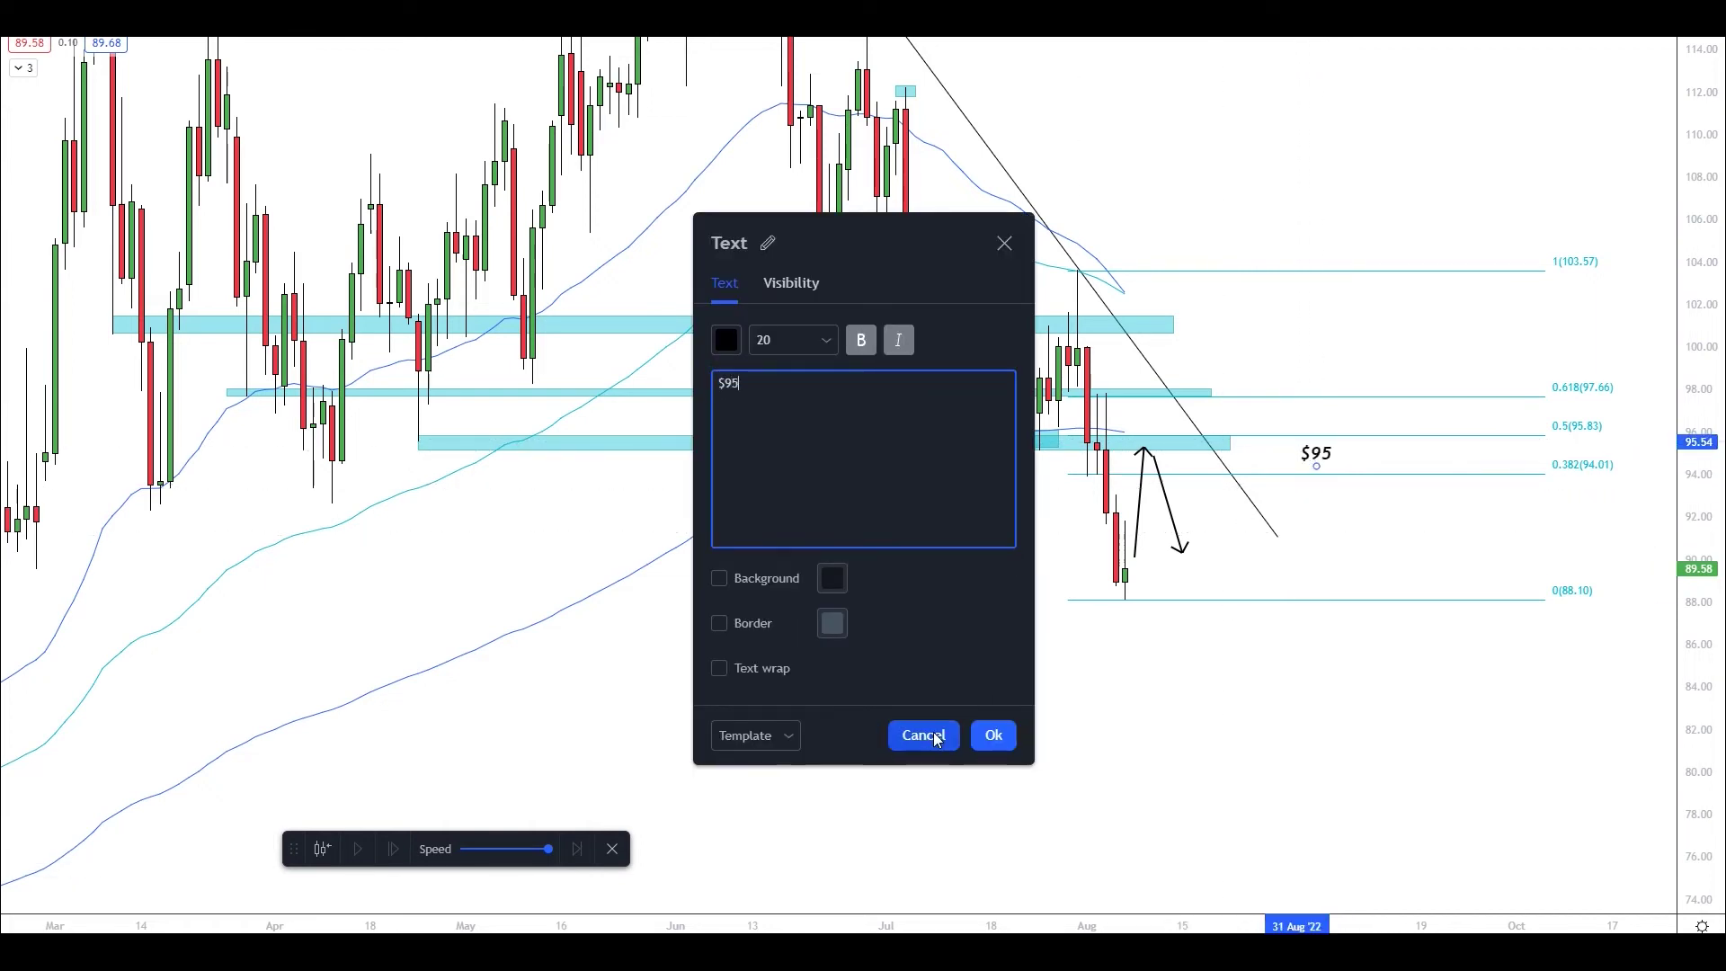
left_click(993, 736)
left_click_drag(1300, 454, 1250, 447)
left_click(846, 653)
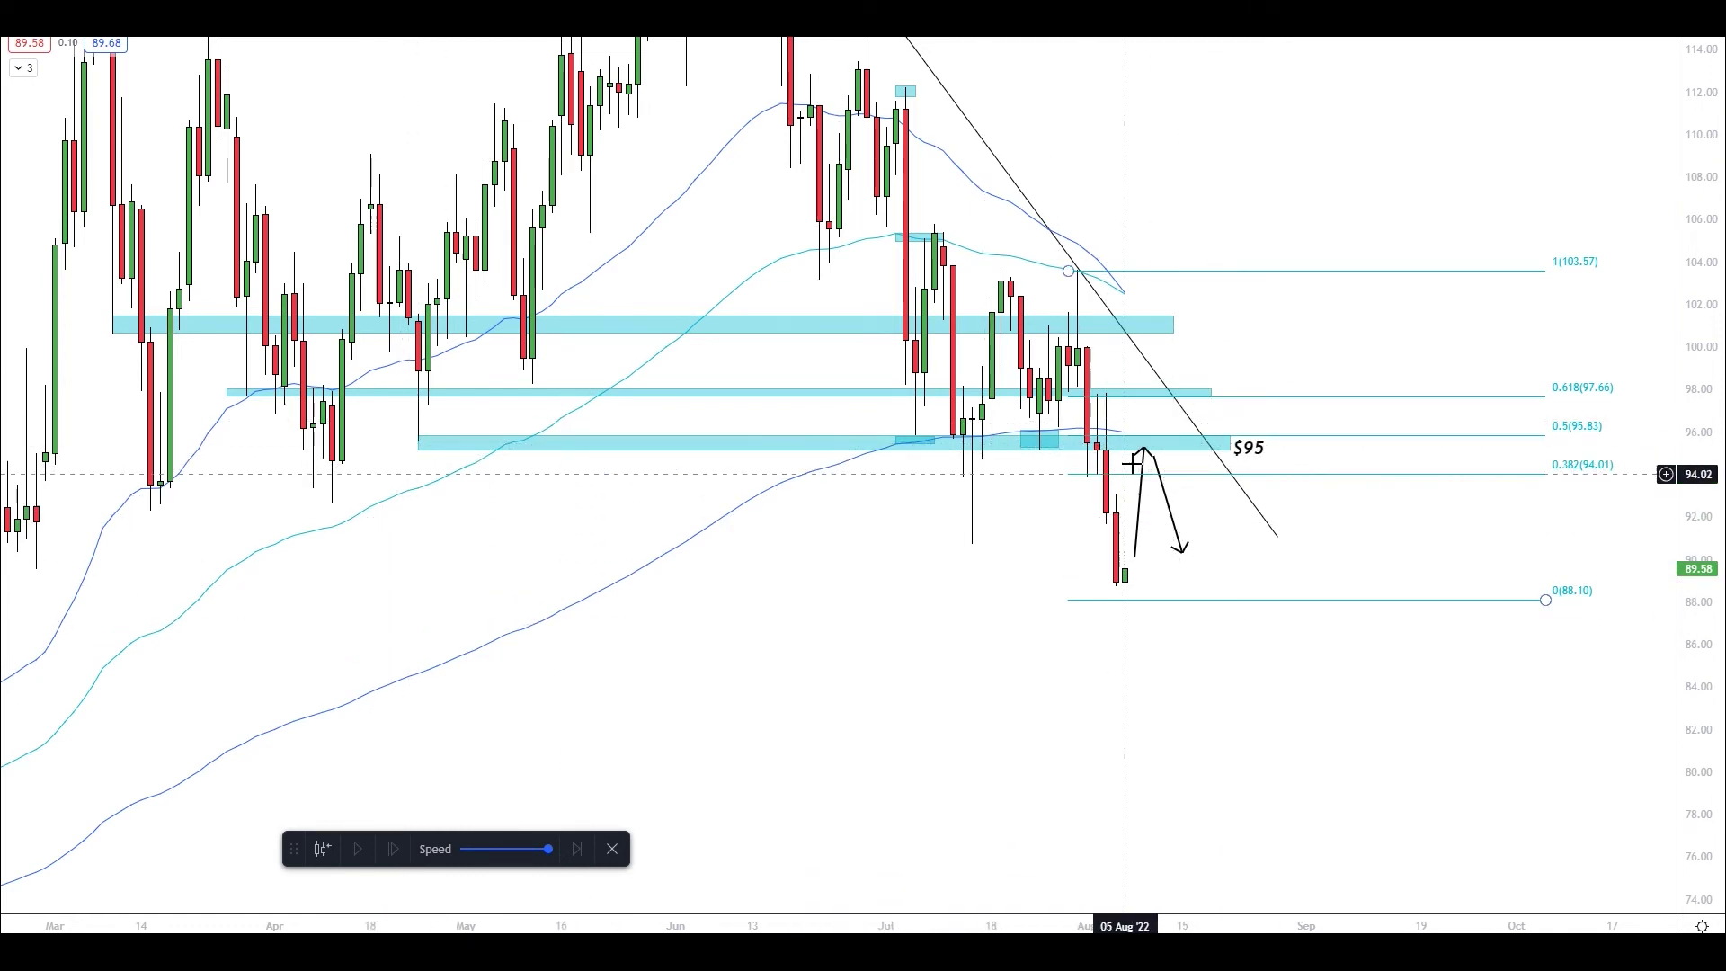
Step: Delete both projection arrows from the oil chart
left_click(1140, 493)
key("Delete")
left_click(1162, 495)
key("Delete")
Step: Add the text label $97.50 beside the thin zone at the 0.618 Fibonacci level
left_click_drag(917, 566, 944, 670)
left_click_drag(1665, 331, 1665, 130)
left_click_drag(1097, 350, 1079, 350)
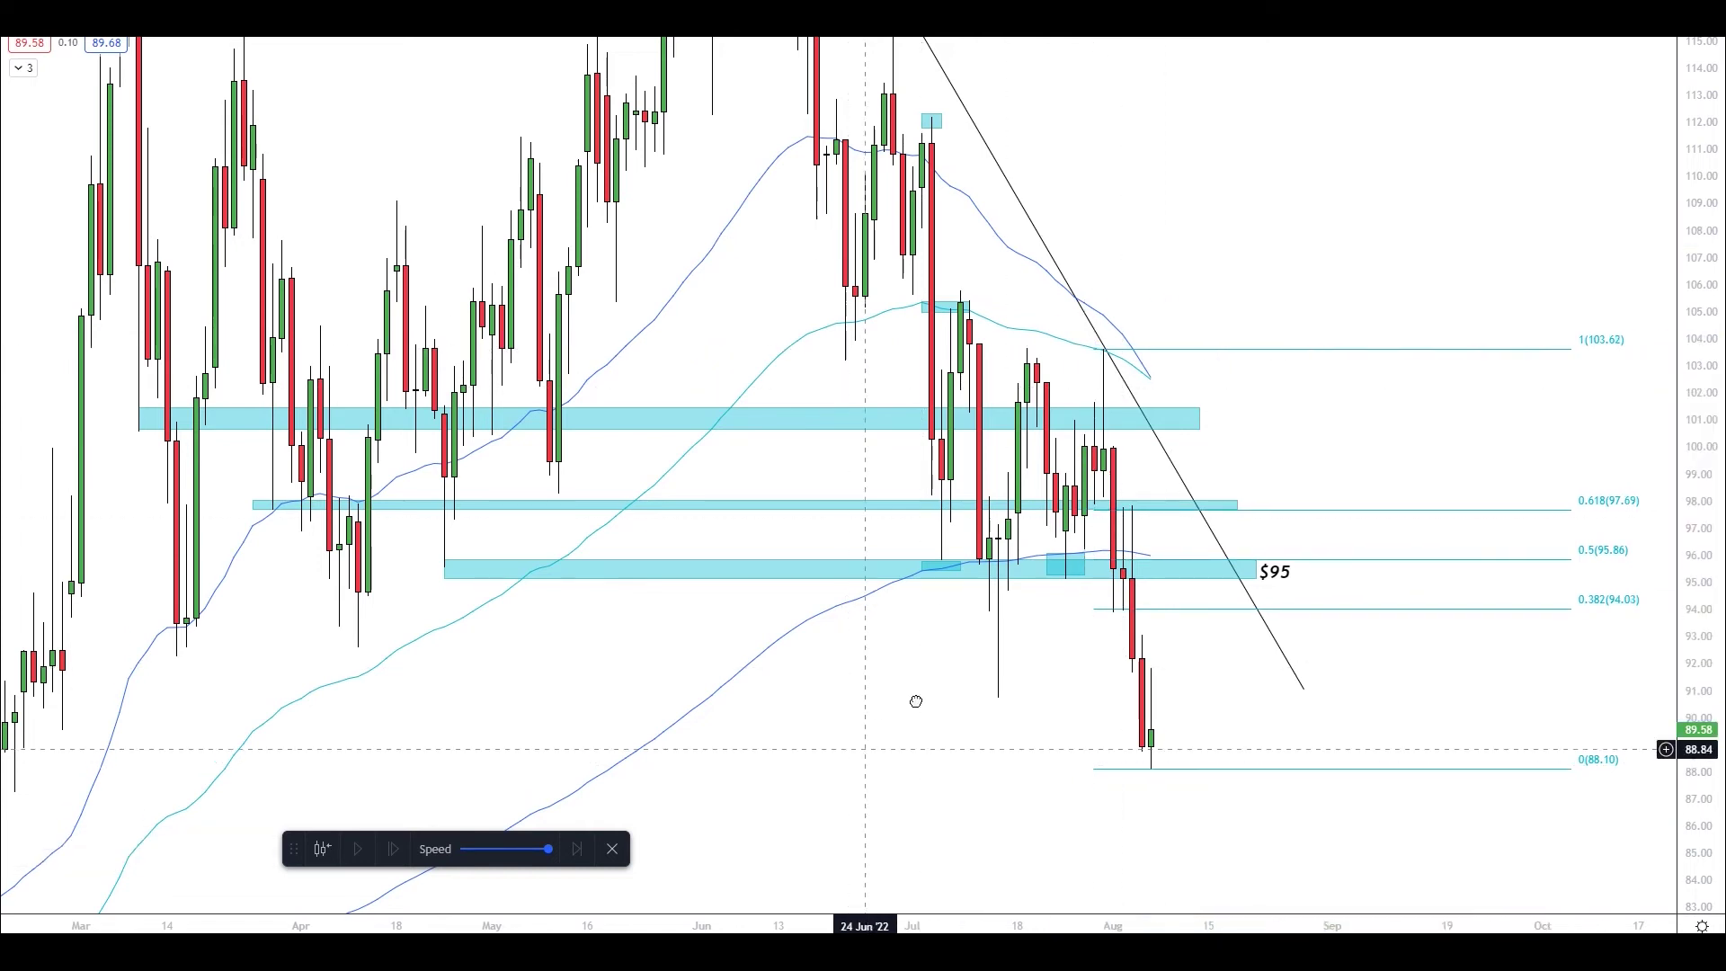
left_click_drag(863, 747, 938, 671)
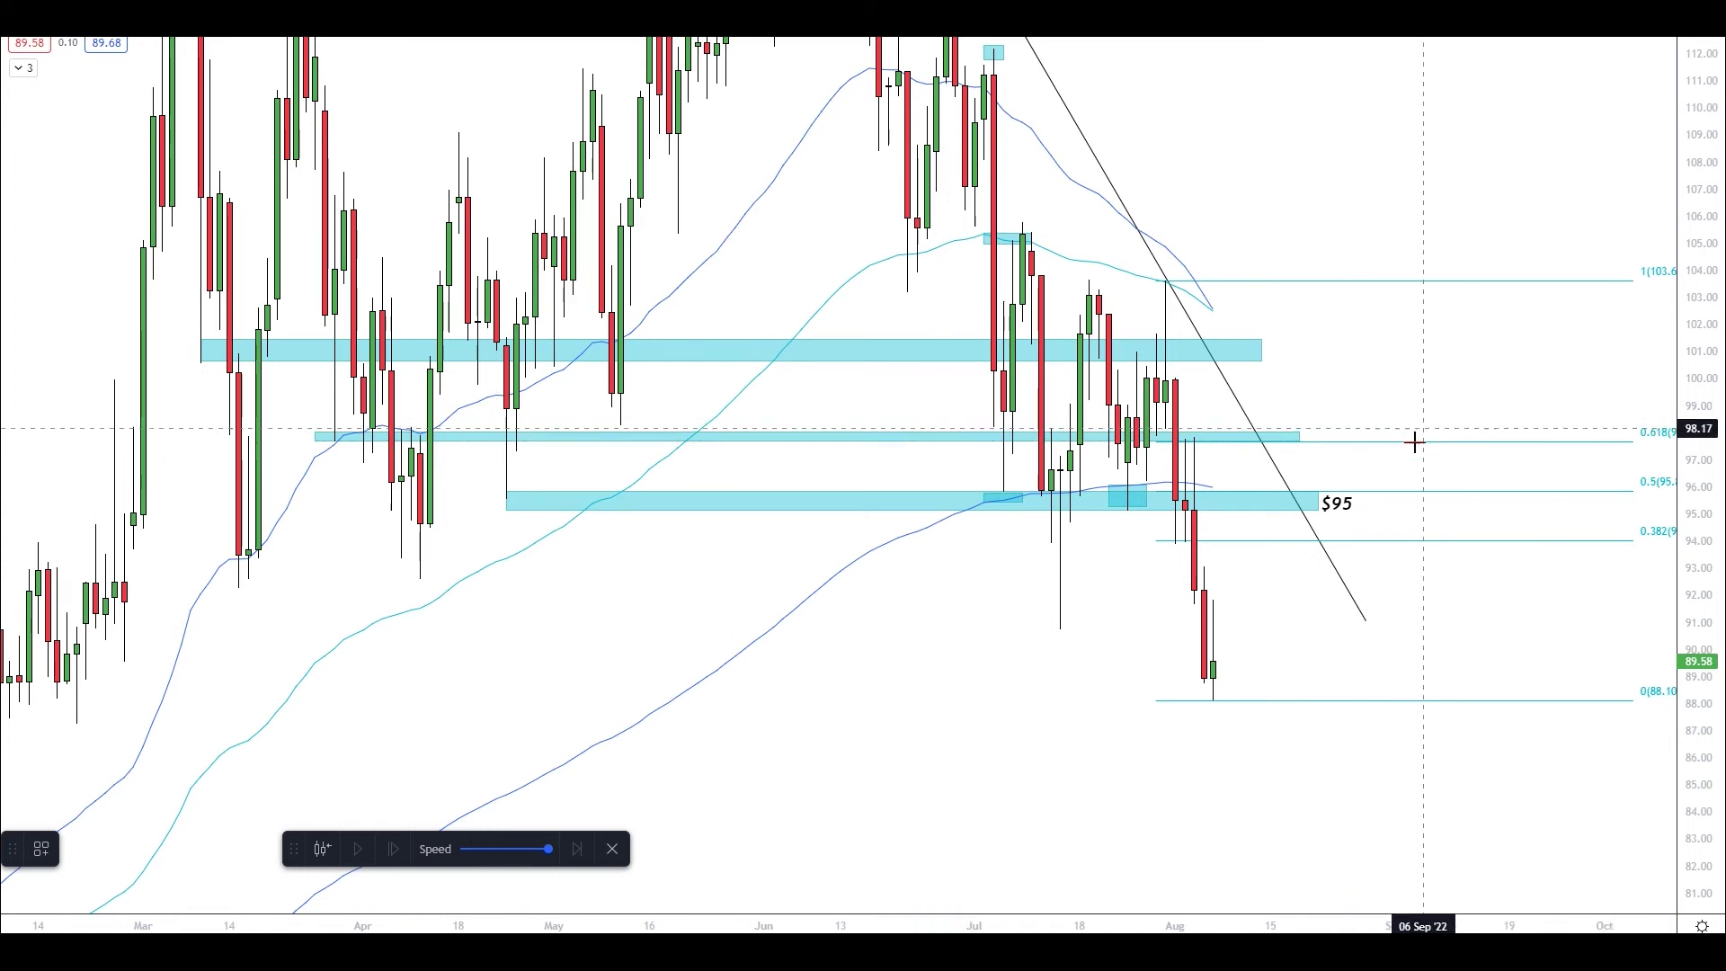
left_click_drag(1327, 832, 1258, 829)
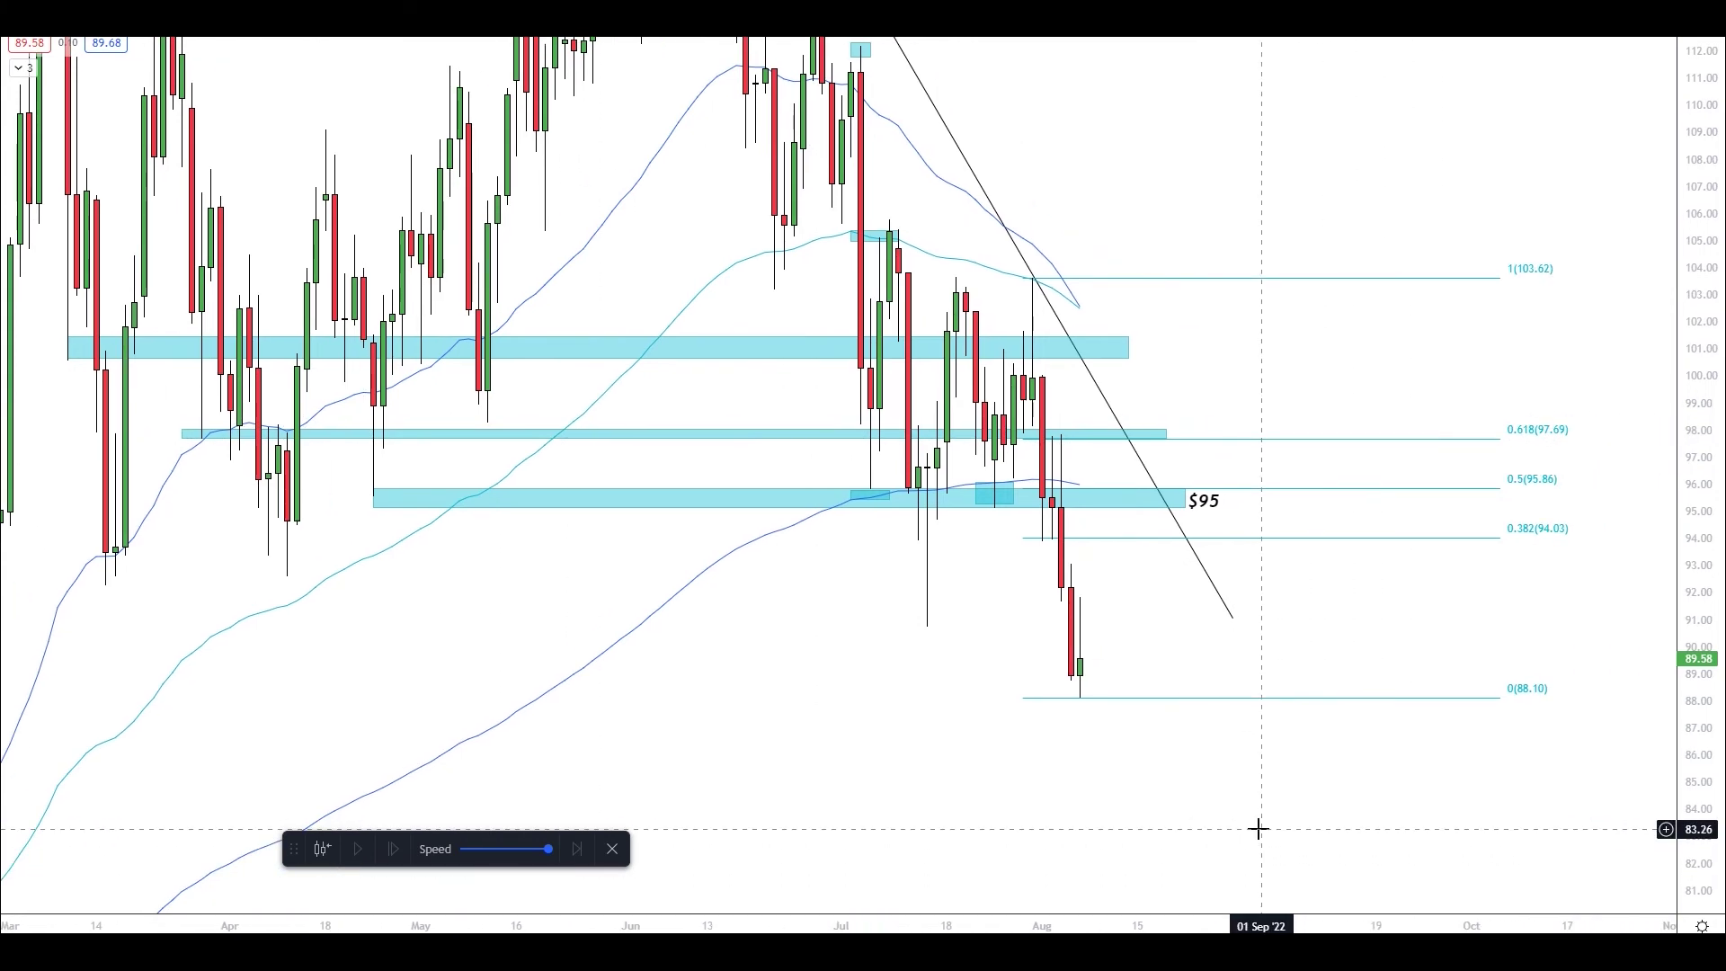
left_click(1214, 421)
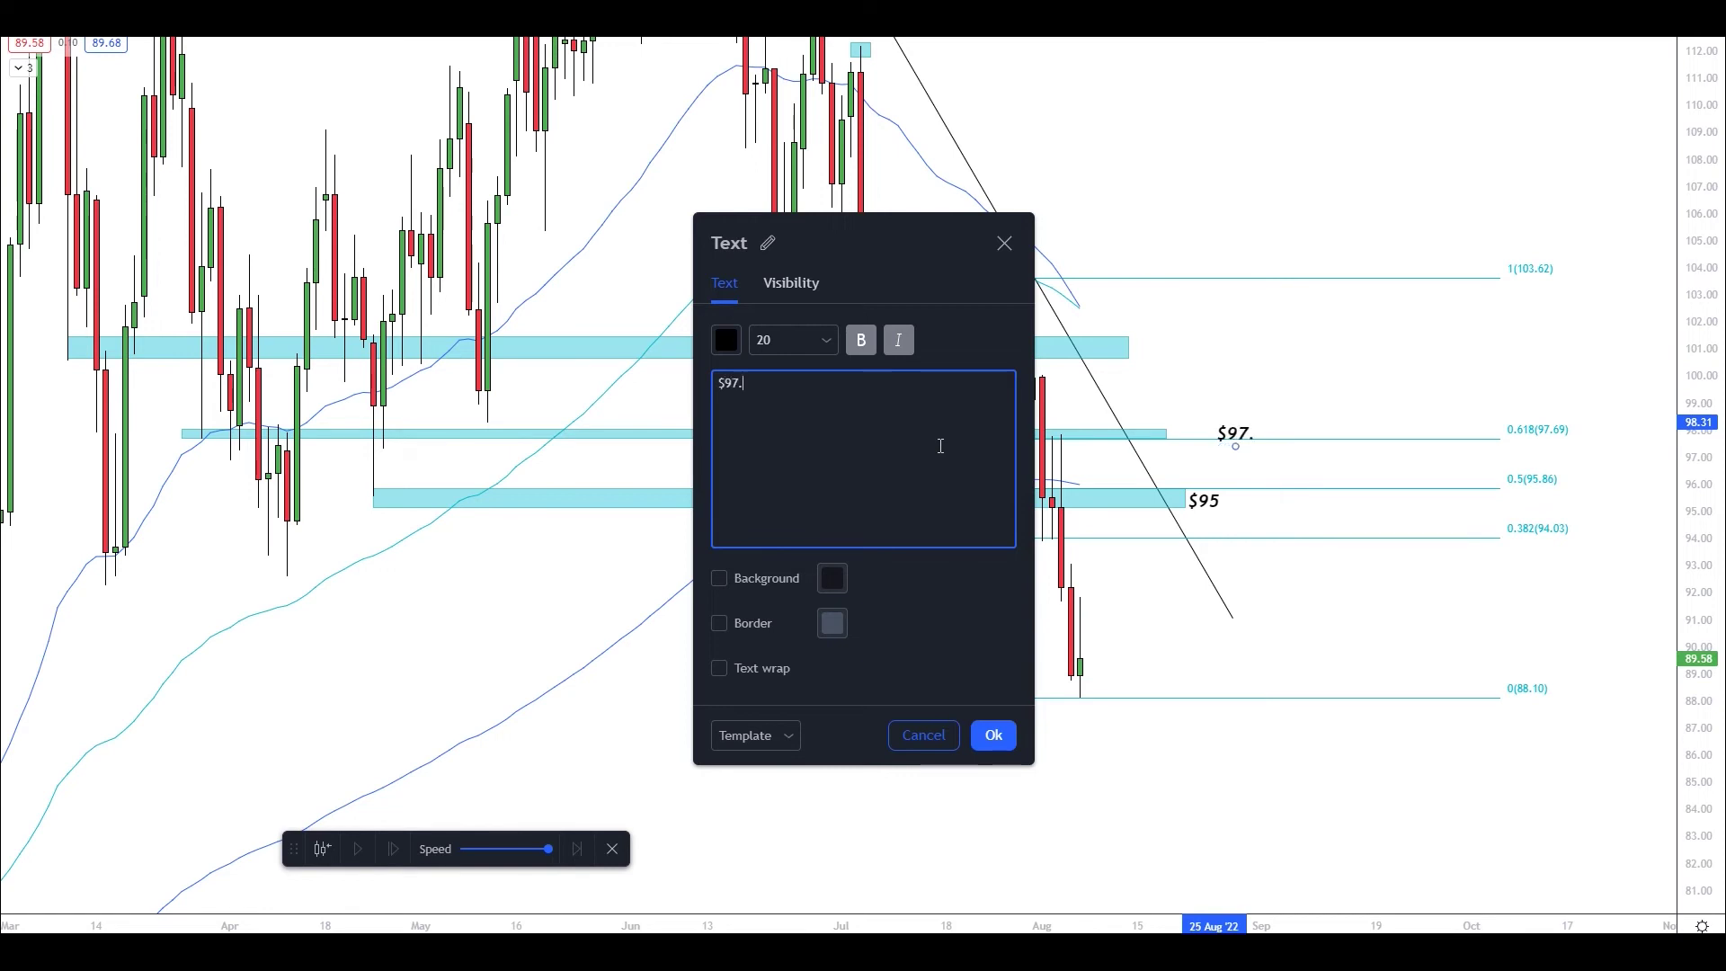
left_click(991, 785)
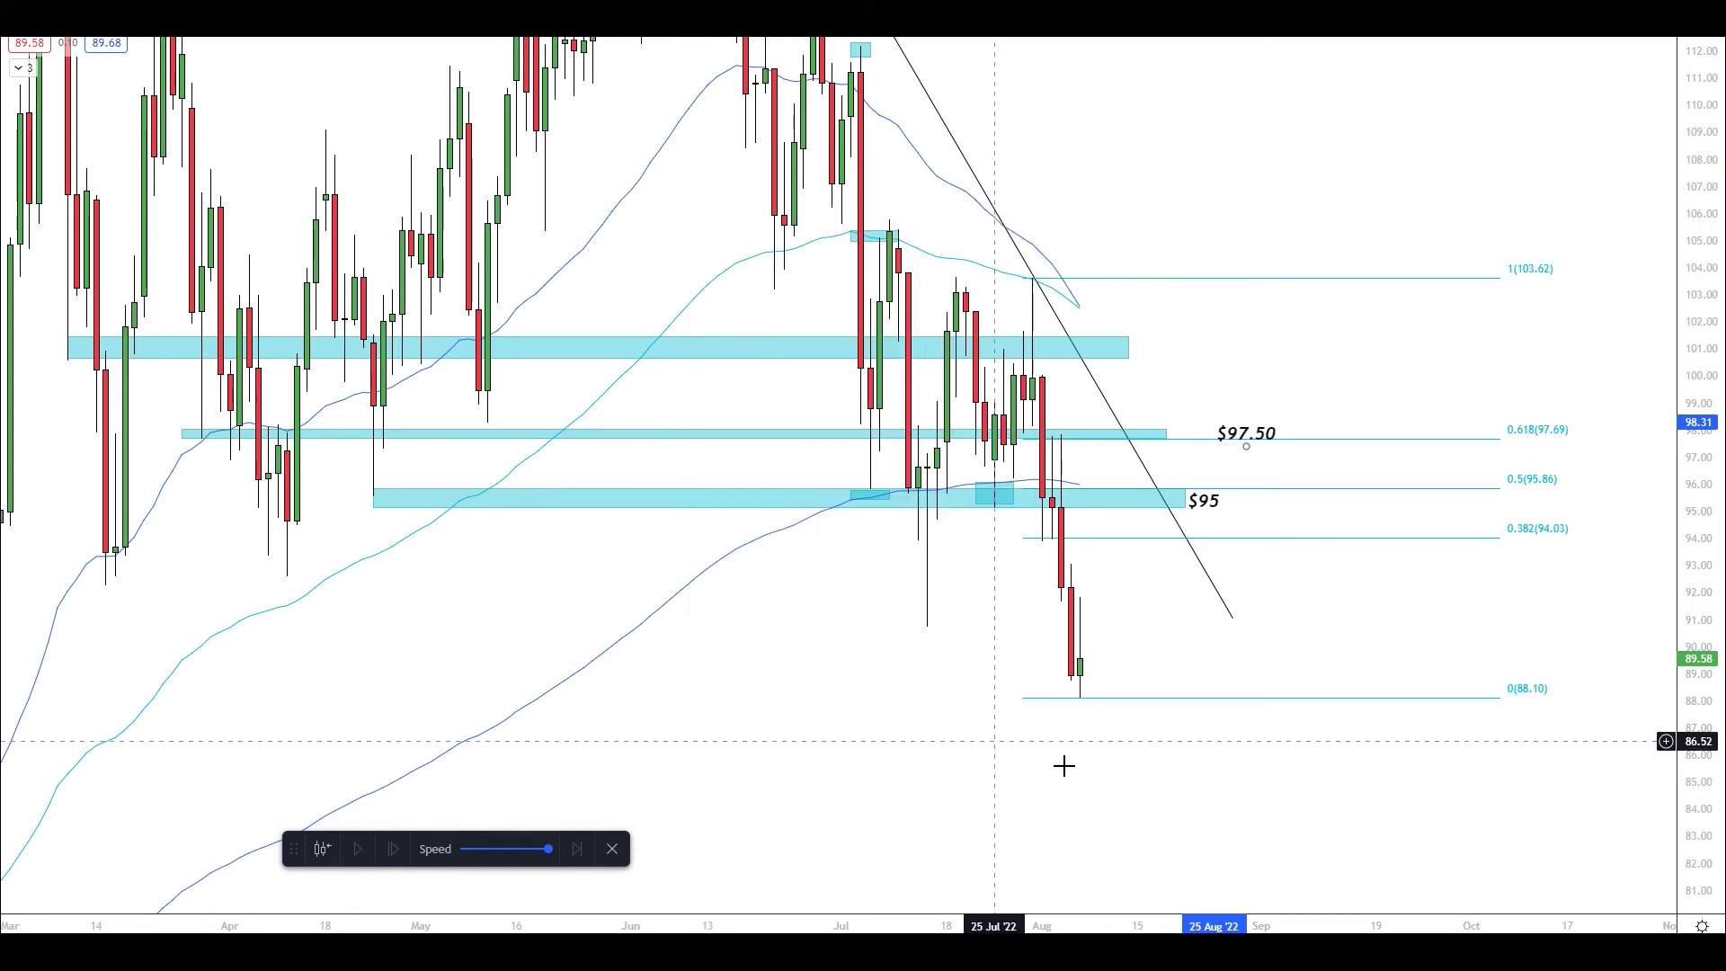
Step: Align the $97.50 label with its zone and extend the $97.50 and $95 zones to about 5 October
left_click_drag(1244, 447, 1499, 432)
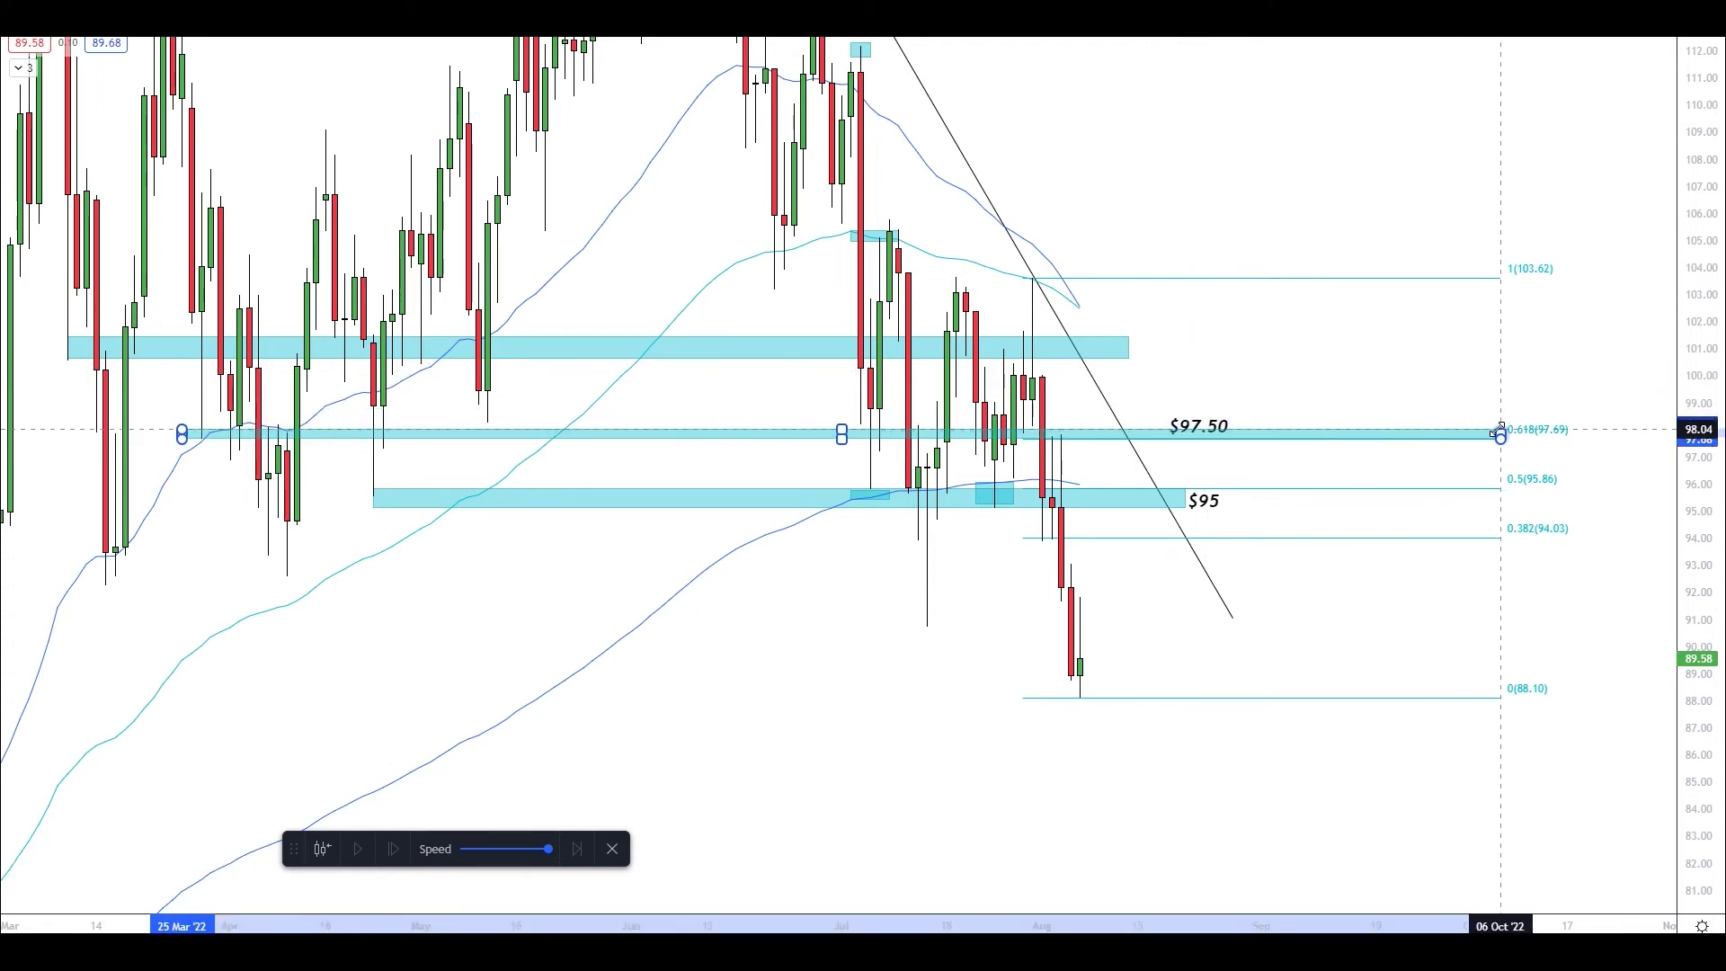
left_click(1424, 300)
left_click_drag(1192, 486, 1502, 489)
left_click(1291, 366)
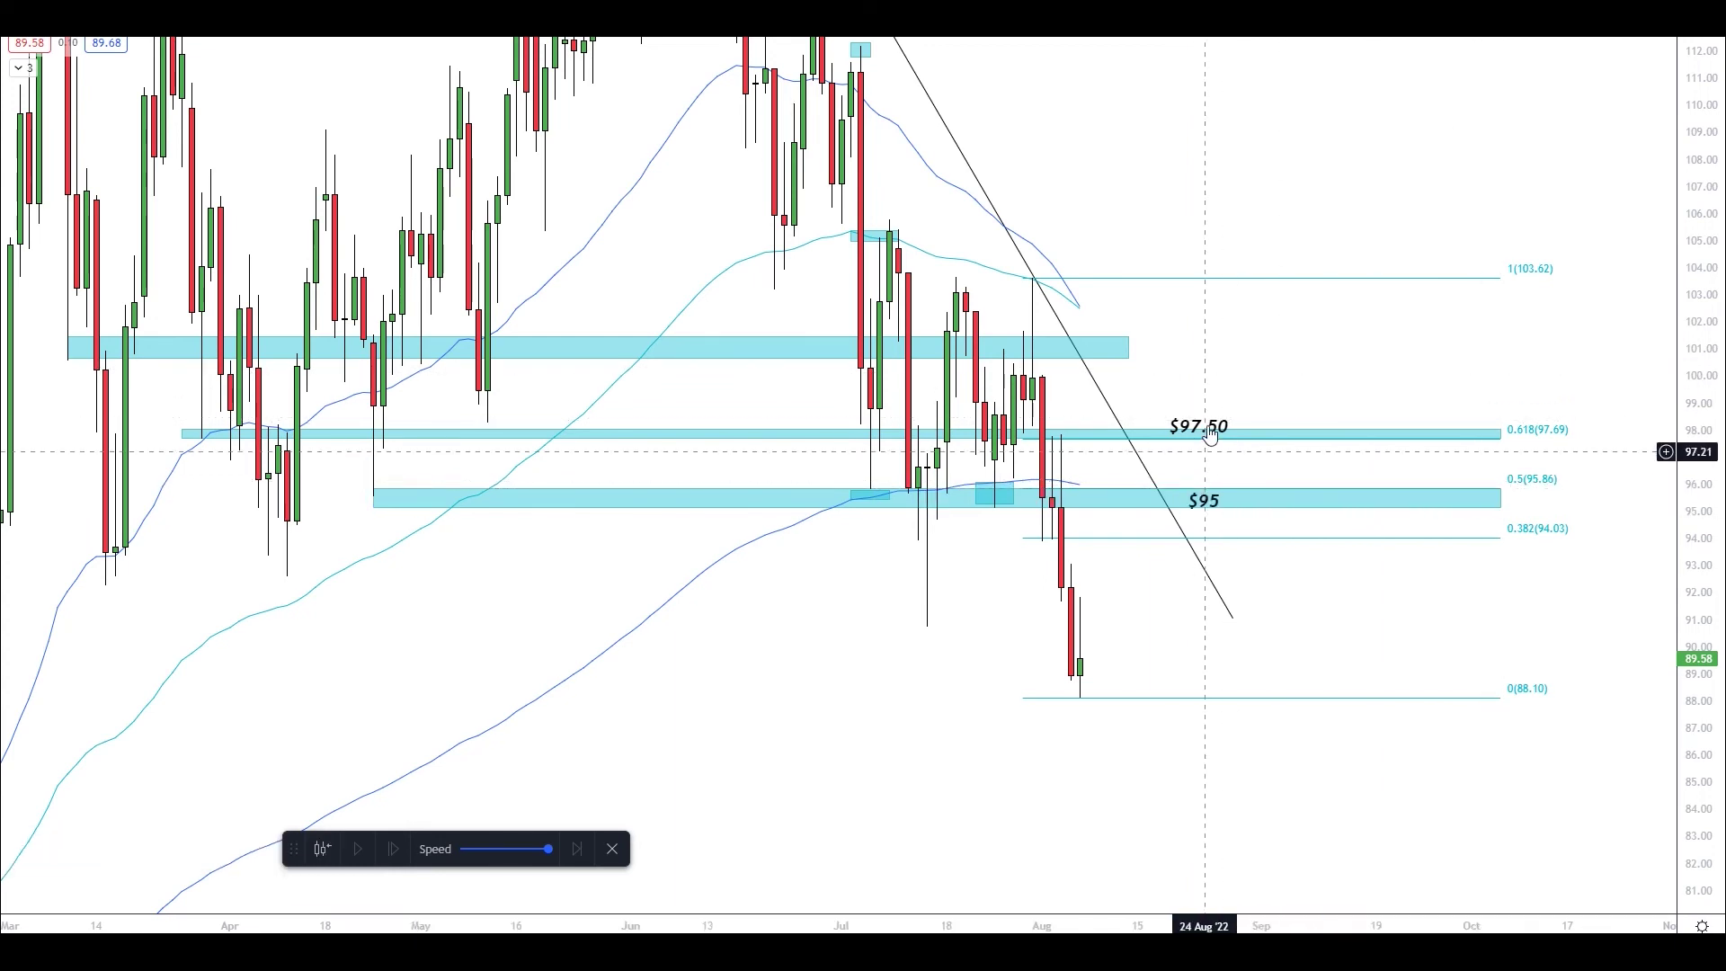
Step: Add the text label $100.50 just beyond the end of the unlabelled wide zone above the $97.50 zone
left_click_drag(1266, 355, 1429, 374)
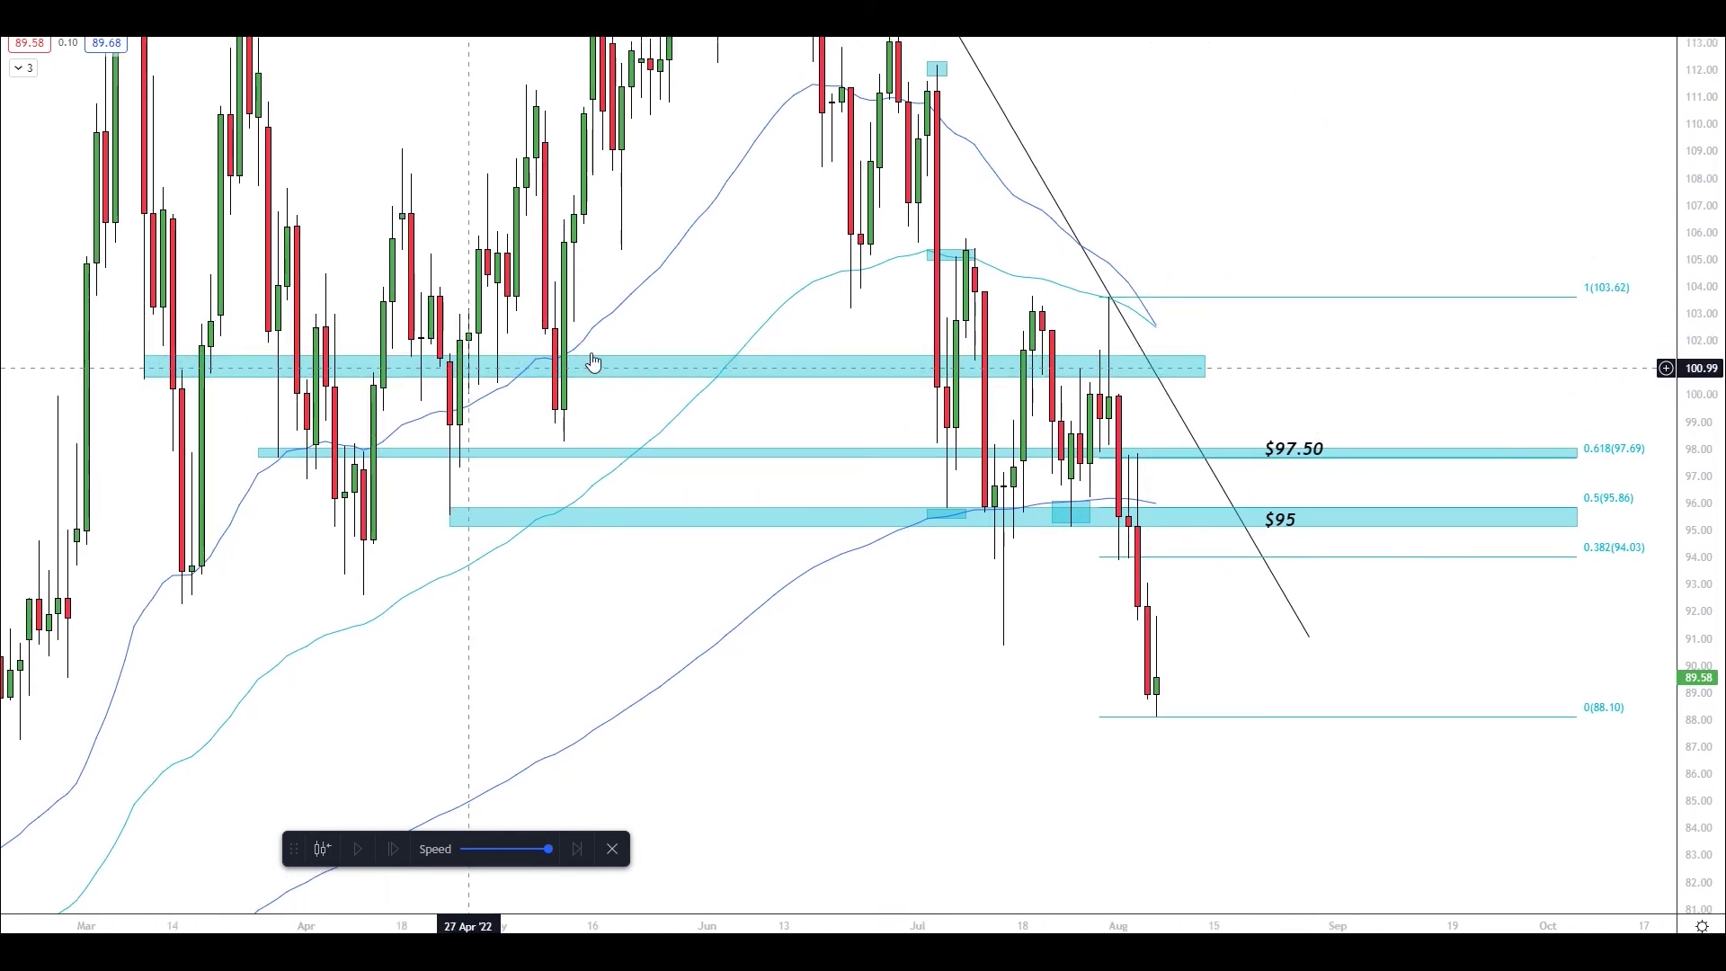
left_click(1177, 364)
left_click(1079, 297)
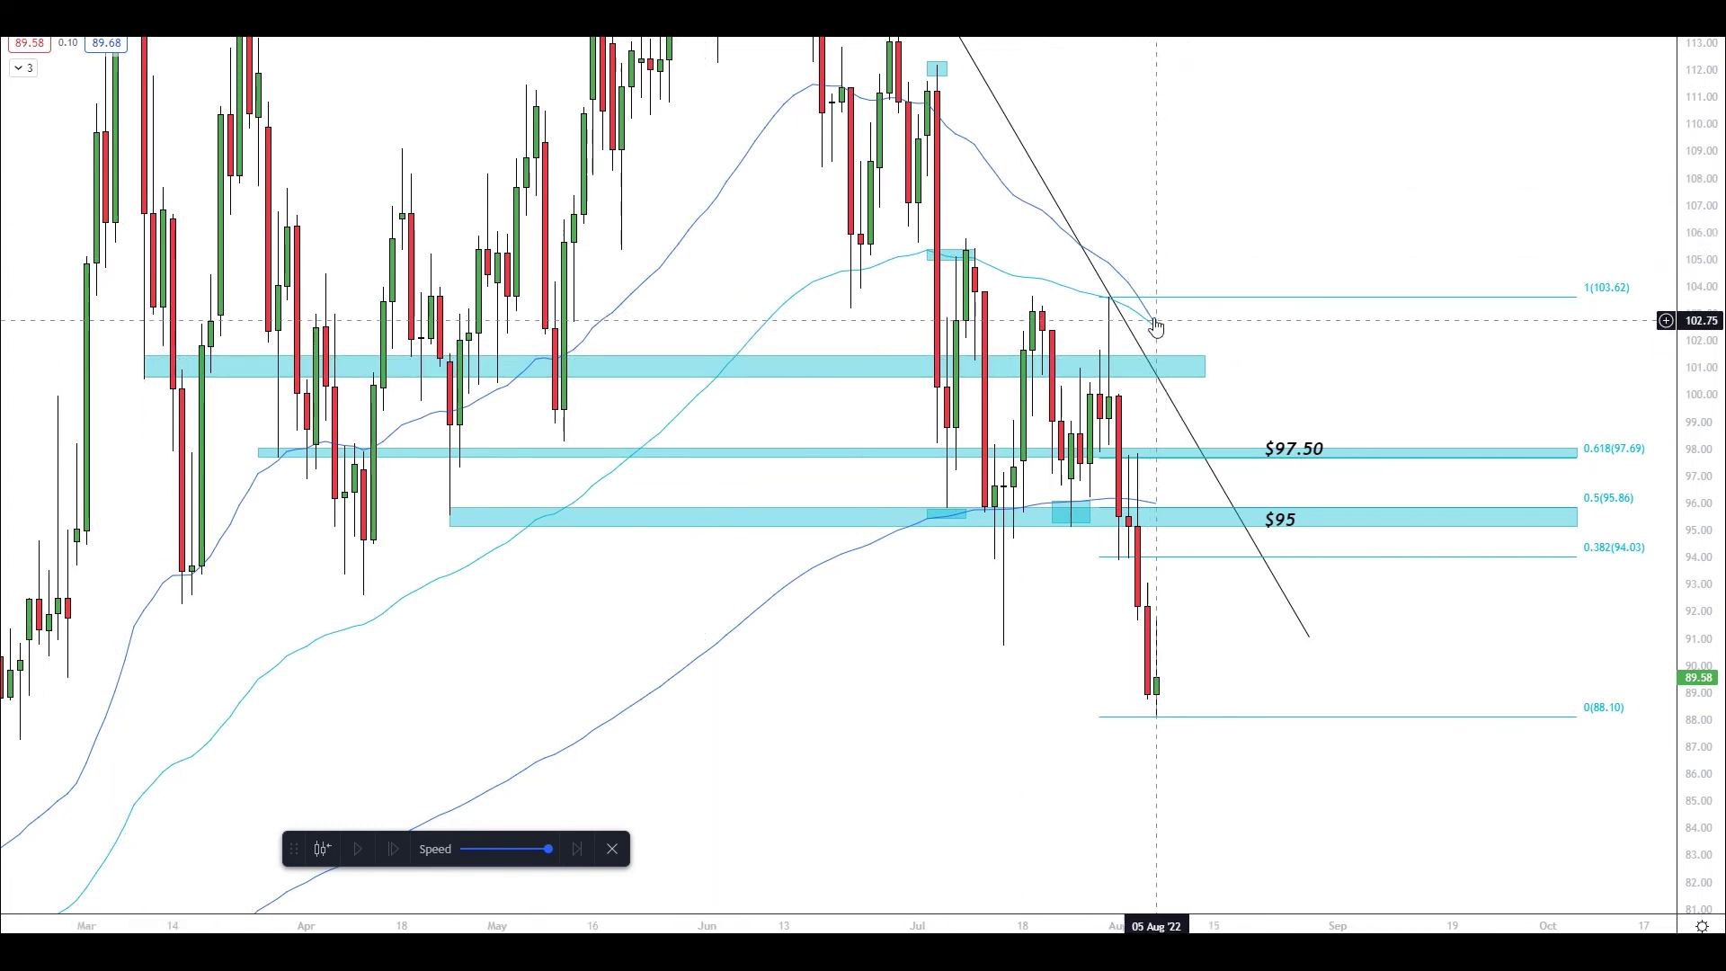
left_click(1188, 378)
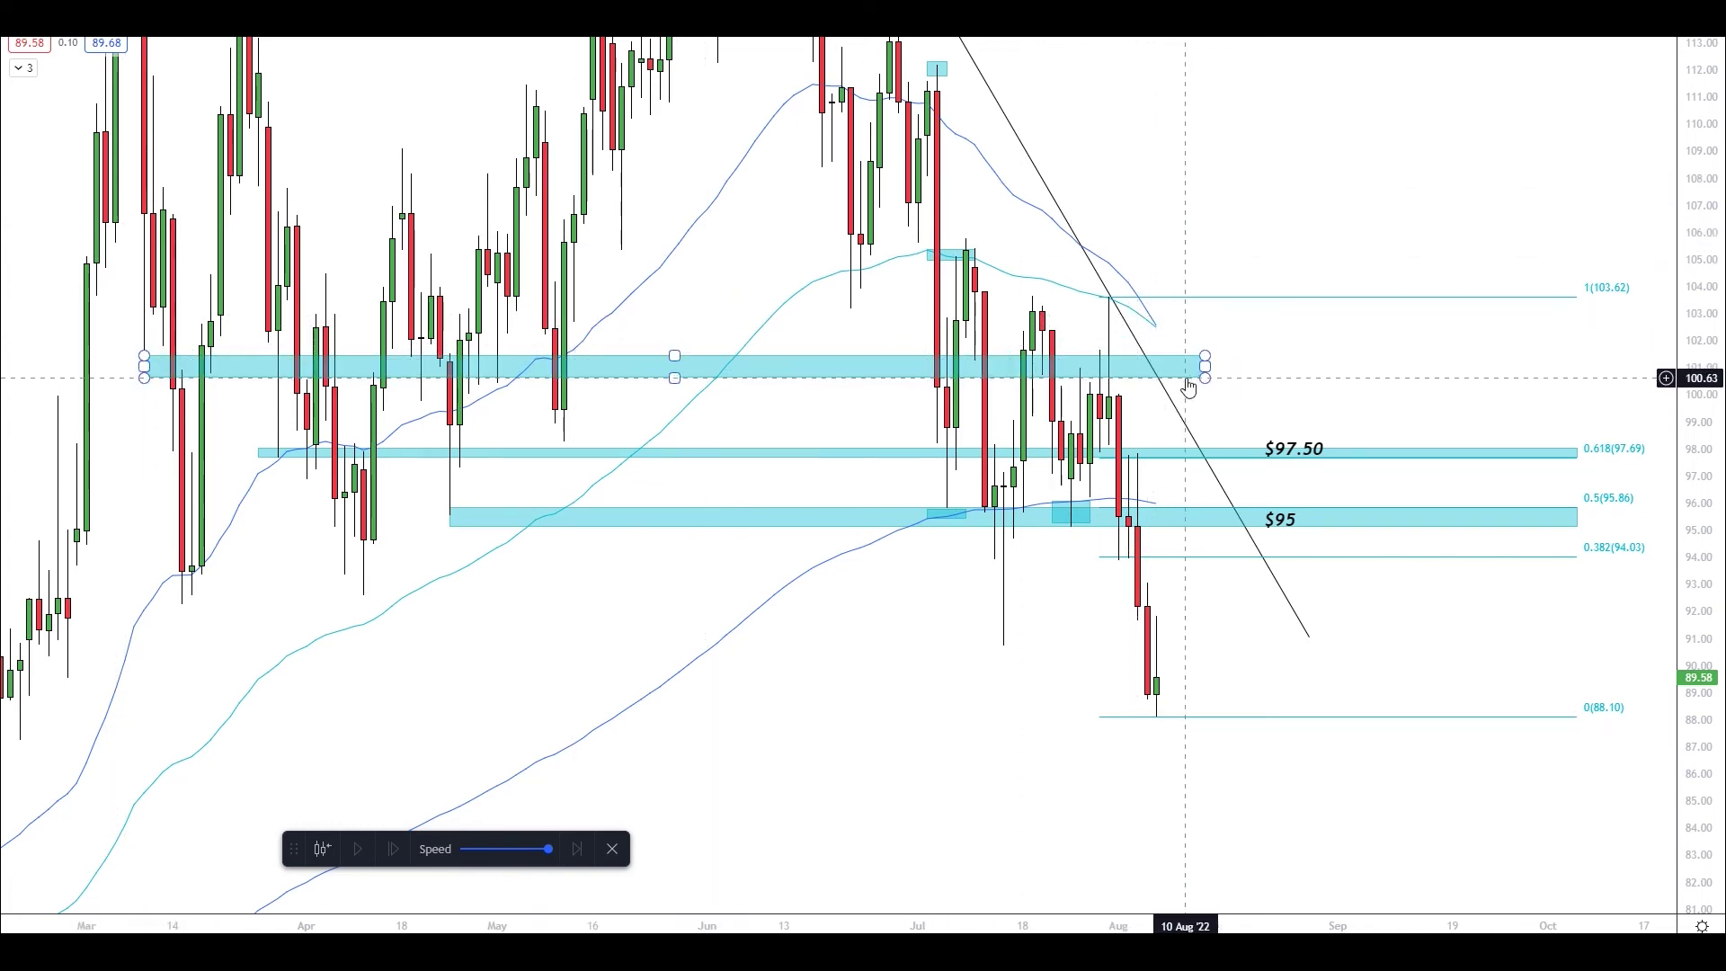
left_click(1056, 926)
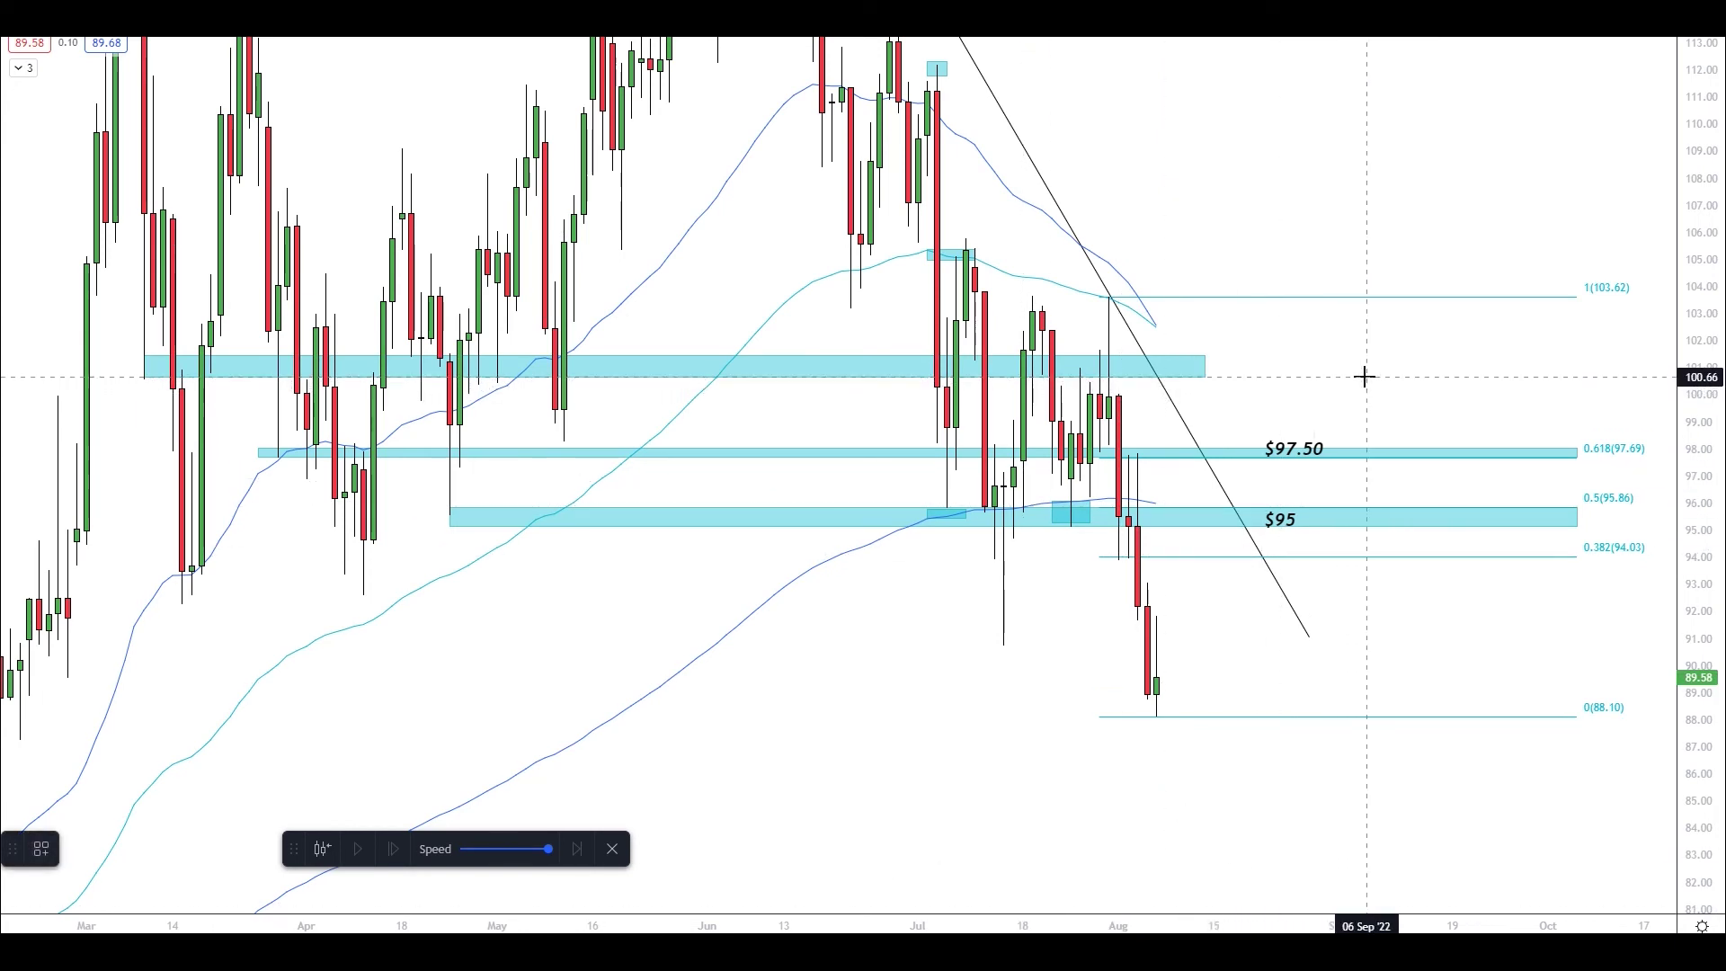
left_click(1233, 364)
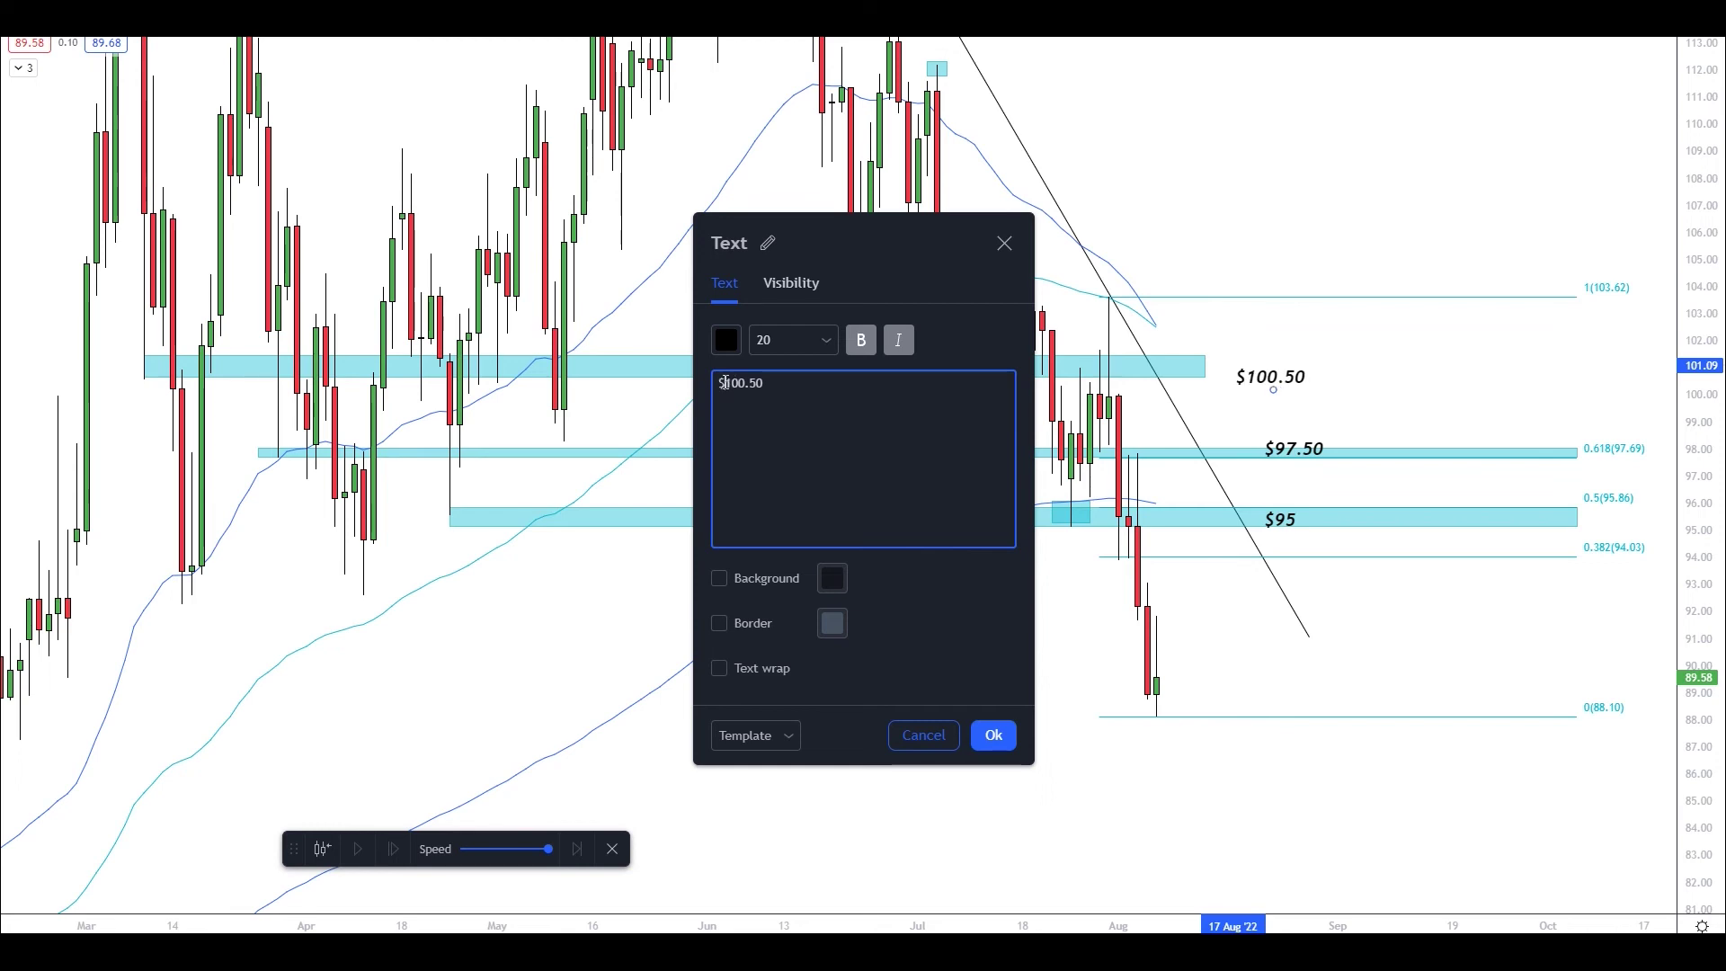
left_click(994, 736)
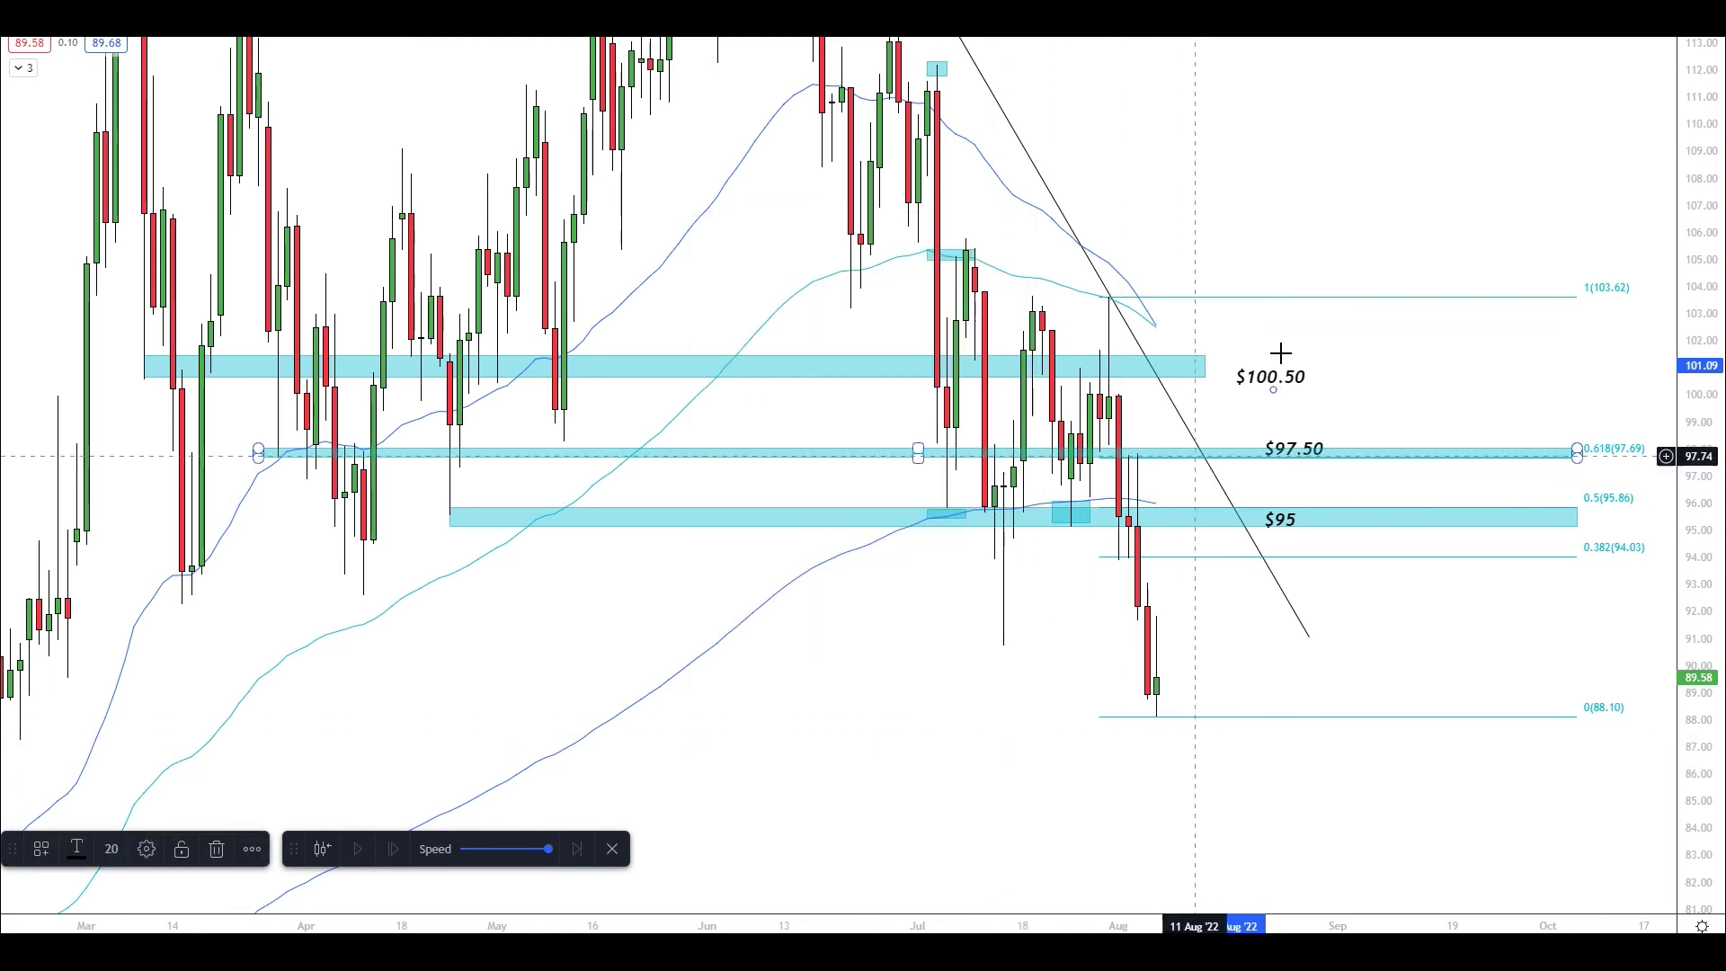
Step: Shorten the $100.50 zone so it starts at the latest candle, about 5 August, and align its label with it
left_click(144, 367)
left_click_drag(144, 367, 181, 367)
left_click_drag(676, 358, 1150, 358)
left_click(1202, 204)
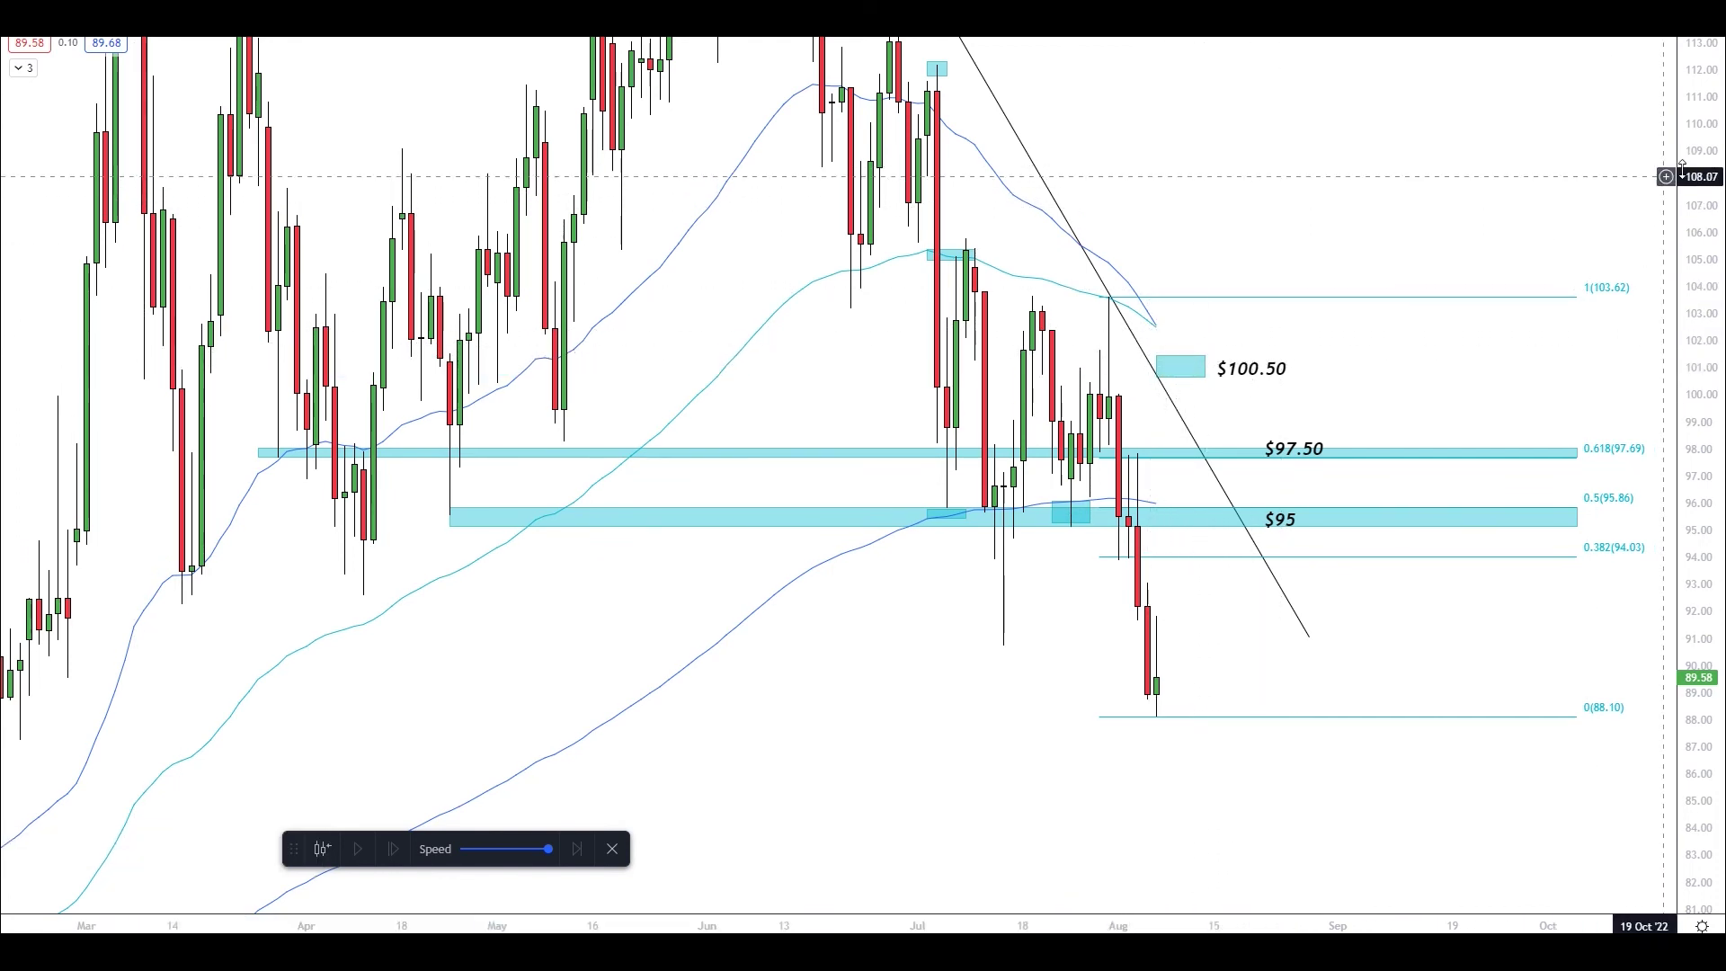
left_click_drag(1694, 178, 1693, 320)
left_click_drag(1412, 142, 1446, 285)
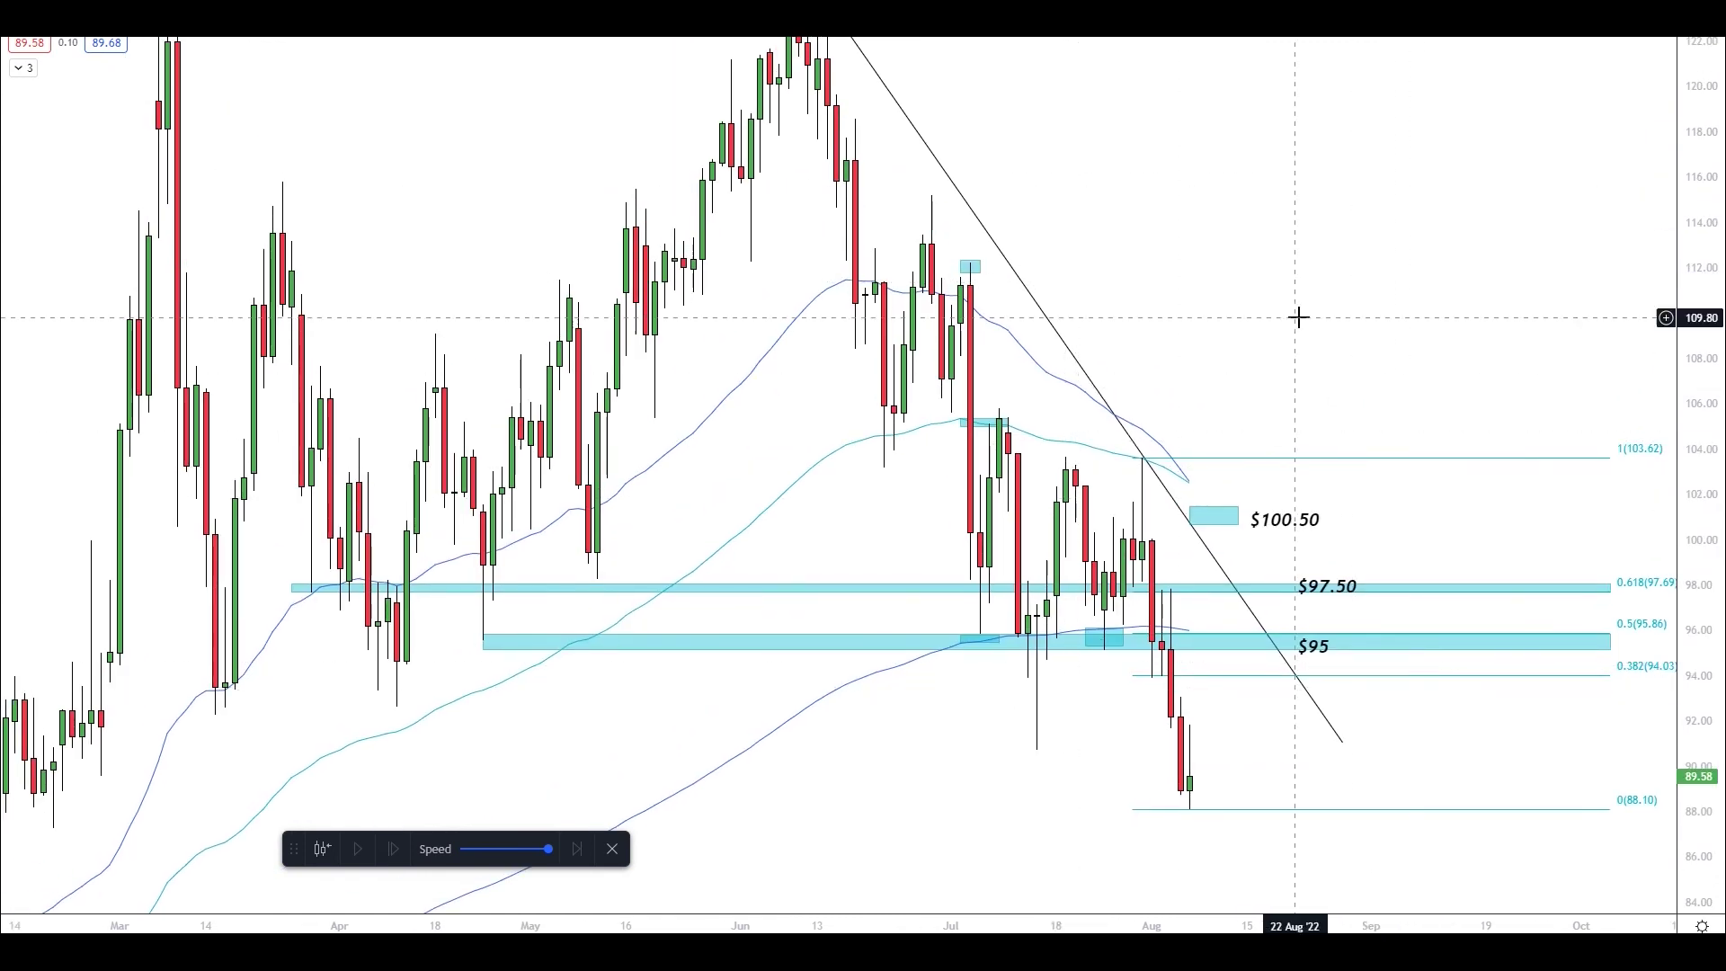
left_click_drag(1299, 315, 1074, 198)
left_click_drag(1699, 566, 1695, 300)
scroll(1268, 78, "left", 5)
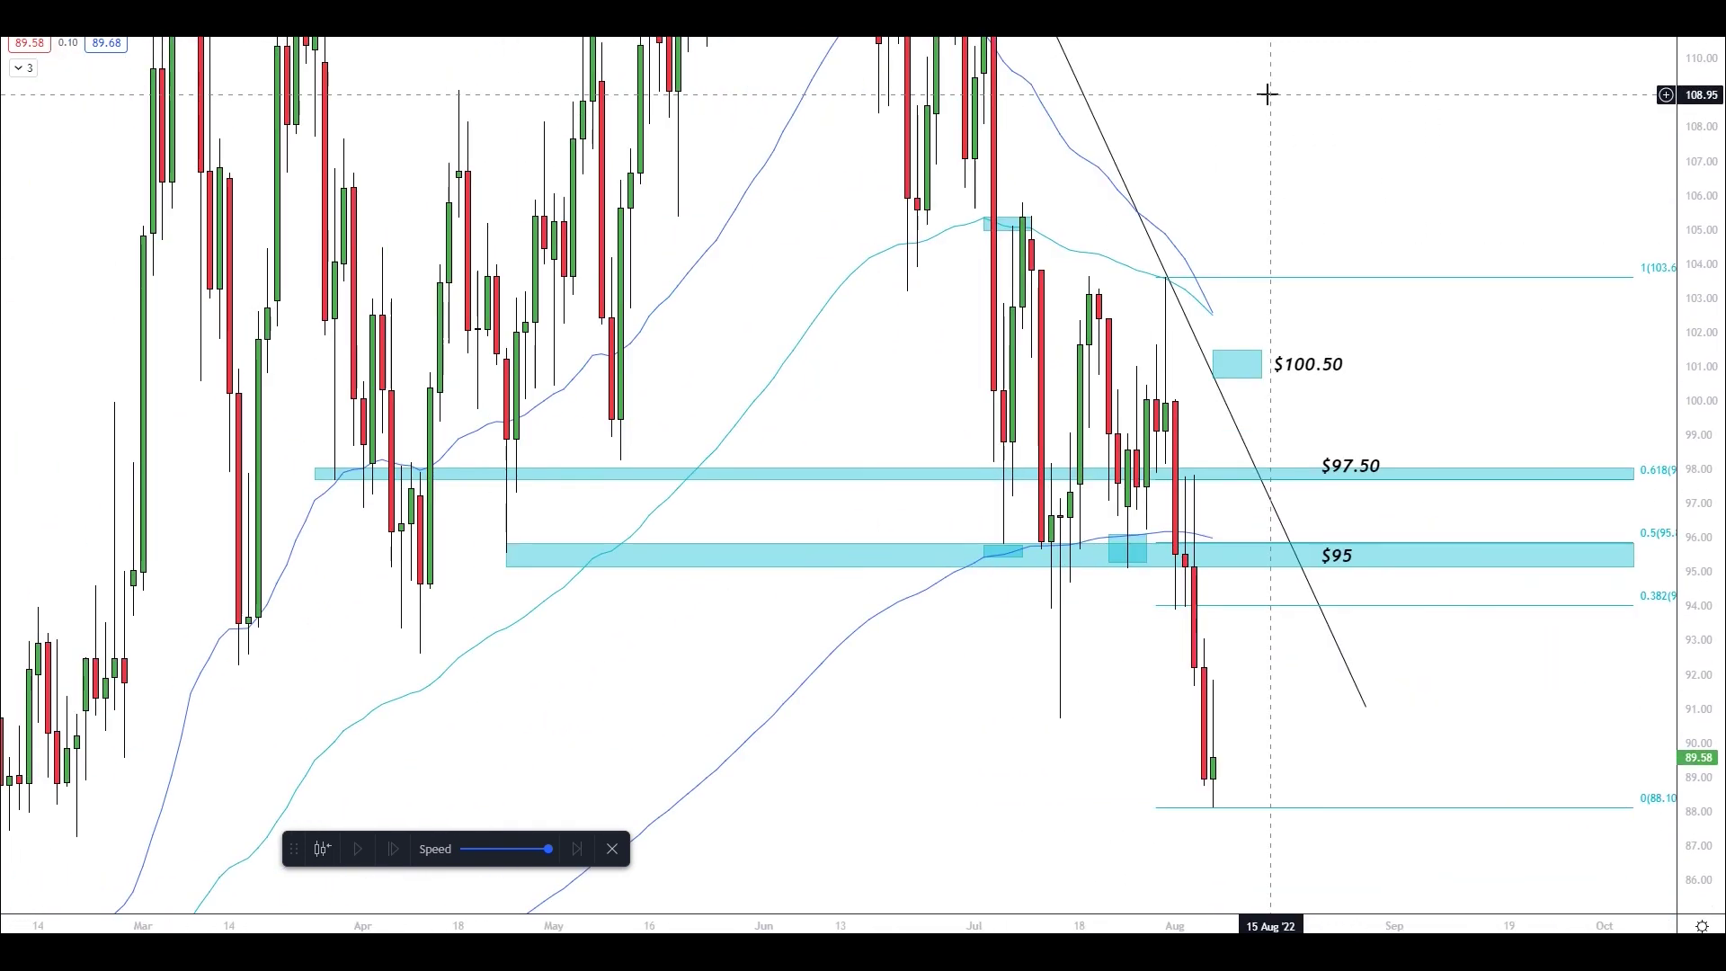
left_click_drag(1267, 157, 1122, 146)
Step: Leave the full-screen chart view and bring up the JPYBASKET chart from the weekly breakdown watchlist
key("Escape")
left_click(1364, 192)
left_click(1367, 218)
left_click(1362, 250)
left_click(1367, 223)
left_click_drag(726, 287, 1101, 231)
left_click_drag(1246, 414, 1178, 279)
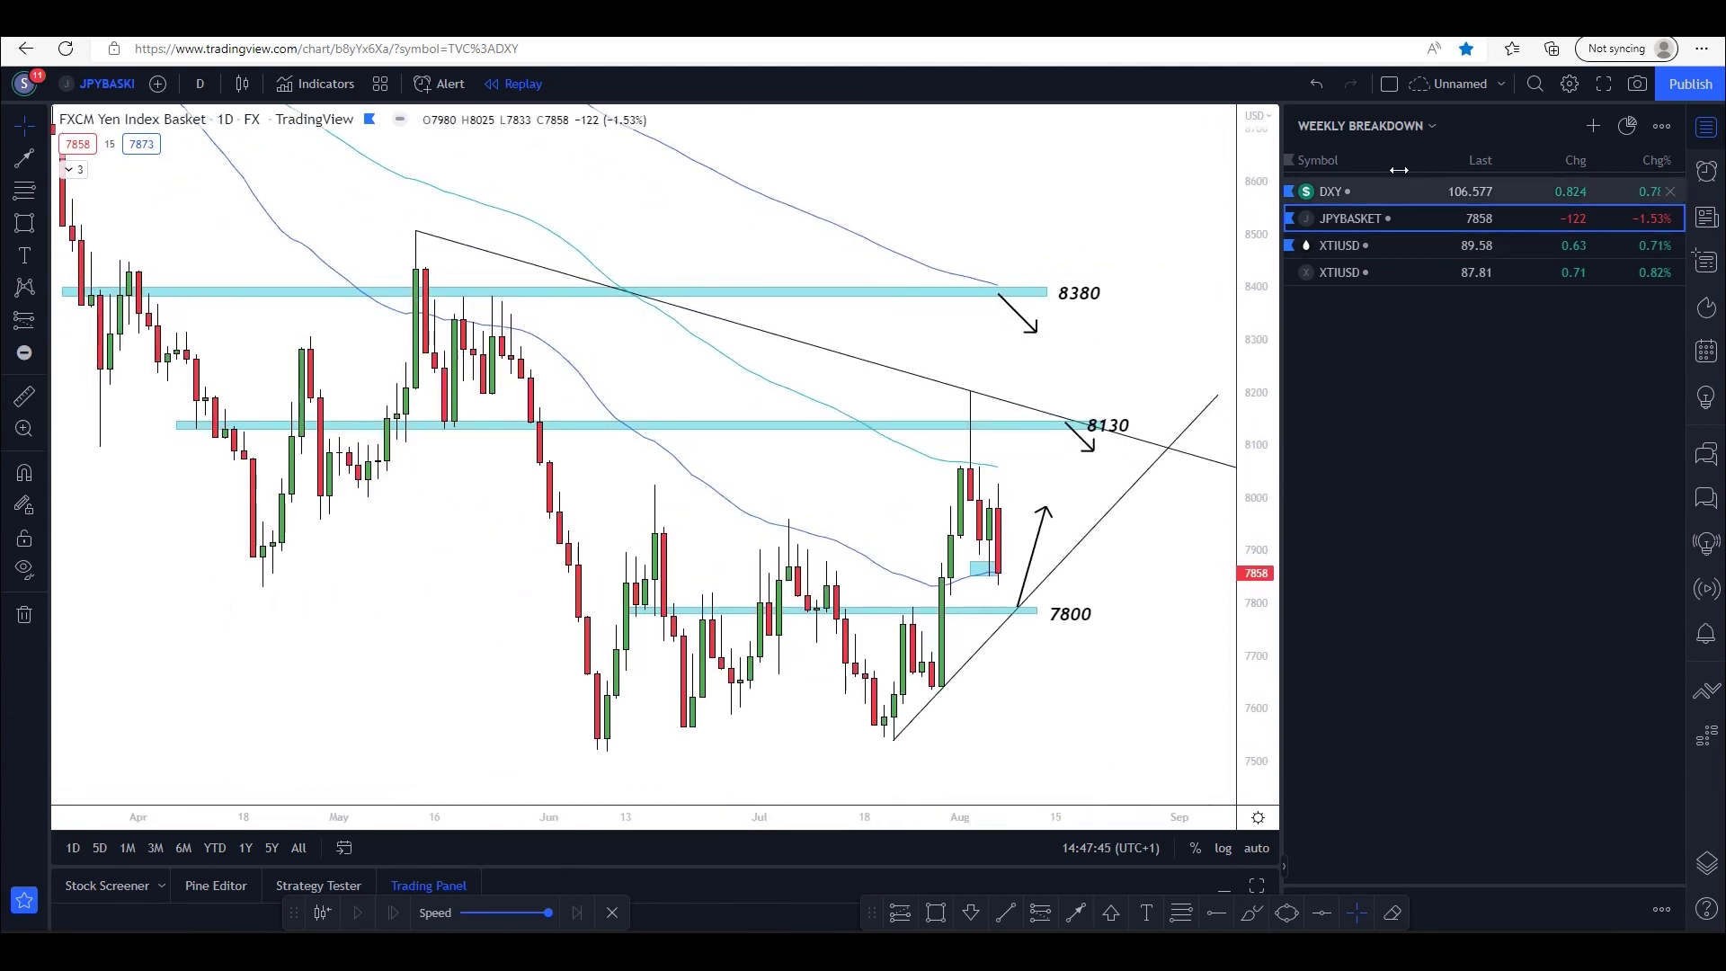
Step: Switch to Telegram and review the DVS Free Channel's 4 August yen basket posts, viewing the "Zone has worked" chart image enlarged
key("alt+Tab")
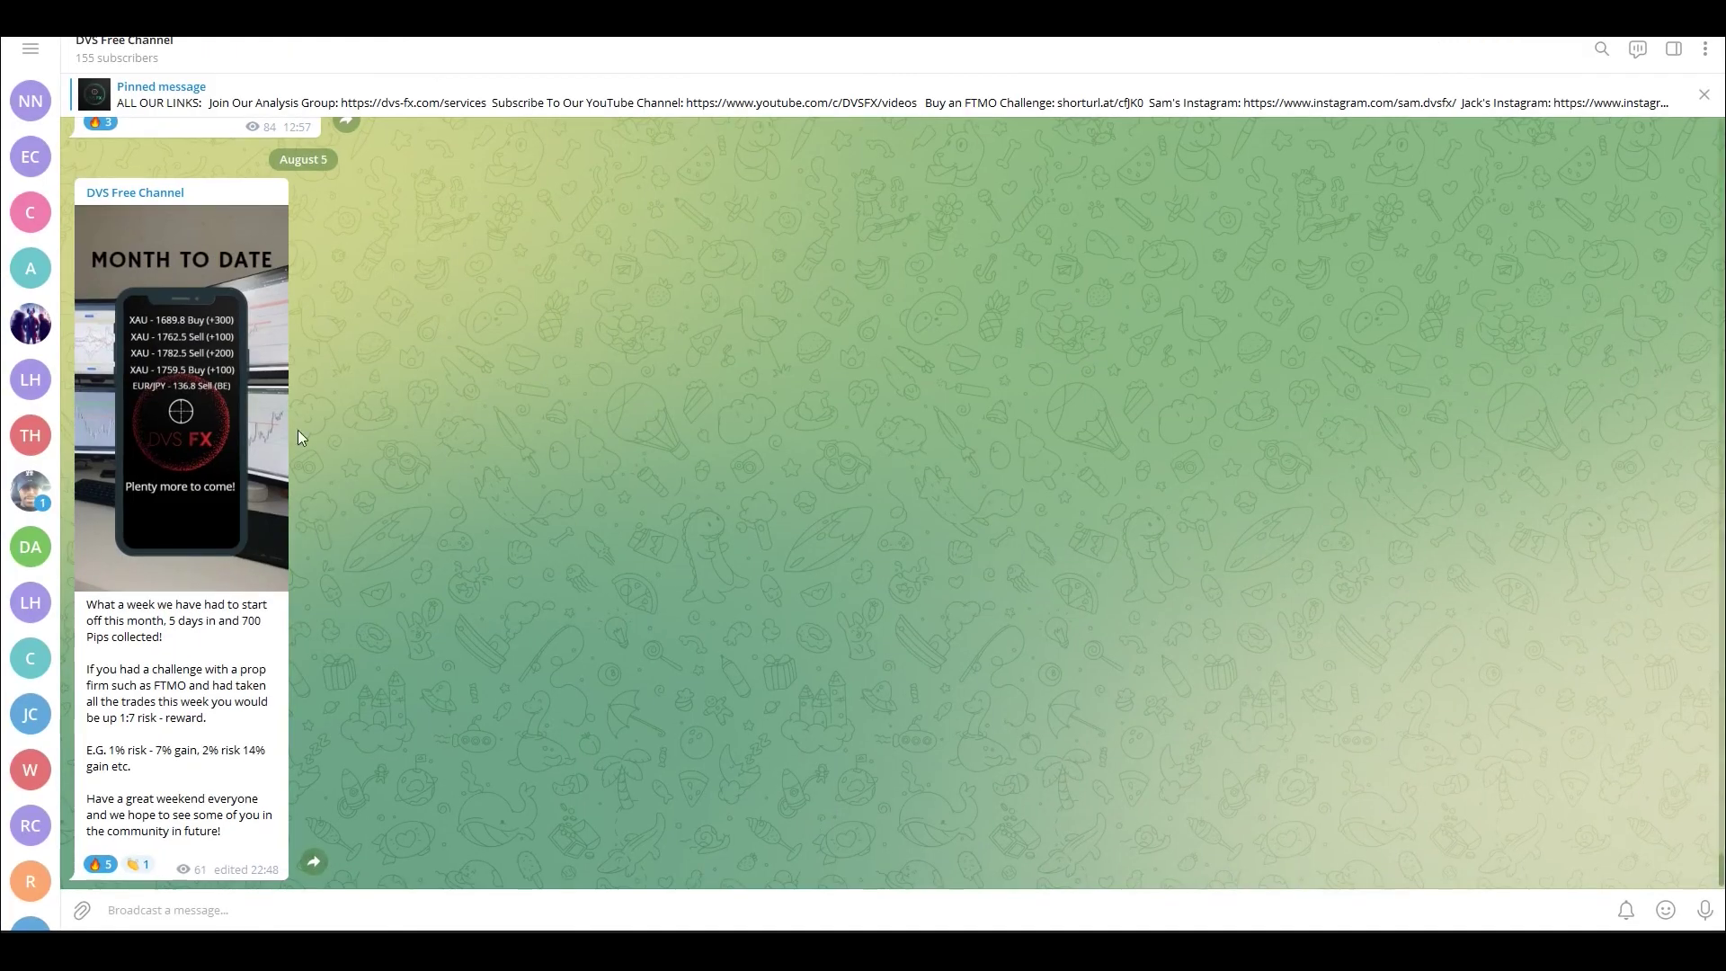
scroll(425, 515, "up", 10)
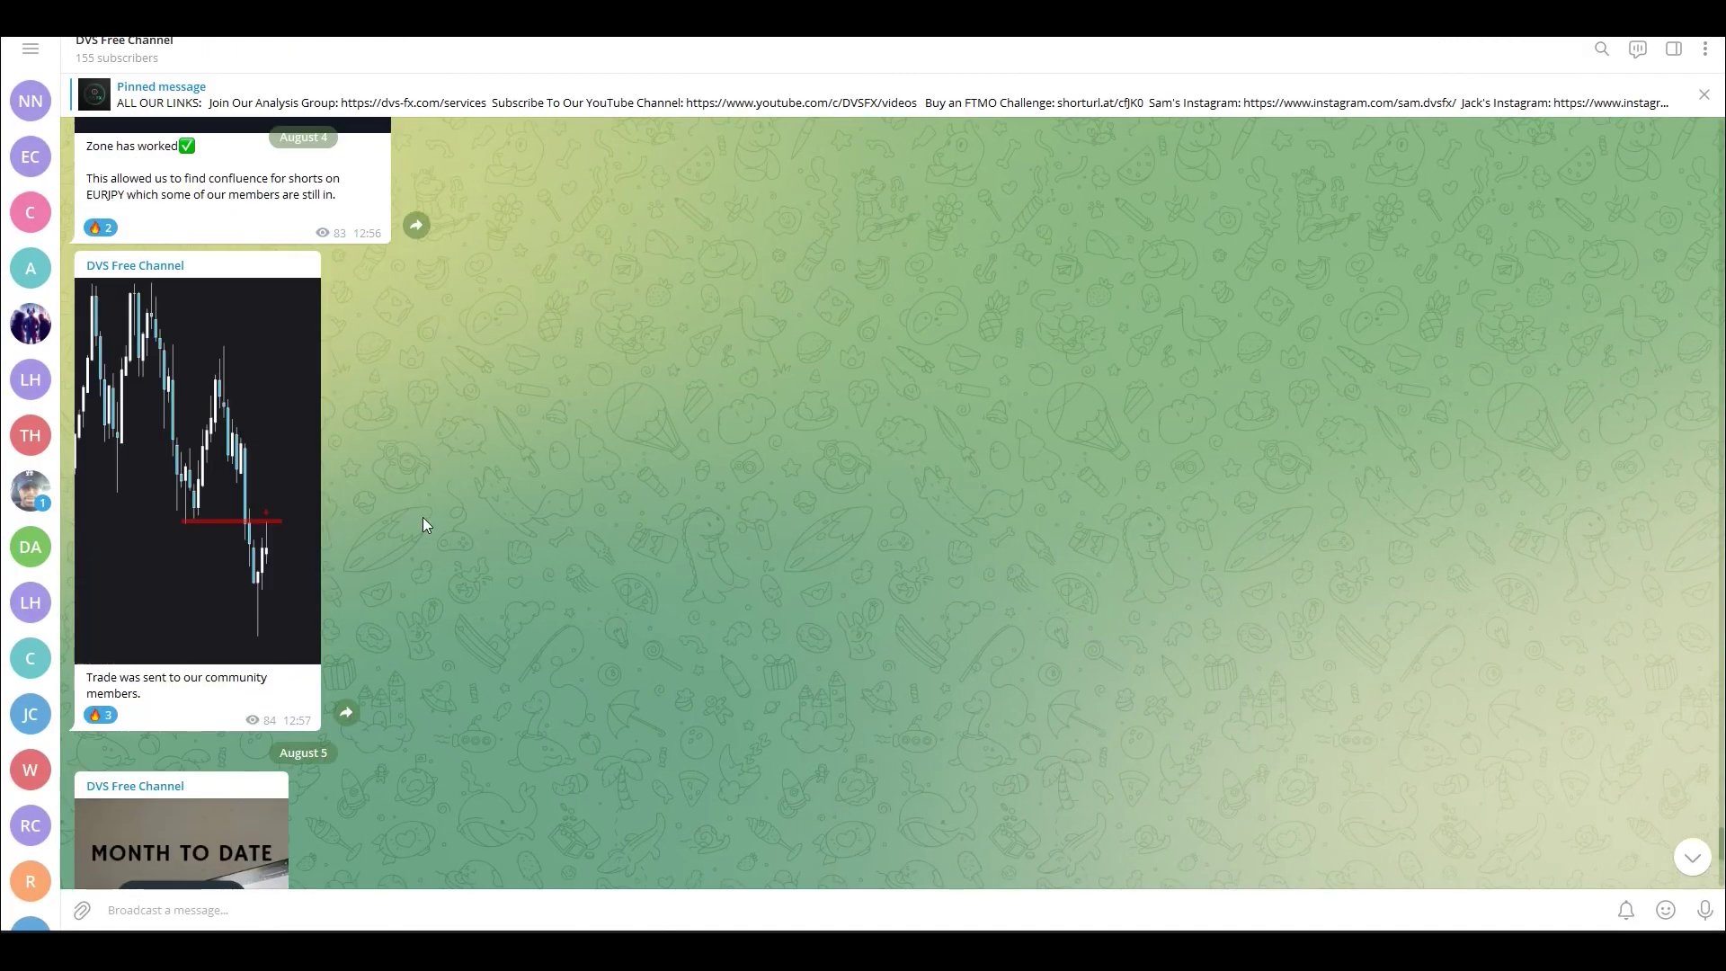
scroll(292, 562, "up", 4)
scroll(190, 589, "up", 5)
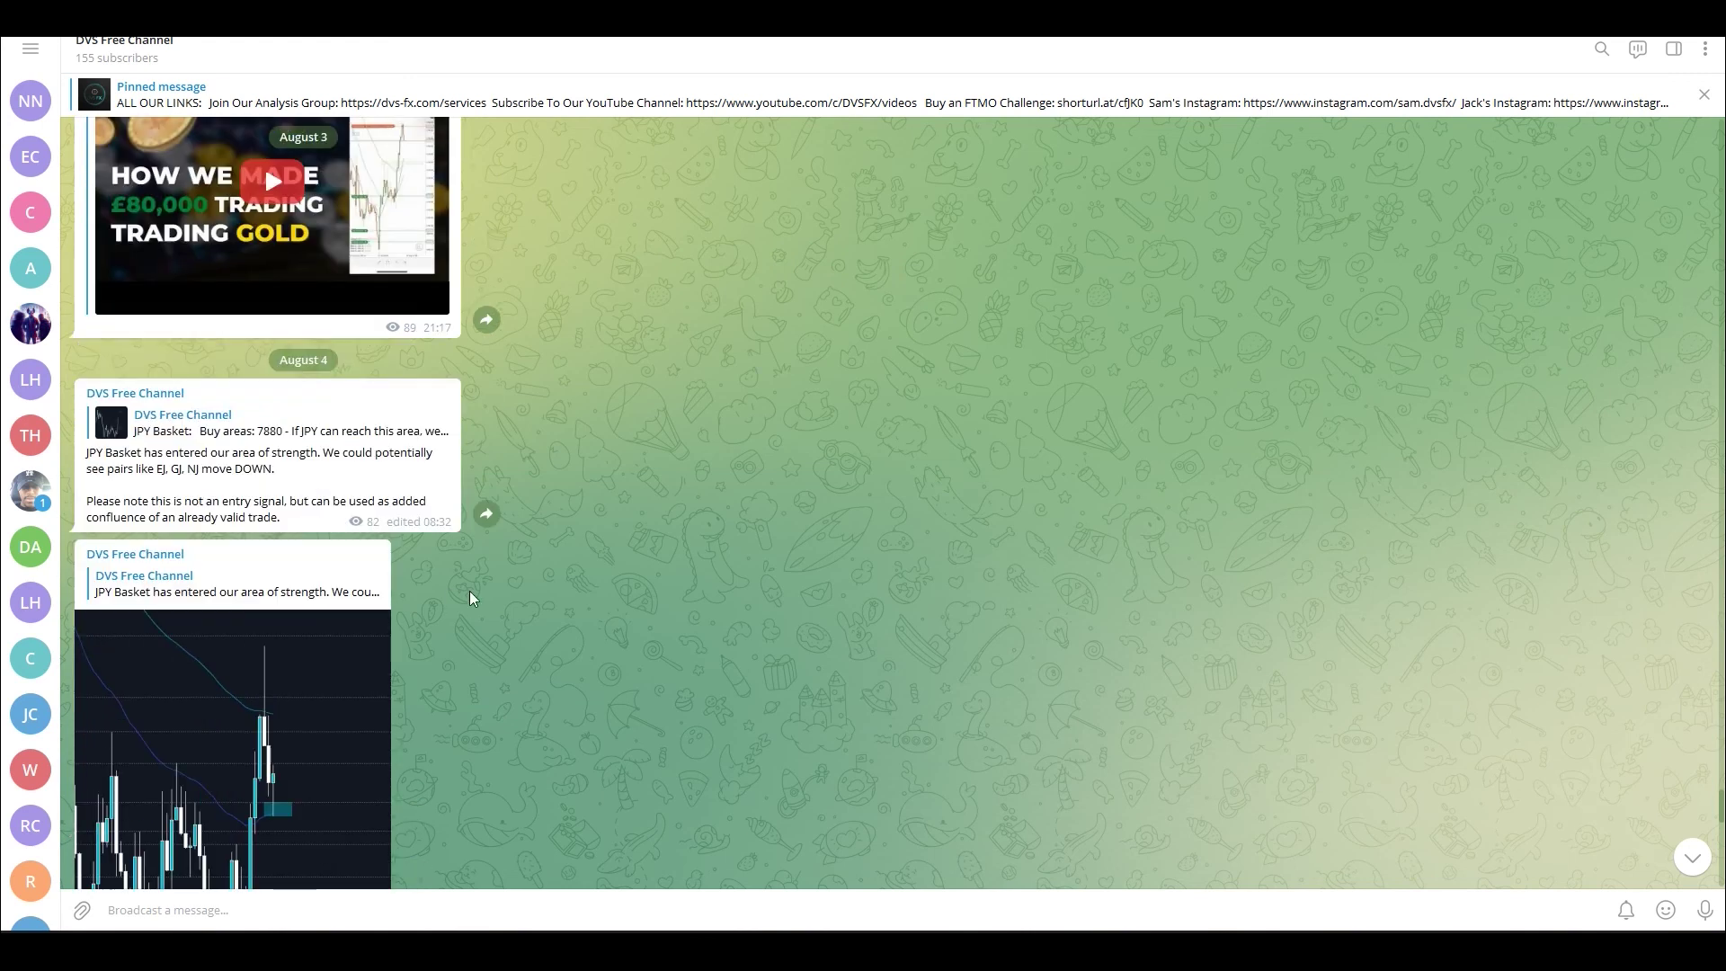
left_click_drag(99, 566, 284, 568)
scroll(585, 538, "down", 3)
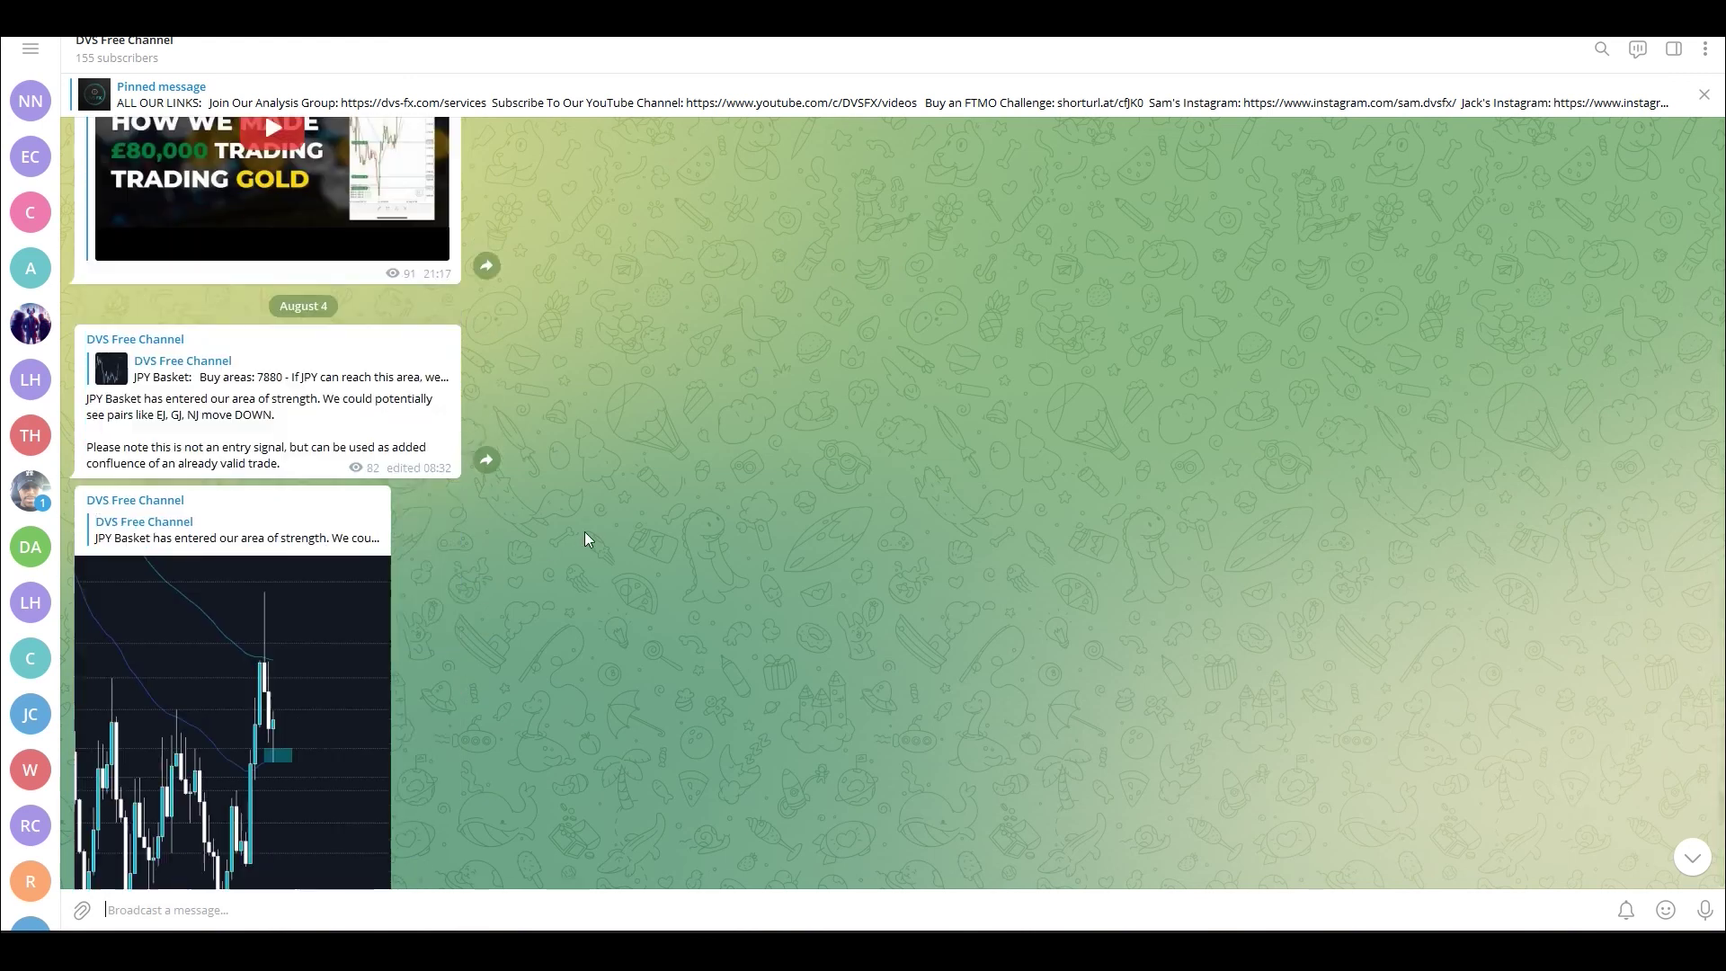
left_click(277, 587)
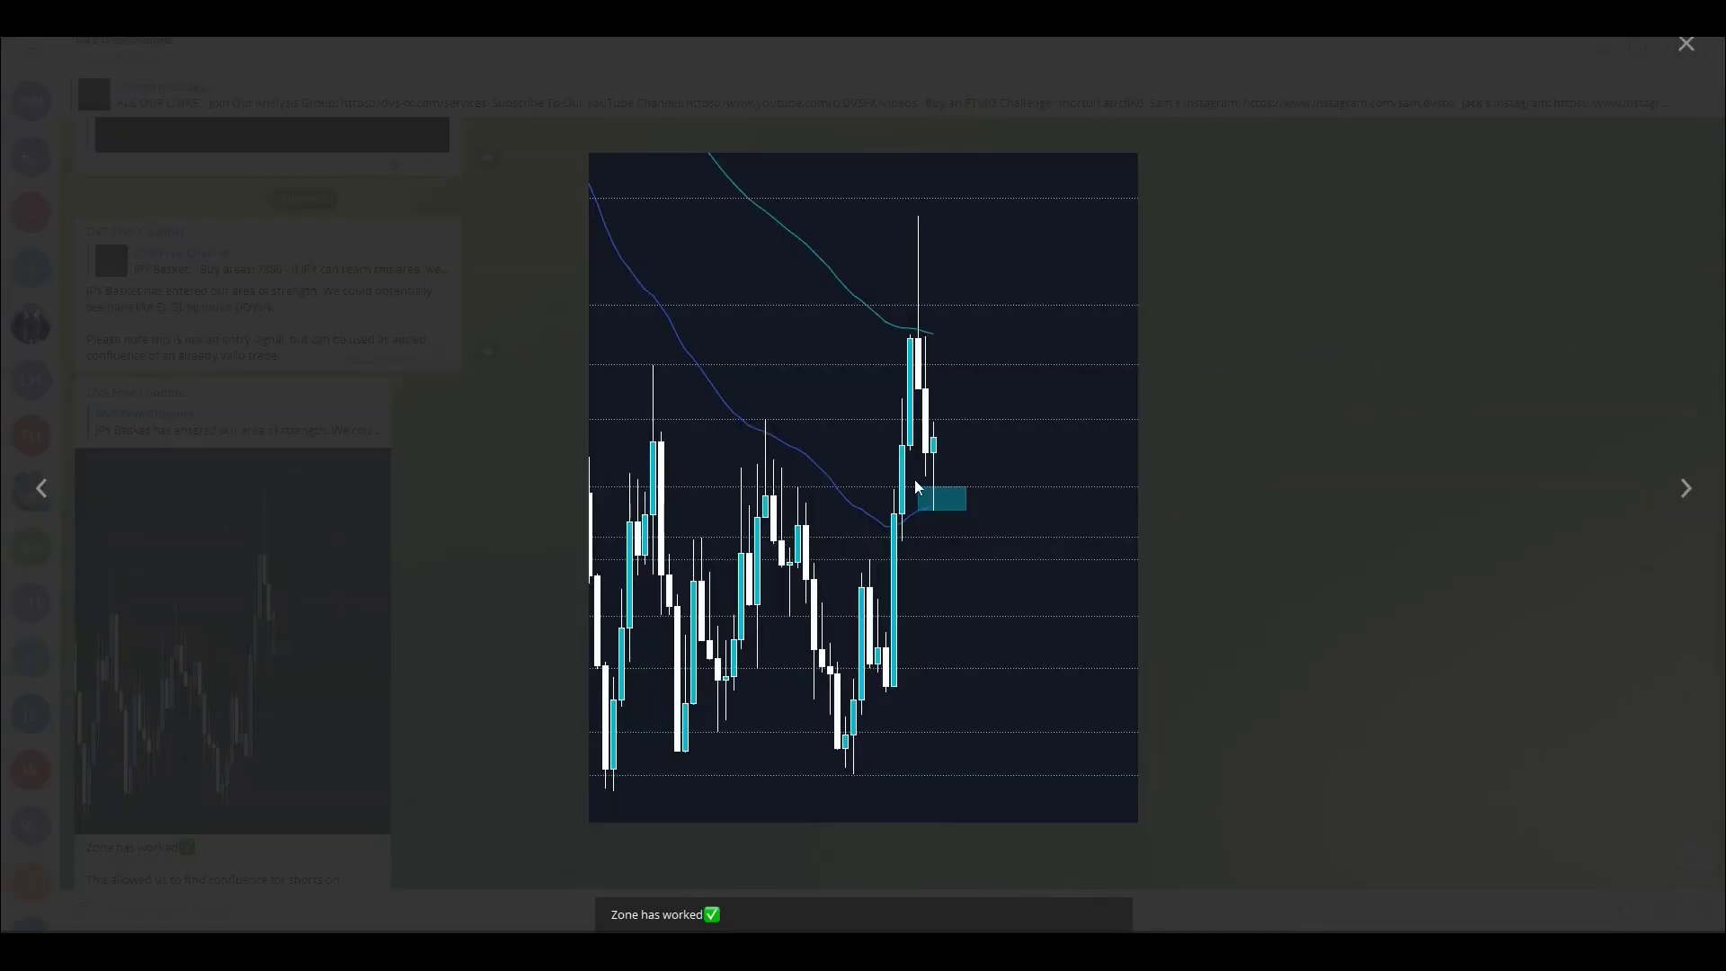
left_click(1685, 44)
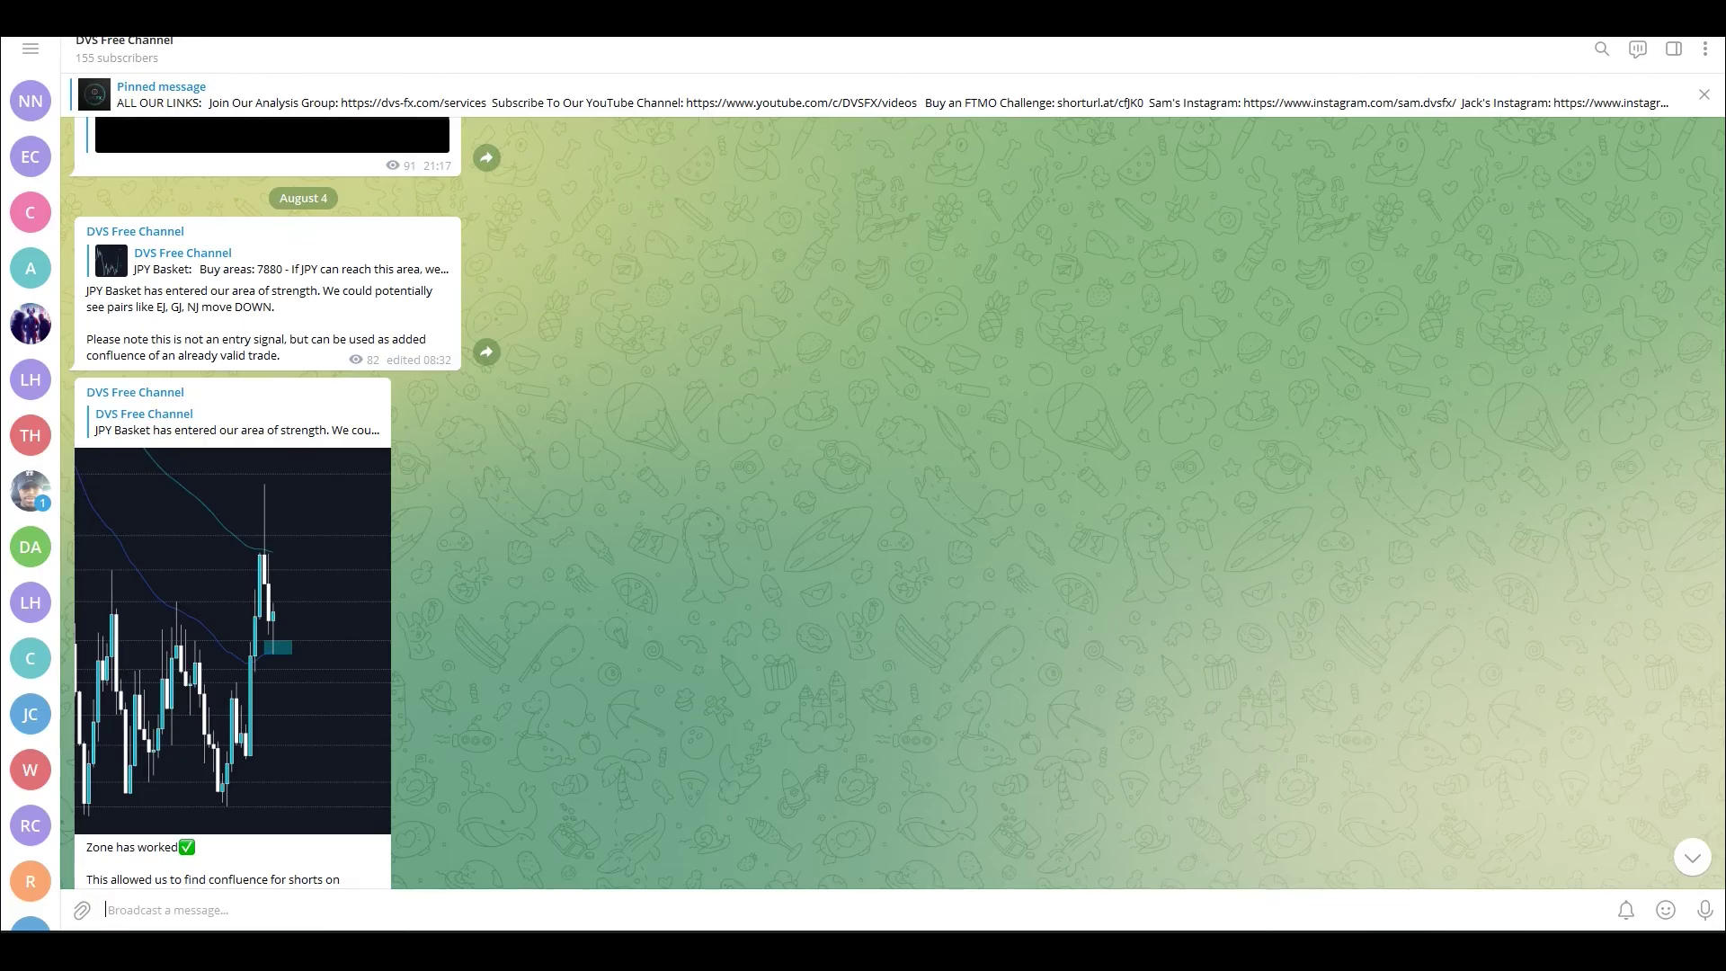
Step: Switch back to TradingView and examine the small zone at the latest candles on the yen basket chart
key("alt+Tab")
left_click(970, 569)
left_click_drag(871, 539, 774, 462)
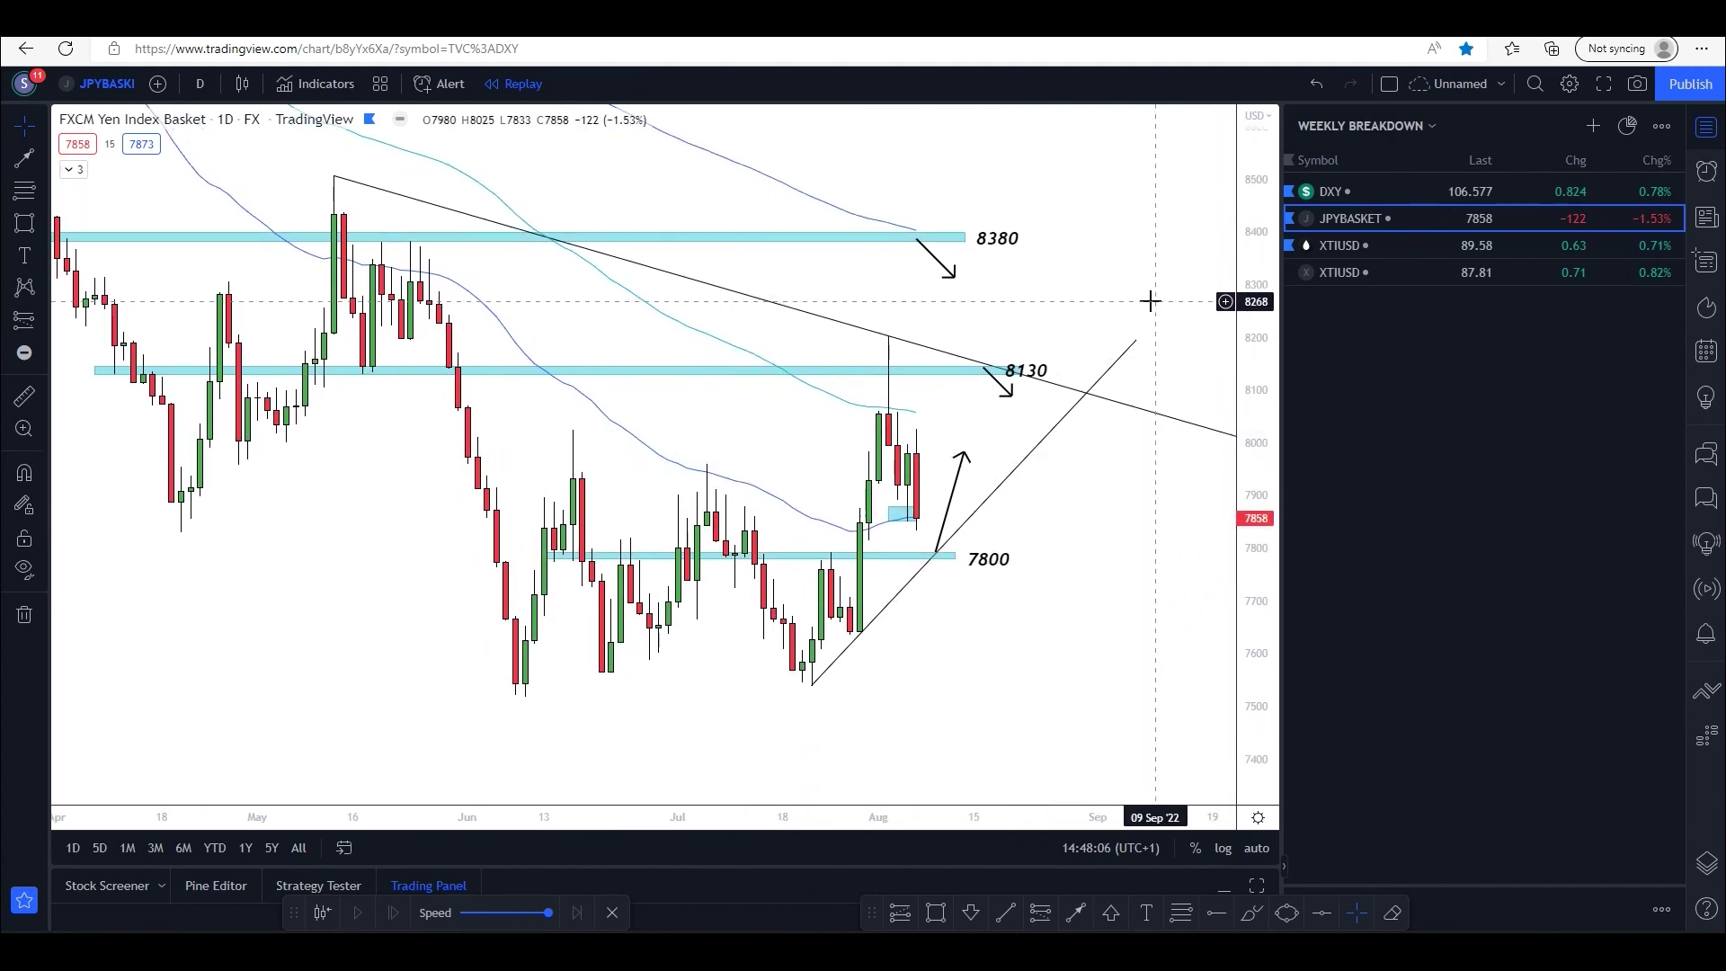